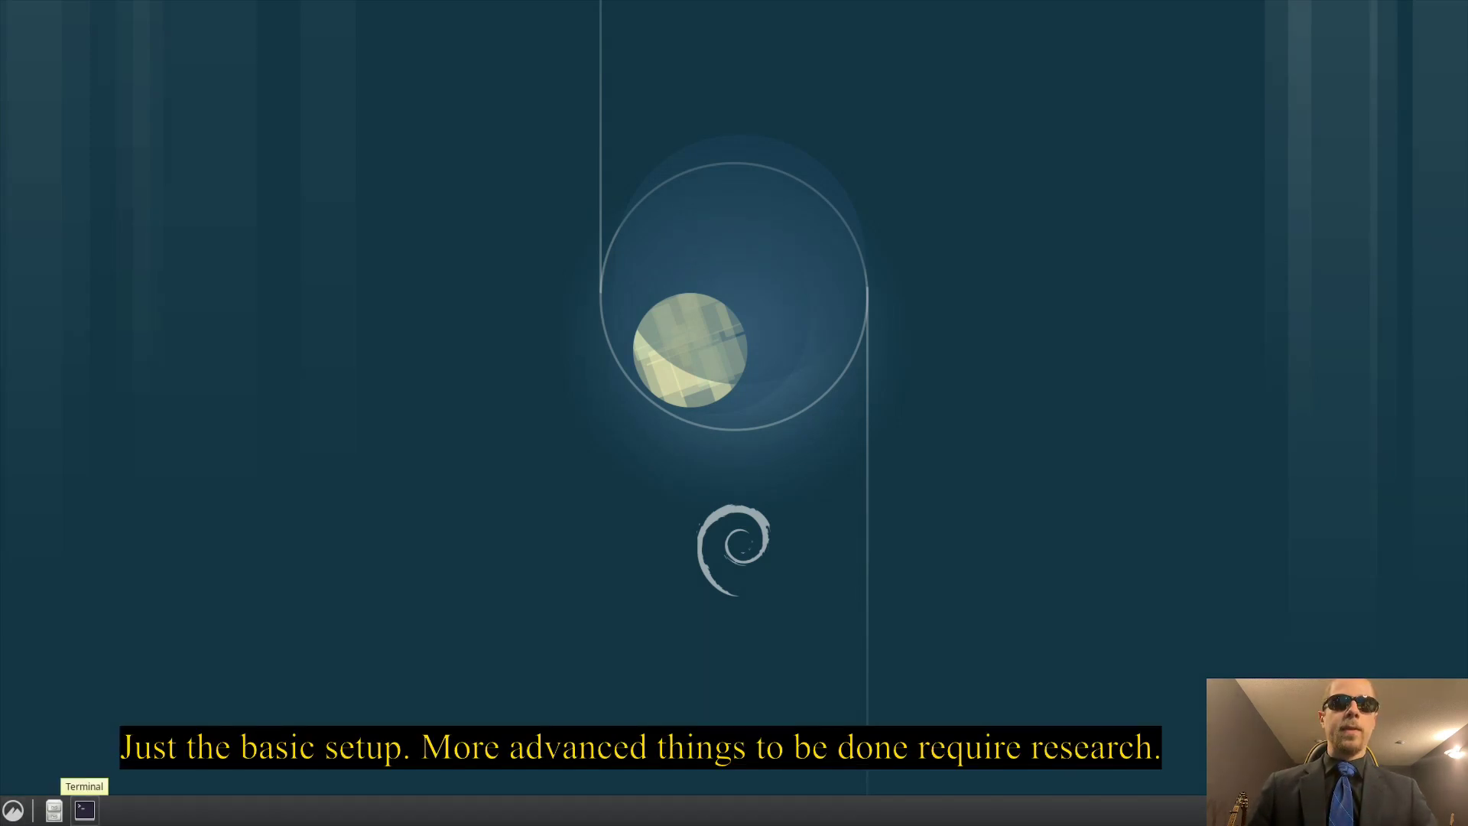
- Open a terminal and run sudo apt update, authorising it with the account password
click(84, 810)
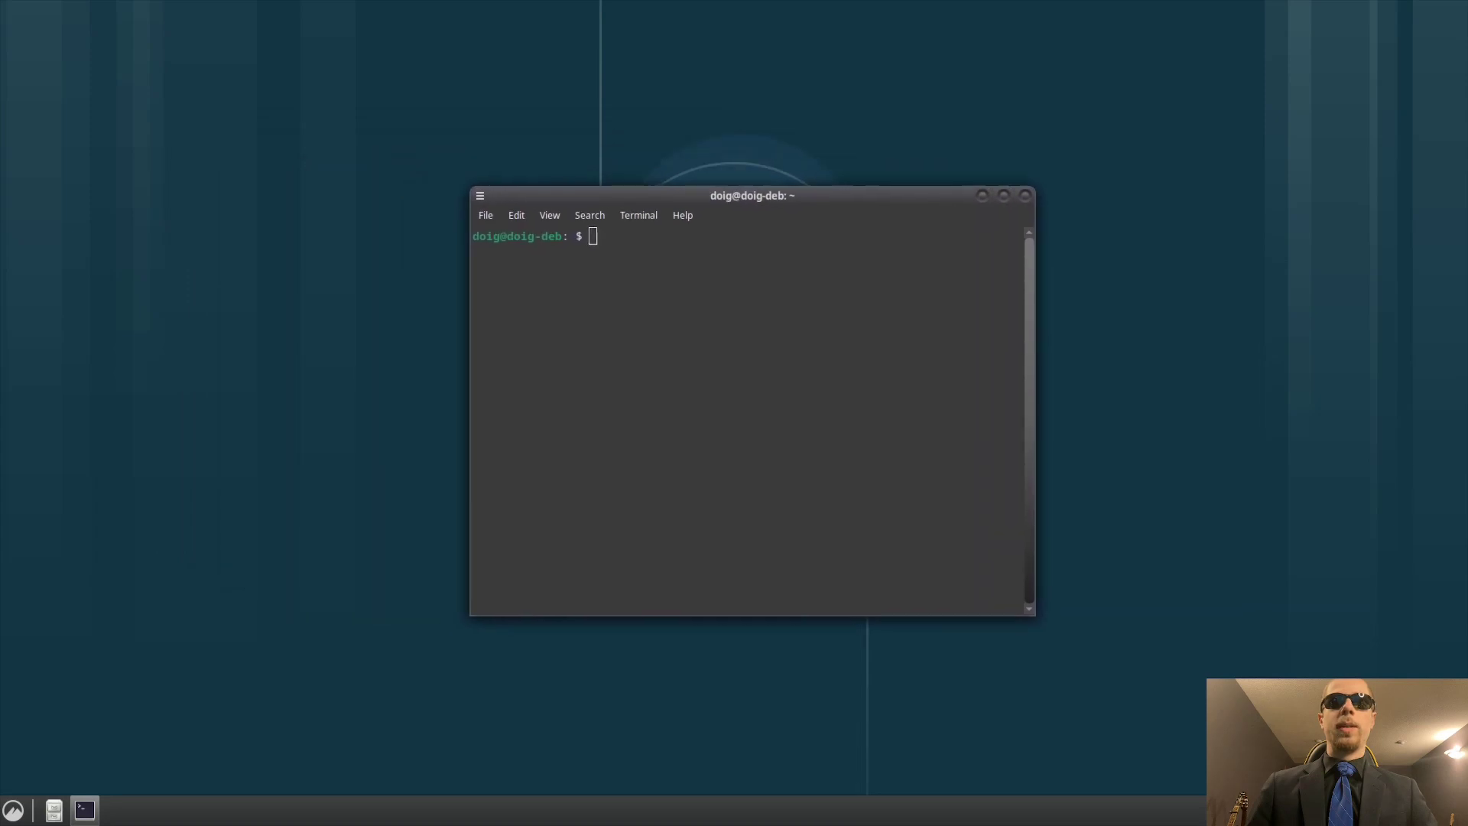
text(sudo apt update)
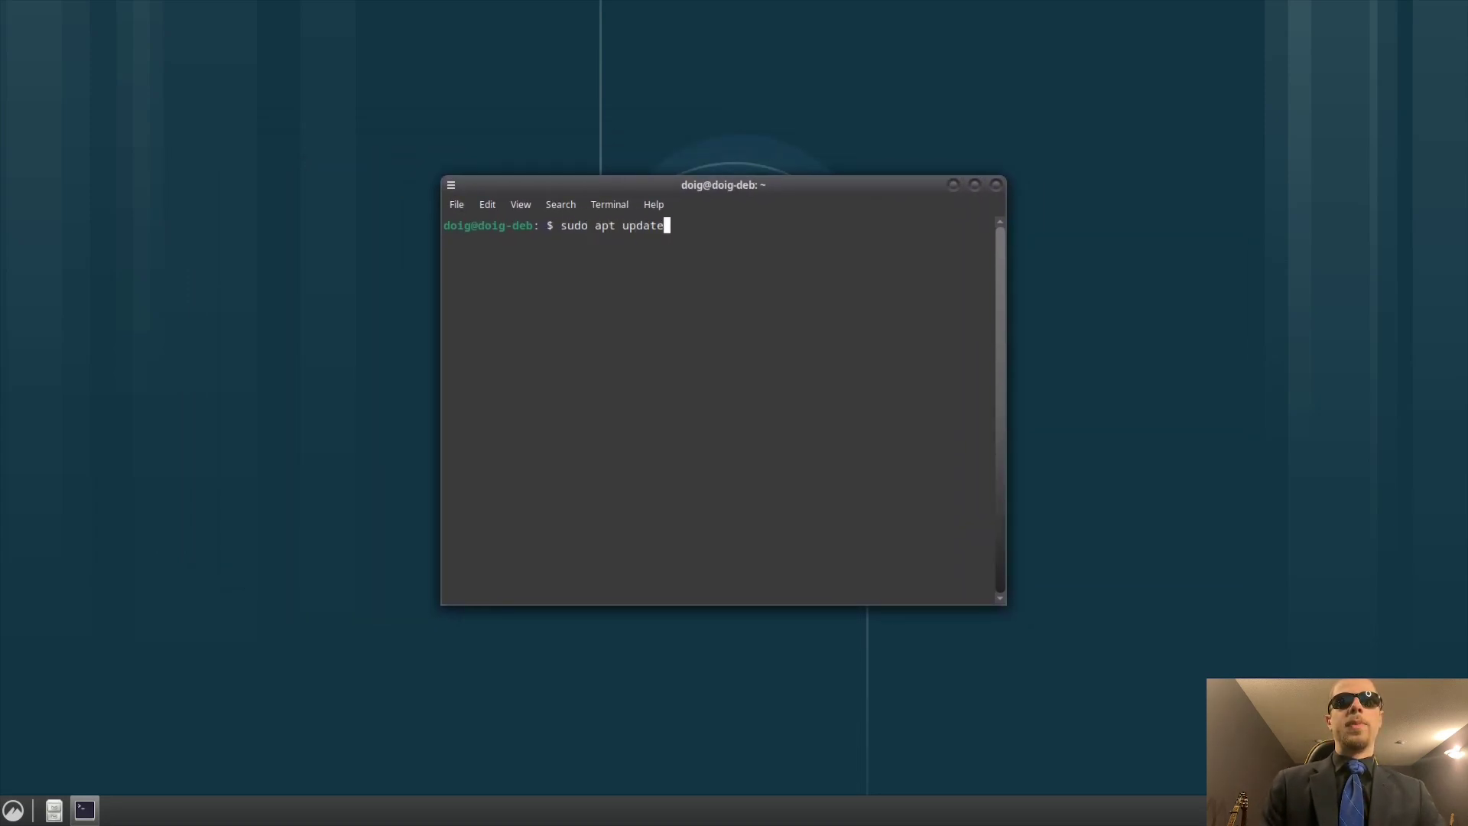
key(Return)
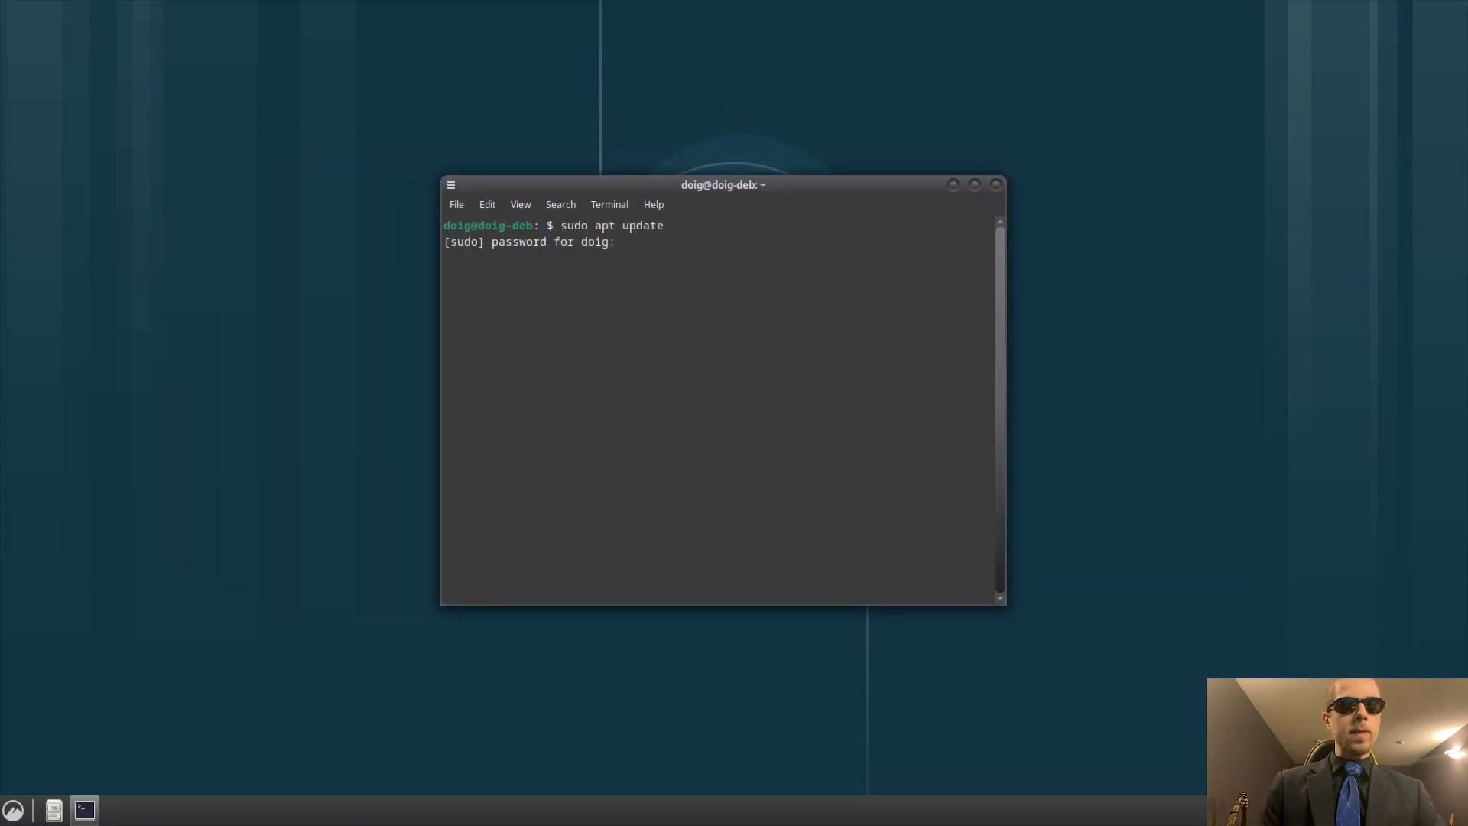
key(Return)
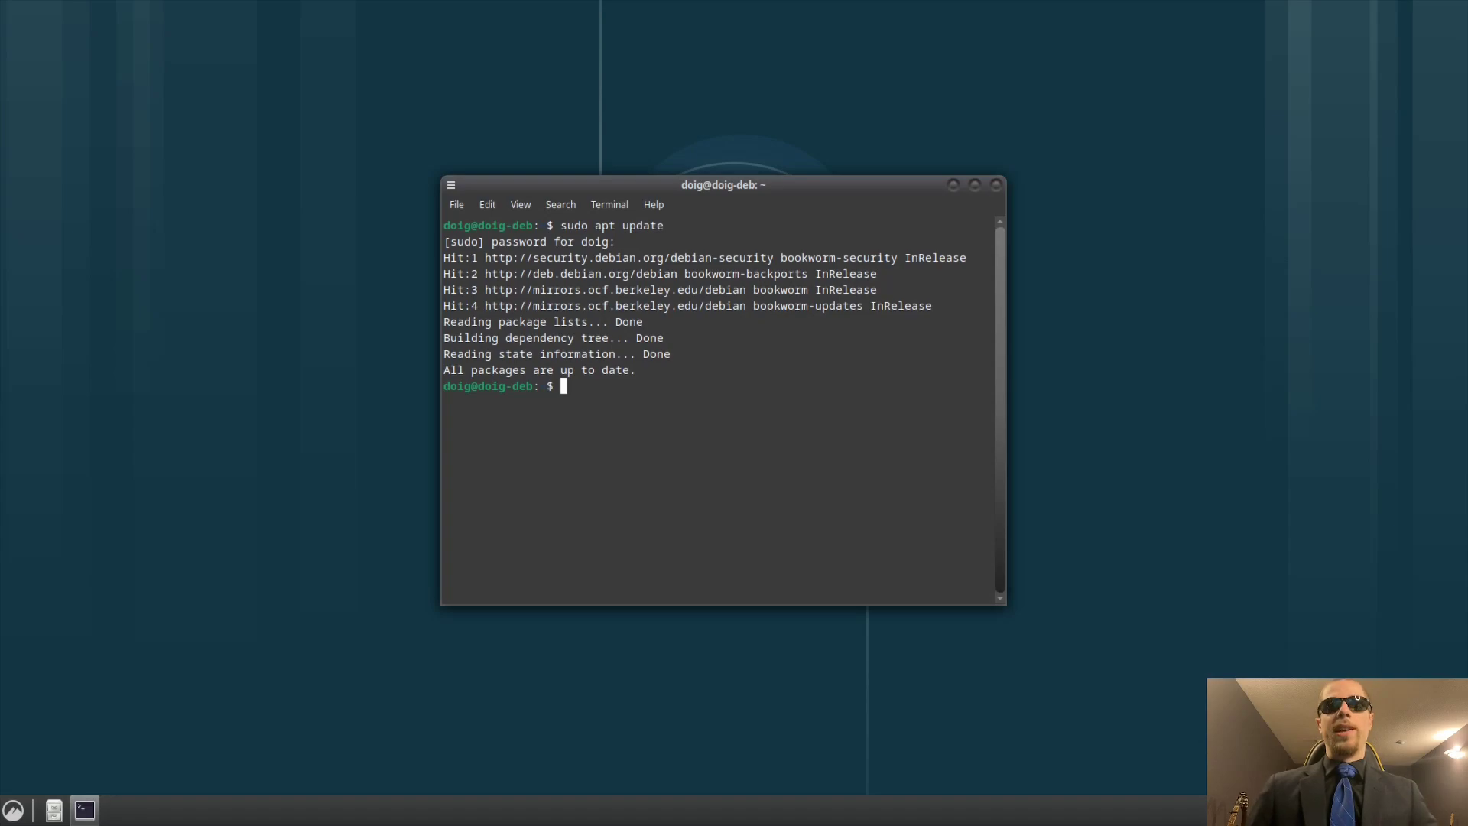
- Hide the terminal, then open and close the application menu
key(super+d)
key(super)
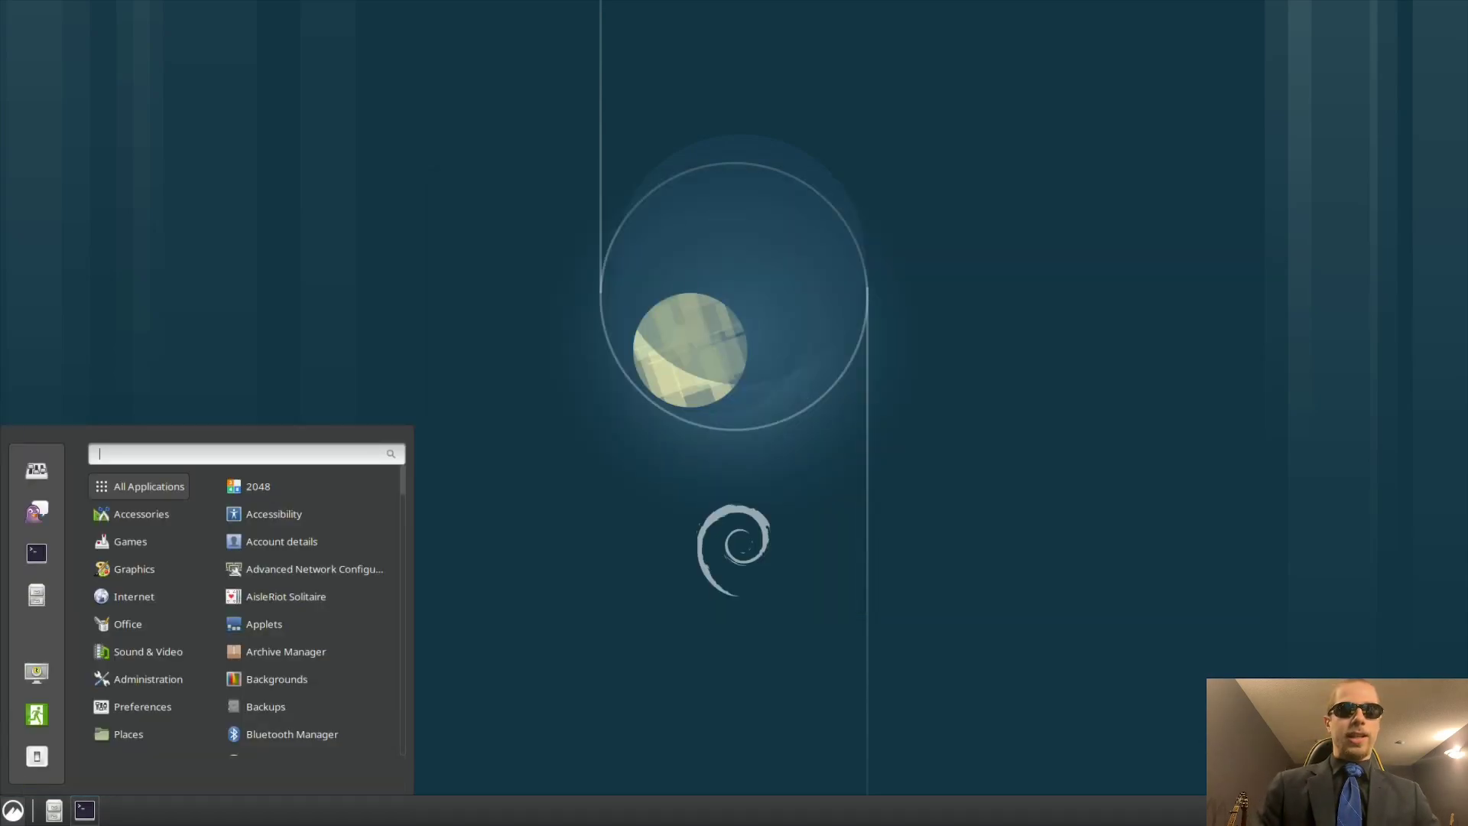
key(Escape)
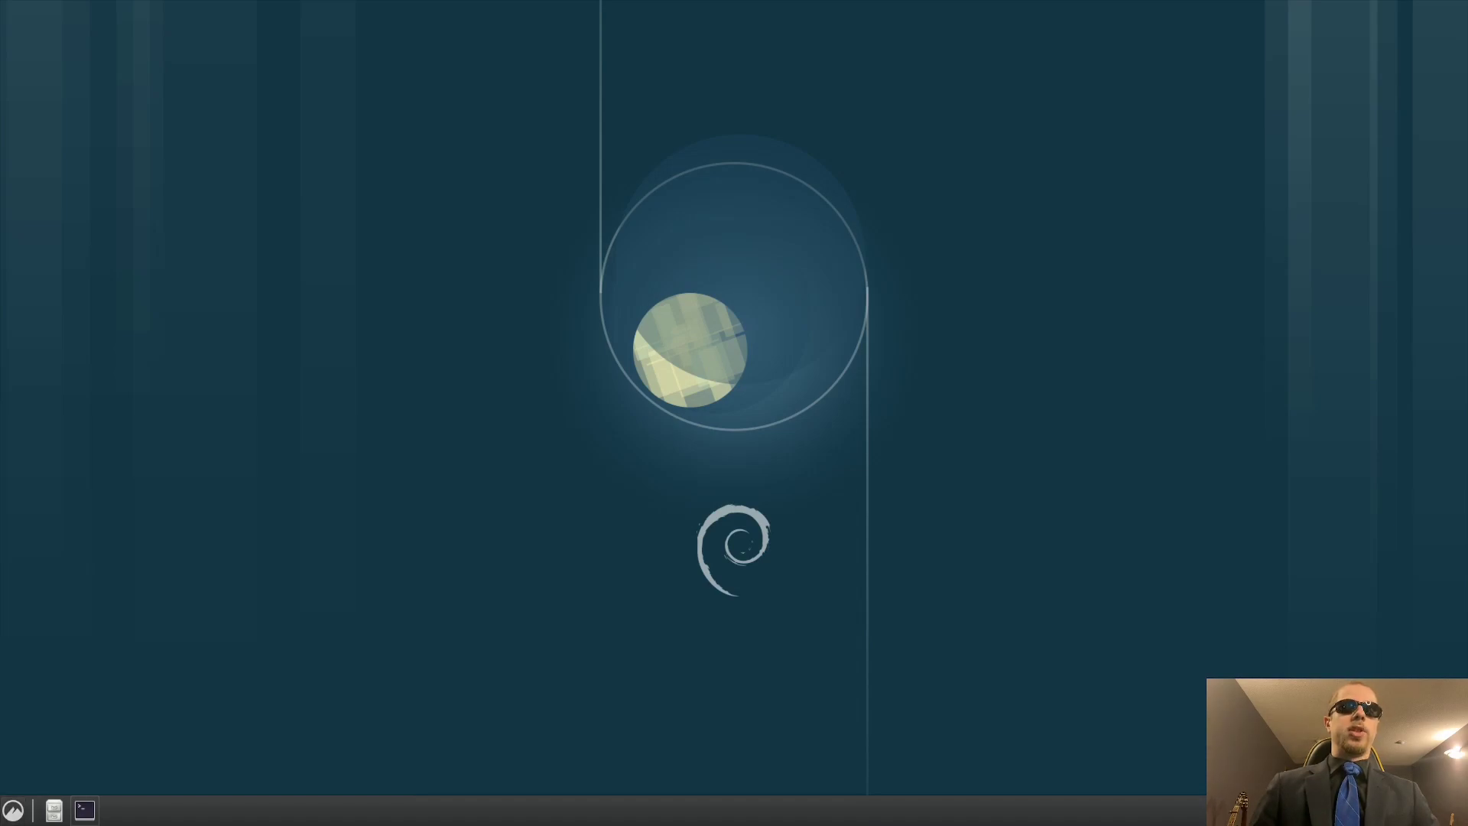
- Clear the terminal, then draft 'sudo apt install flatpak gnome-software-plugin-flatpak' and erase it unrun
click(84, 810)
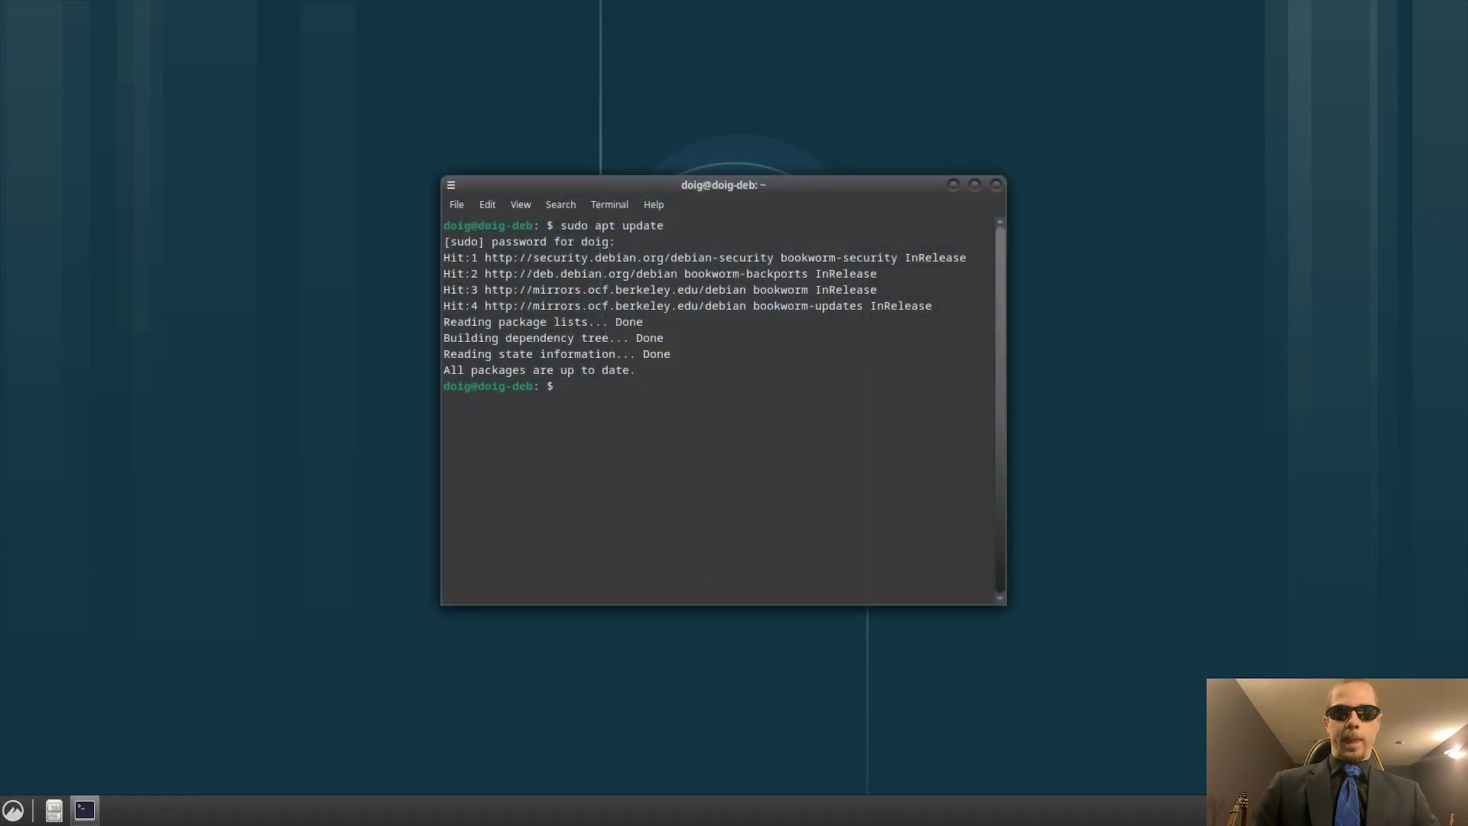
key(ctrl+l)
text(sudo)
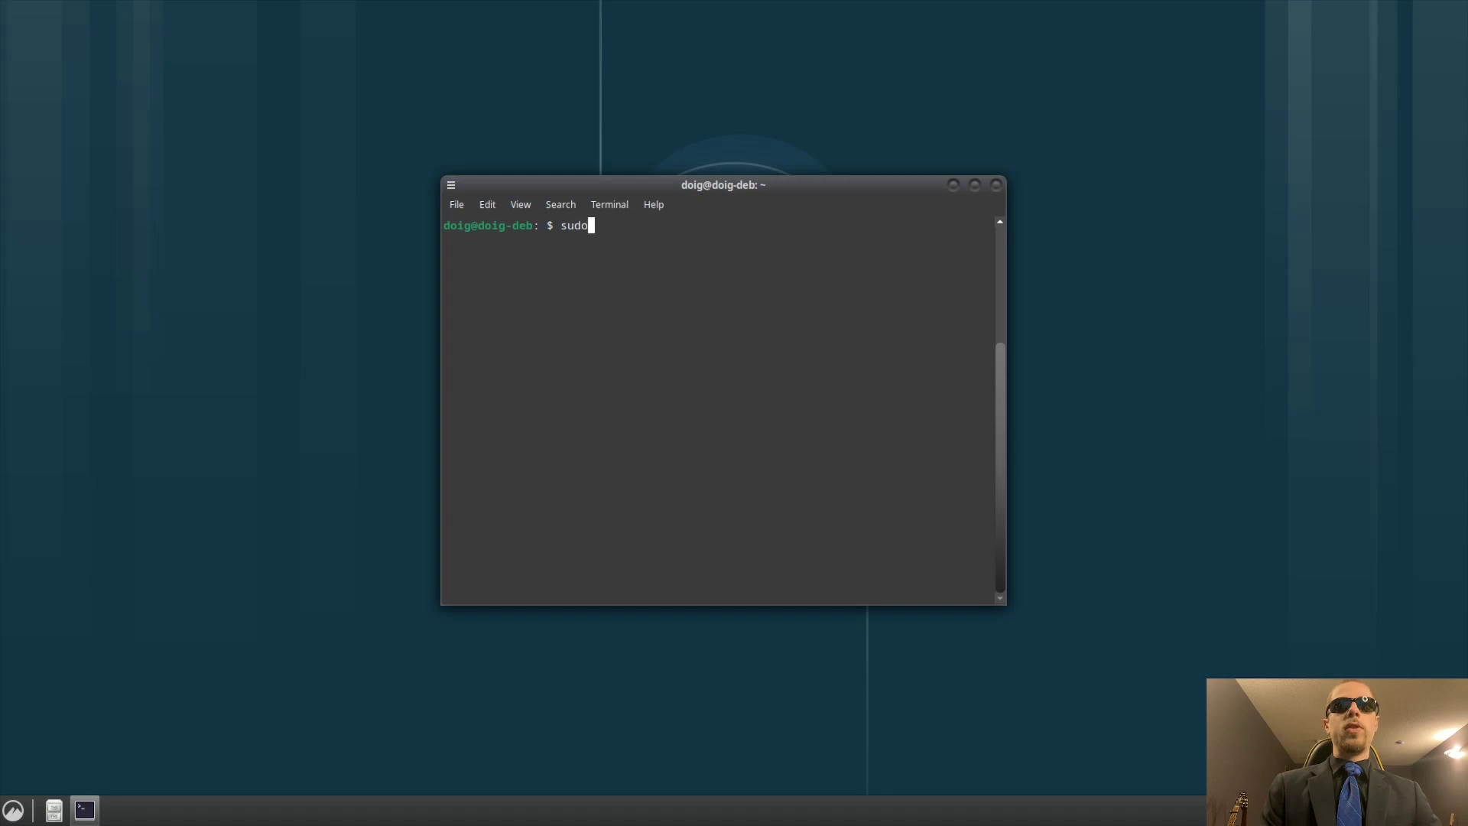
text( apt install flatpak )
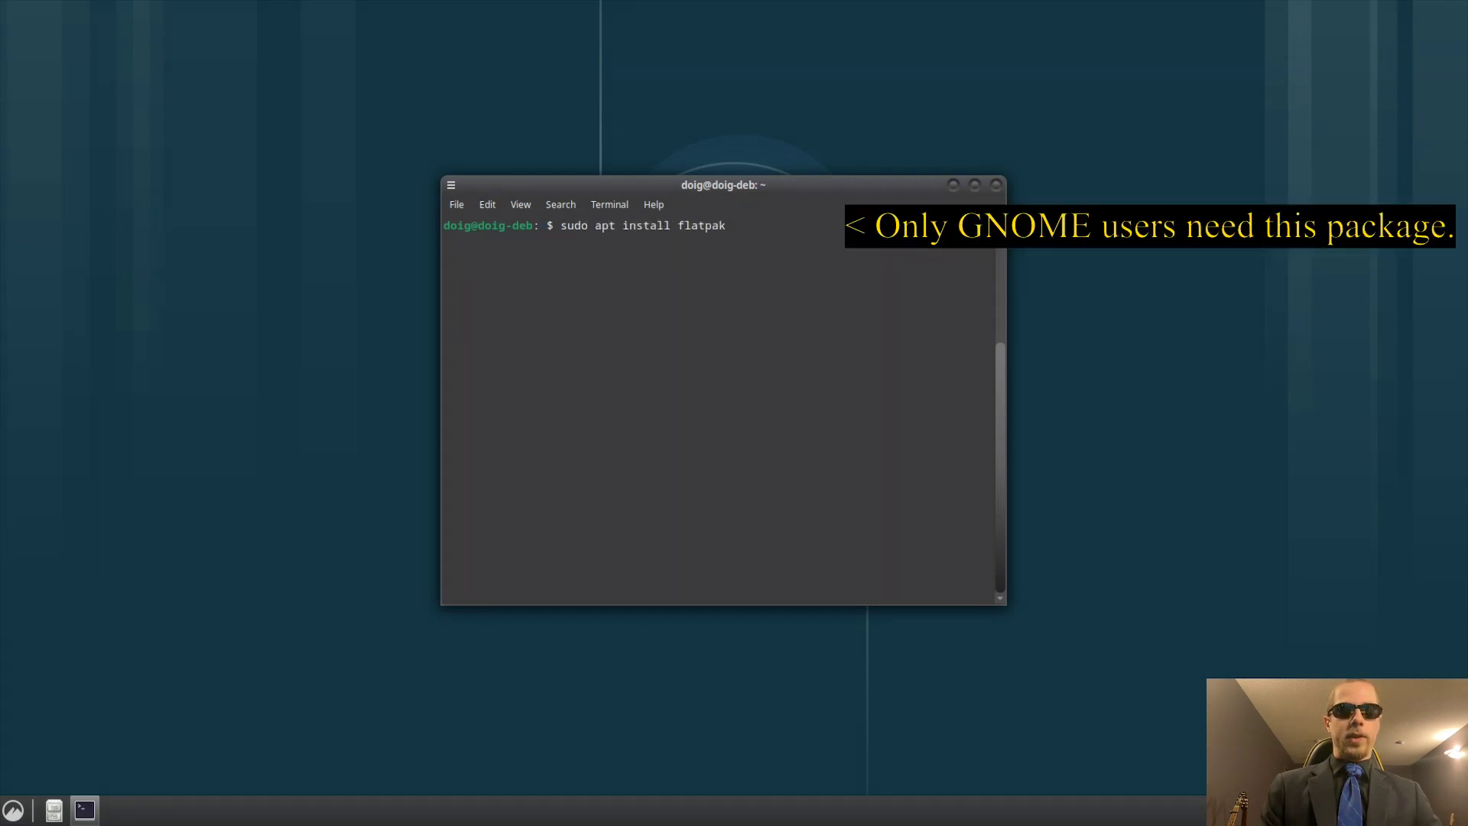
text(gnome-software)
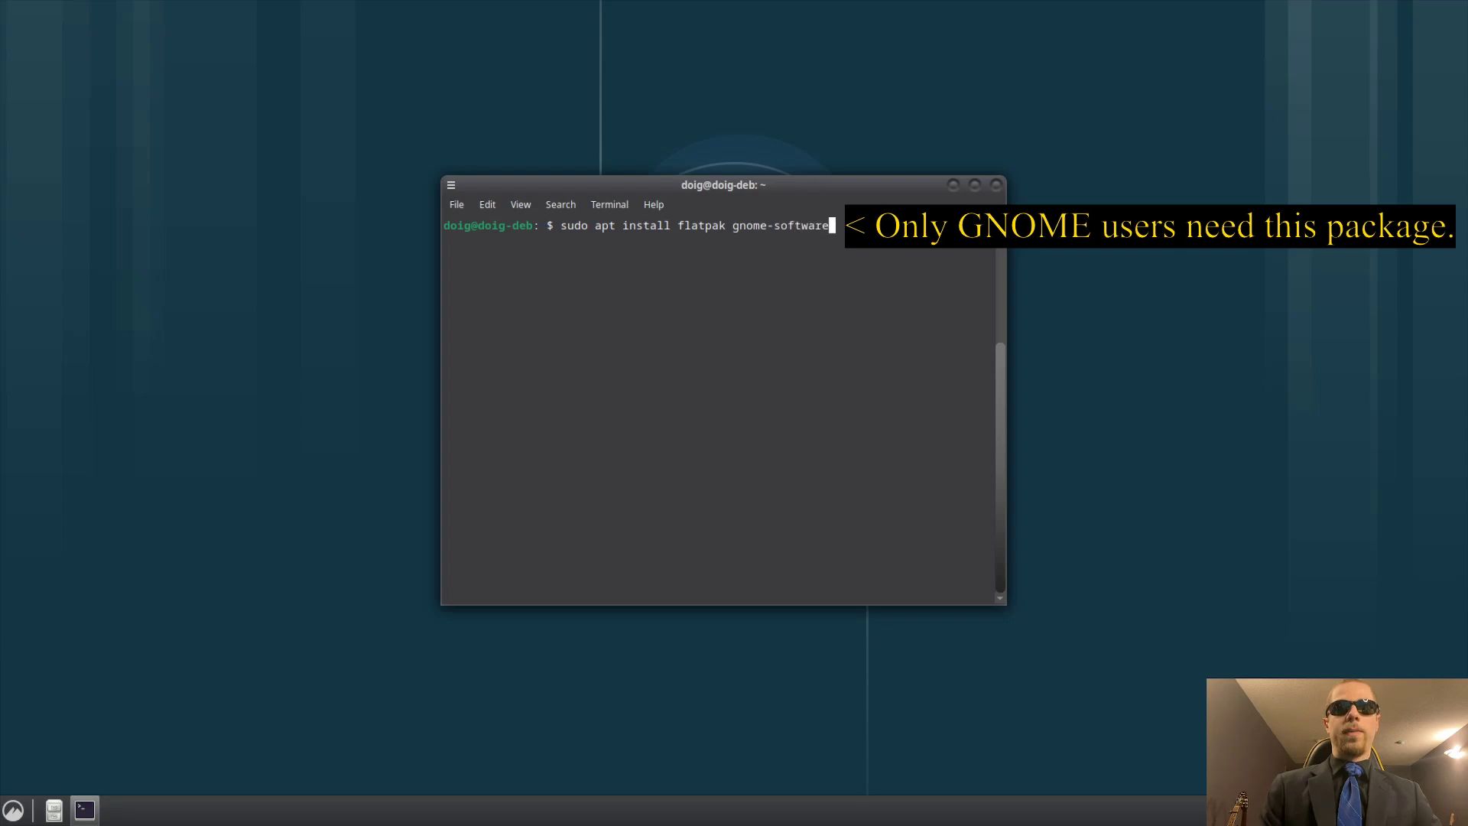
text(-p)
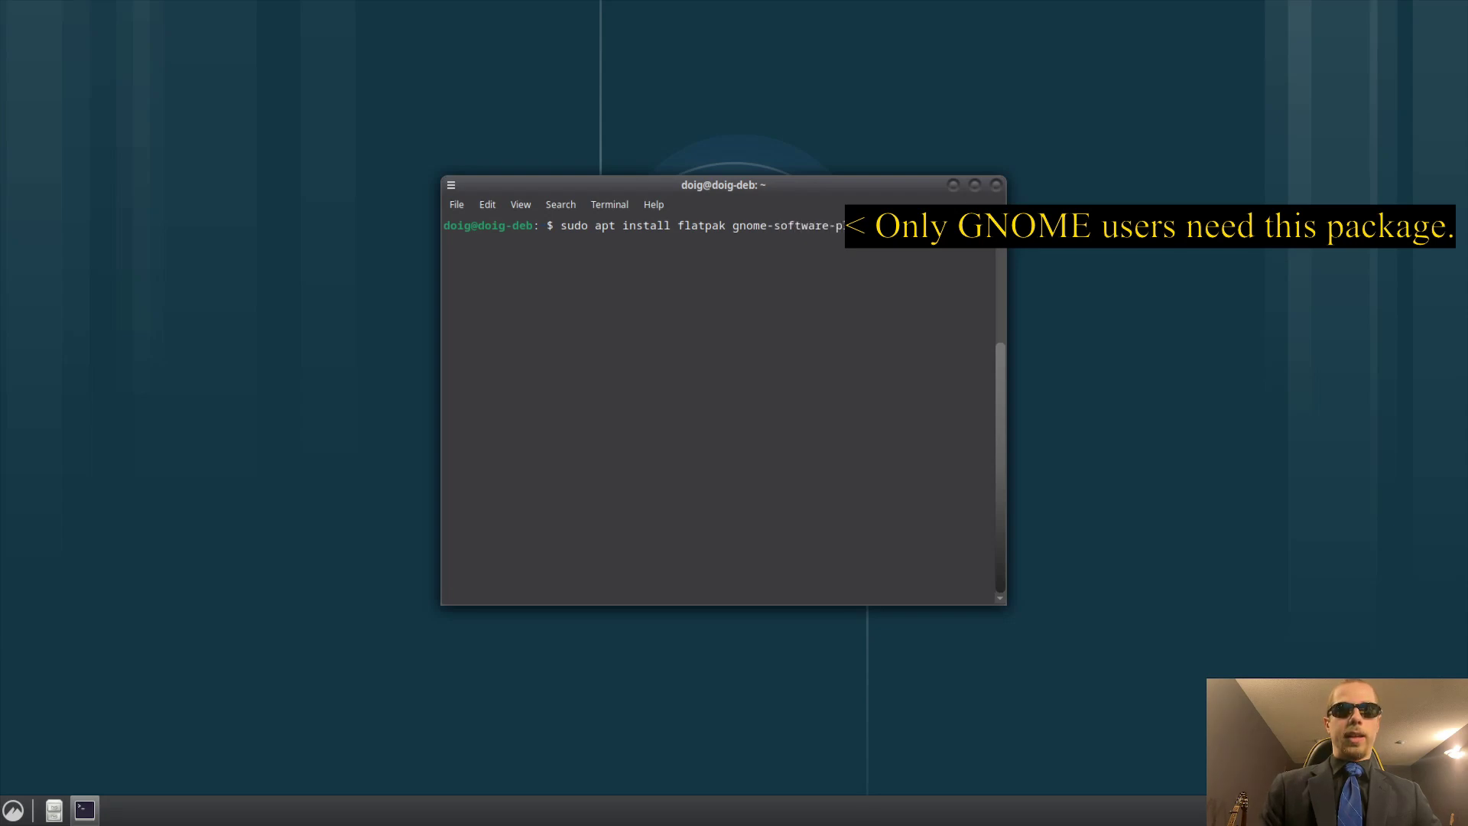
text(lugin-flat)
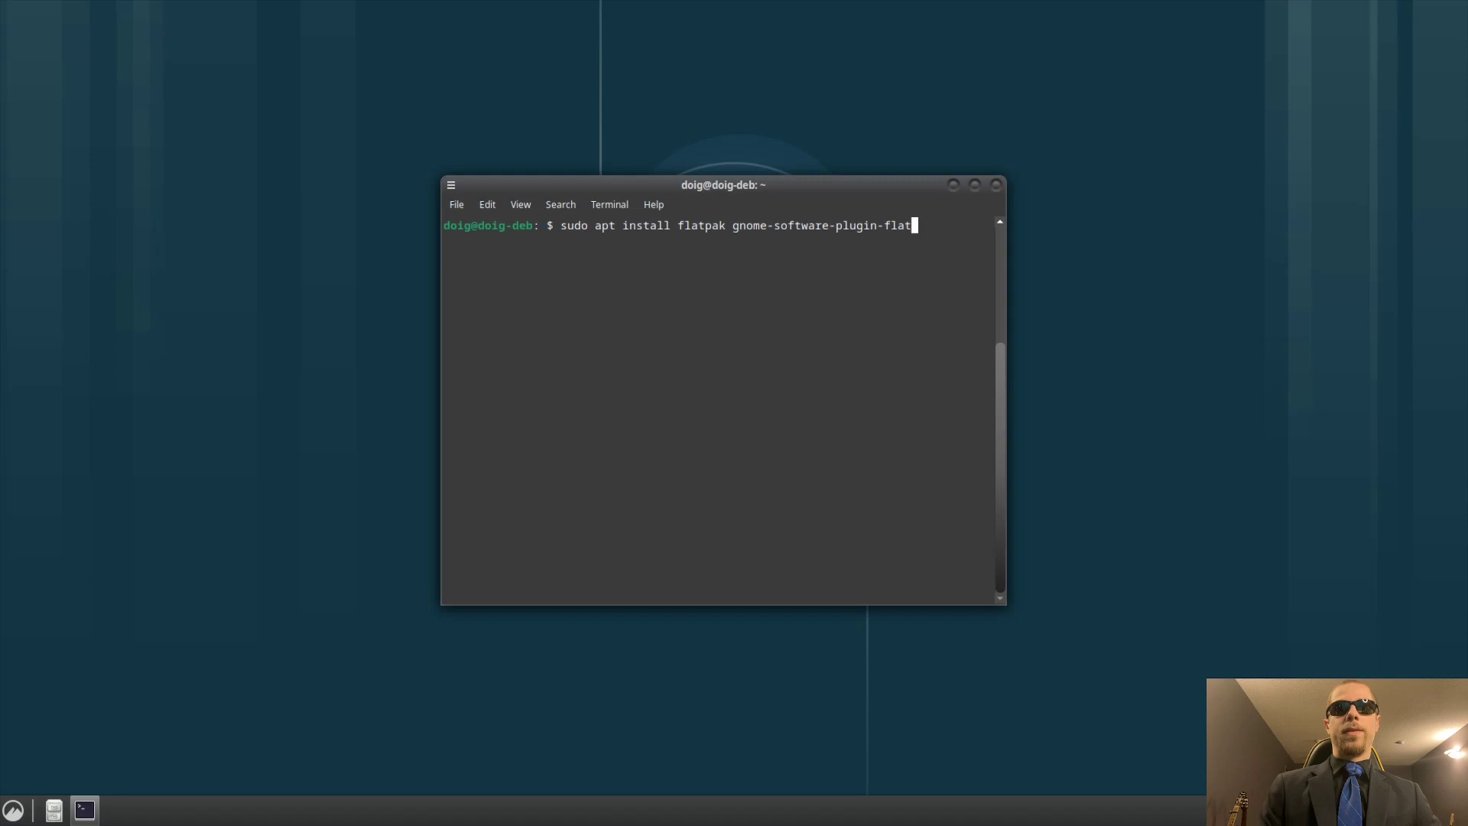
text(pak)
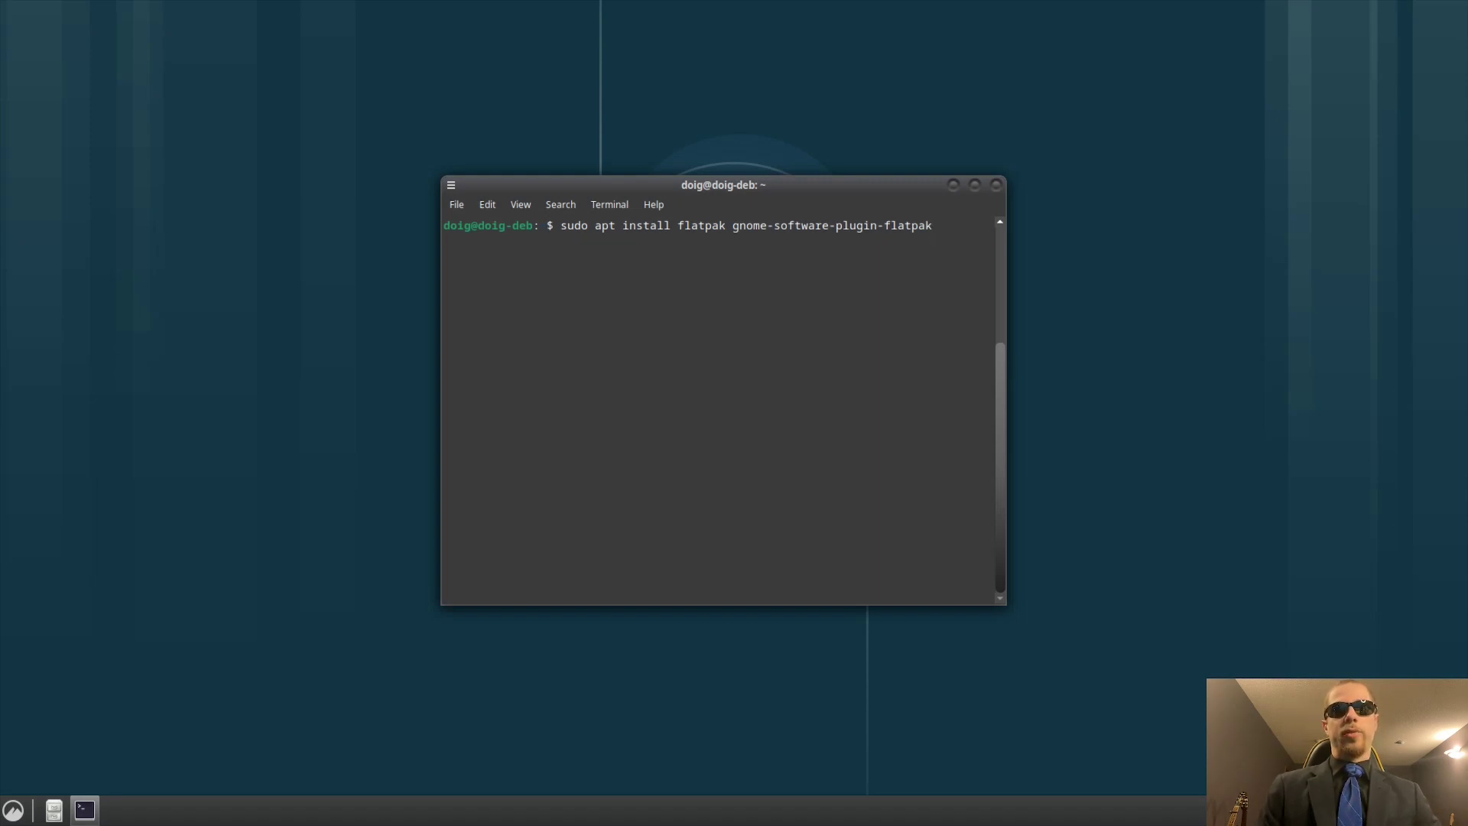
key(BackSpace)
key(BackSpace)
key(BackSpace)
key(BackSpace)
key(BackSpace)
key(BackSpace)
key(BackSpace)
key(BackSpace)
key(BackSpace)
key(BackSpace)
key(BackSpace)
key(BackSpace)
key(BackSpace)
key(BackSpace)
key(BackSpace)
key(BackSpace)
key(BackSpace)
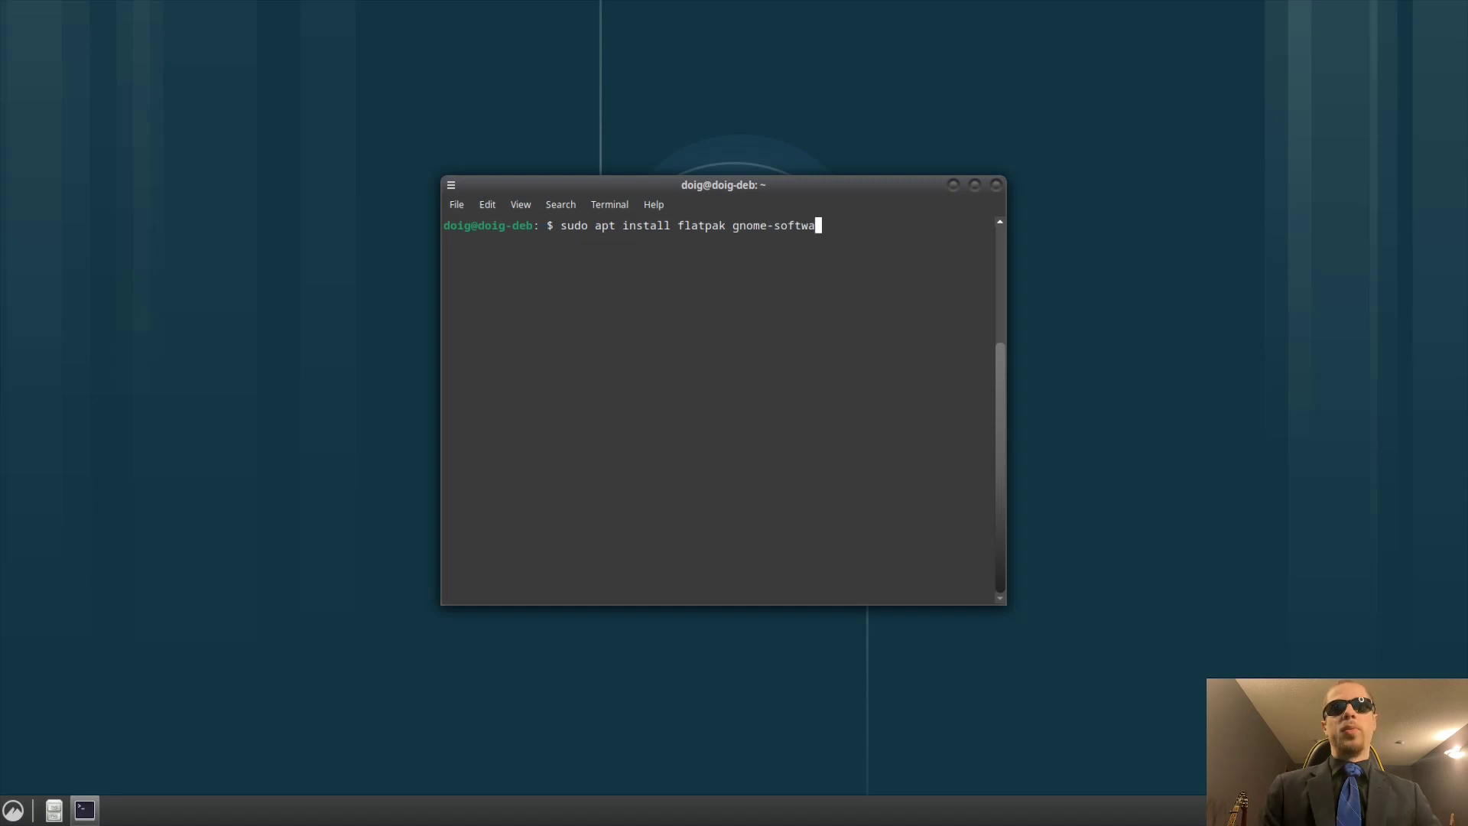
key(BackSpace)
key(BackSpace)
key(BackSpace)
key(BackSpace)
key(BackSpace)
key(BackSpace)
key(BackSpace)
key(BackSpace)
key(BackSpace)
key(BackSpace)
key(BackSpace)
key(BackSpace)
key(BackSpace)
key(BackSpace)
key(BackSpace)
key(BackSpace)
key(BackSpace)
key(BackSpace)
key(BackSpace)
key(BackSpace)
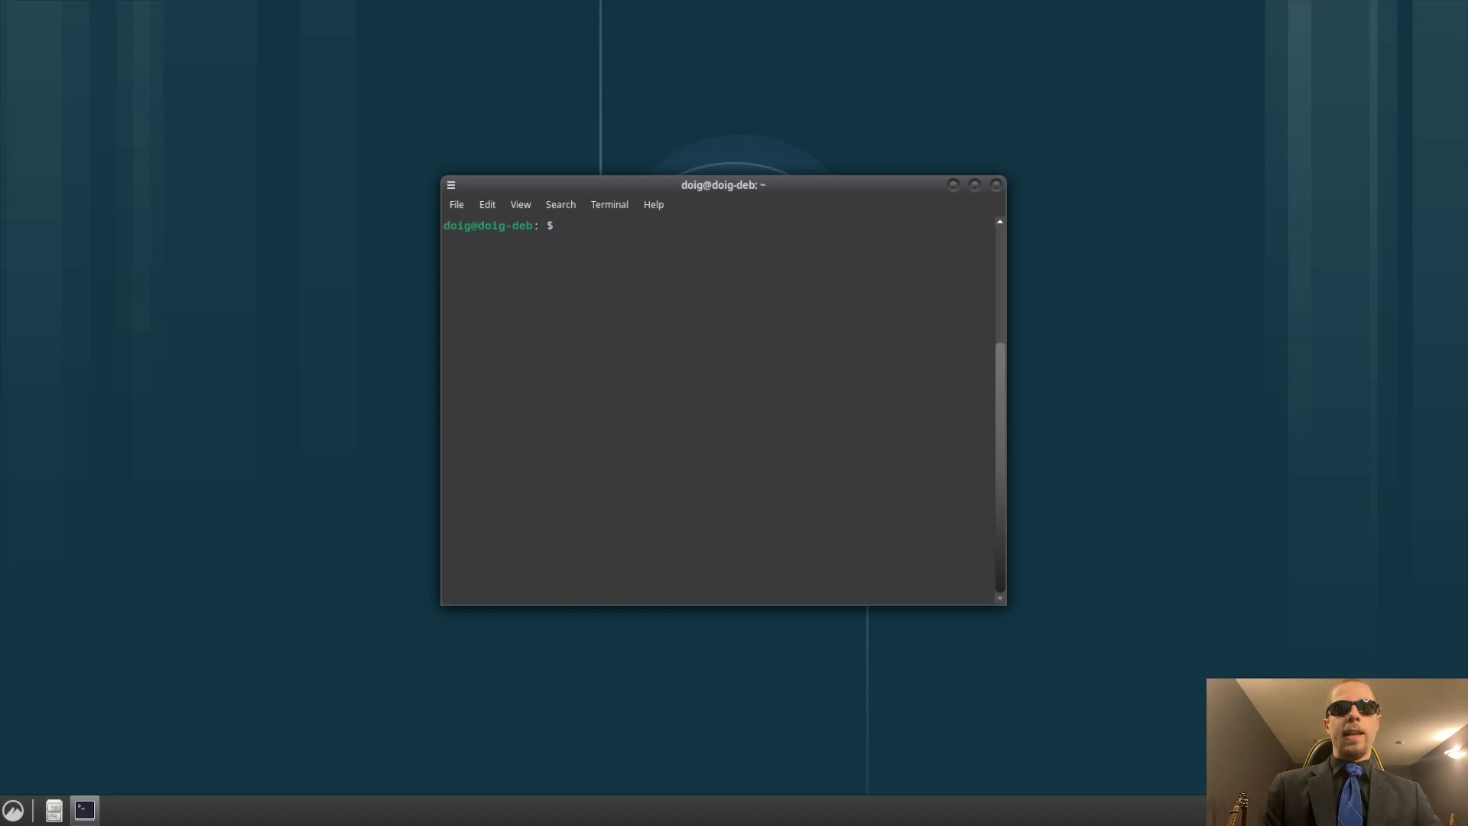
key(Up)
key(Up)
key(Up)
key(Up)
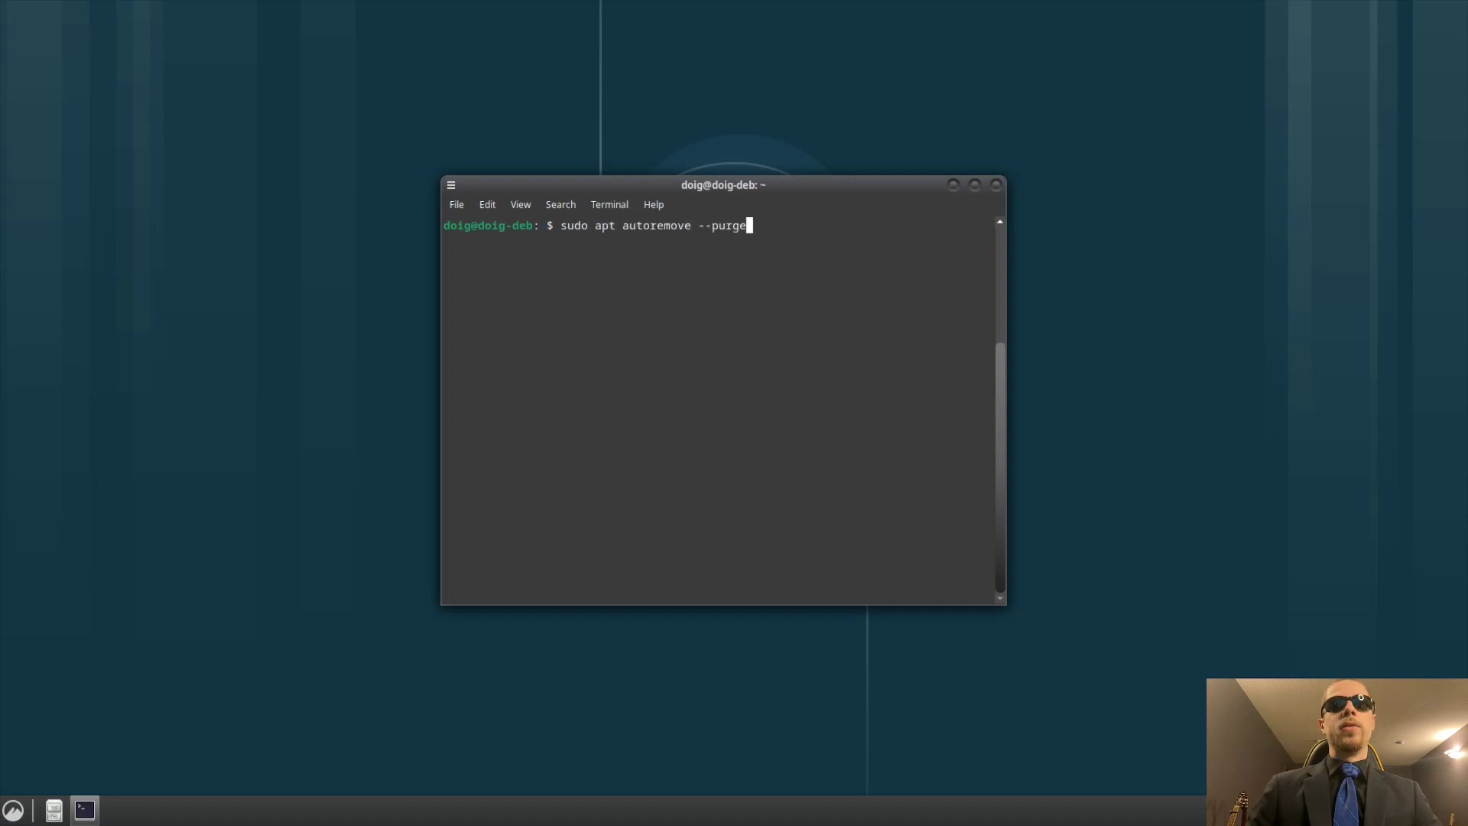
key(Up)
key(Up)
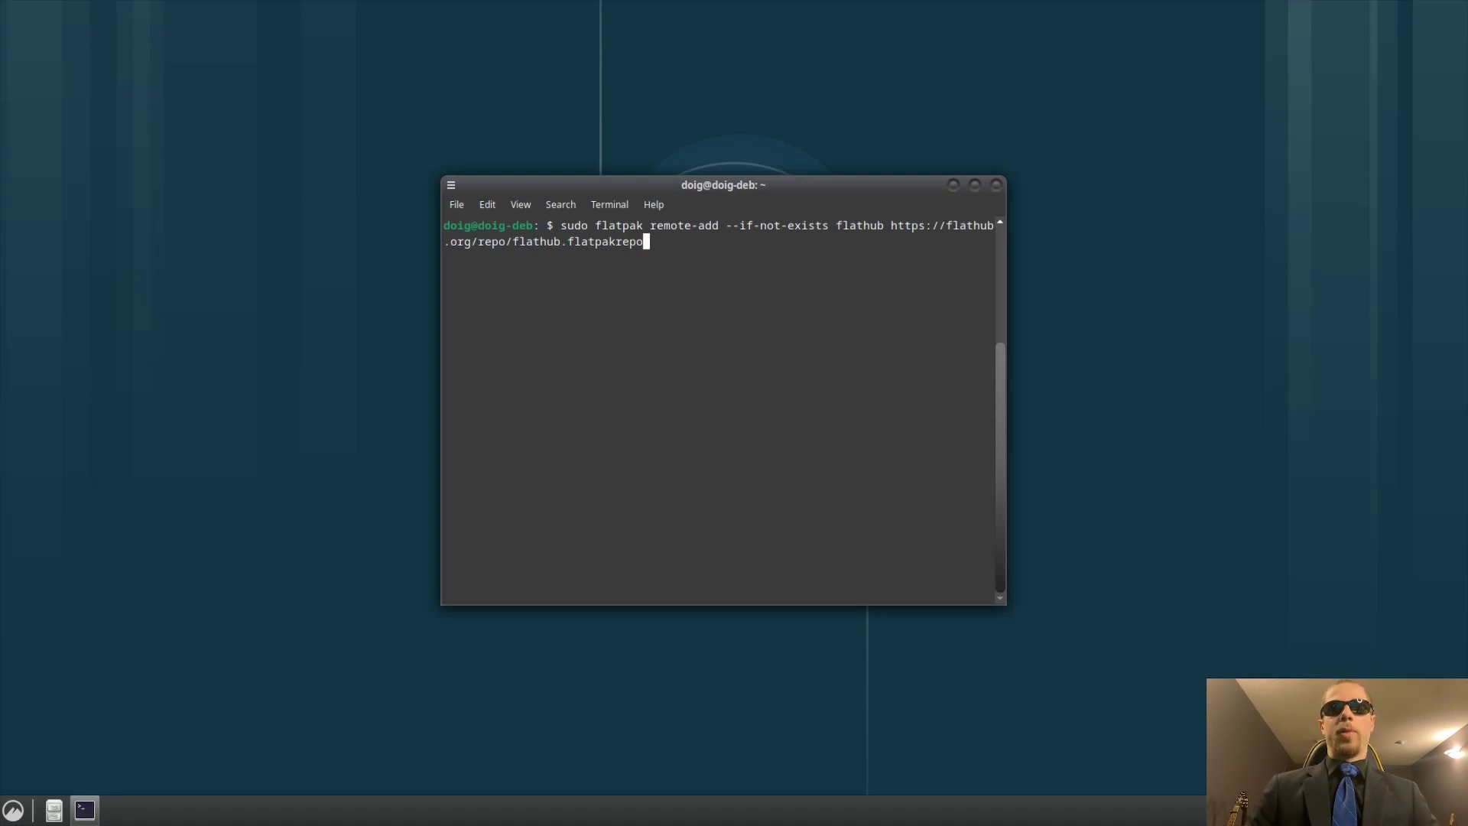
key(Down)
key(Down)
key(Down)
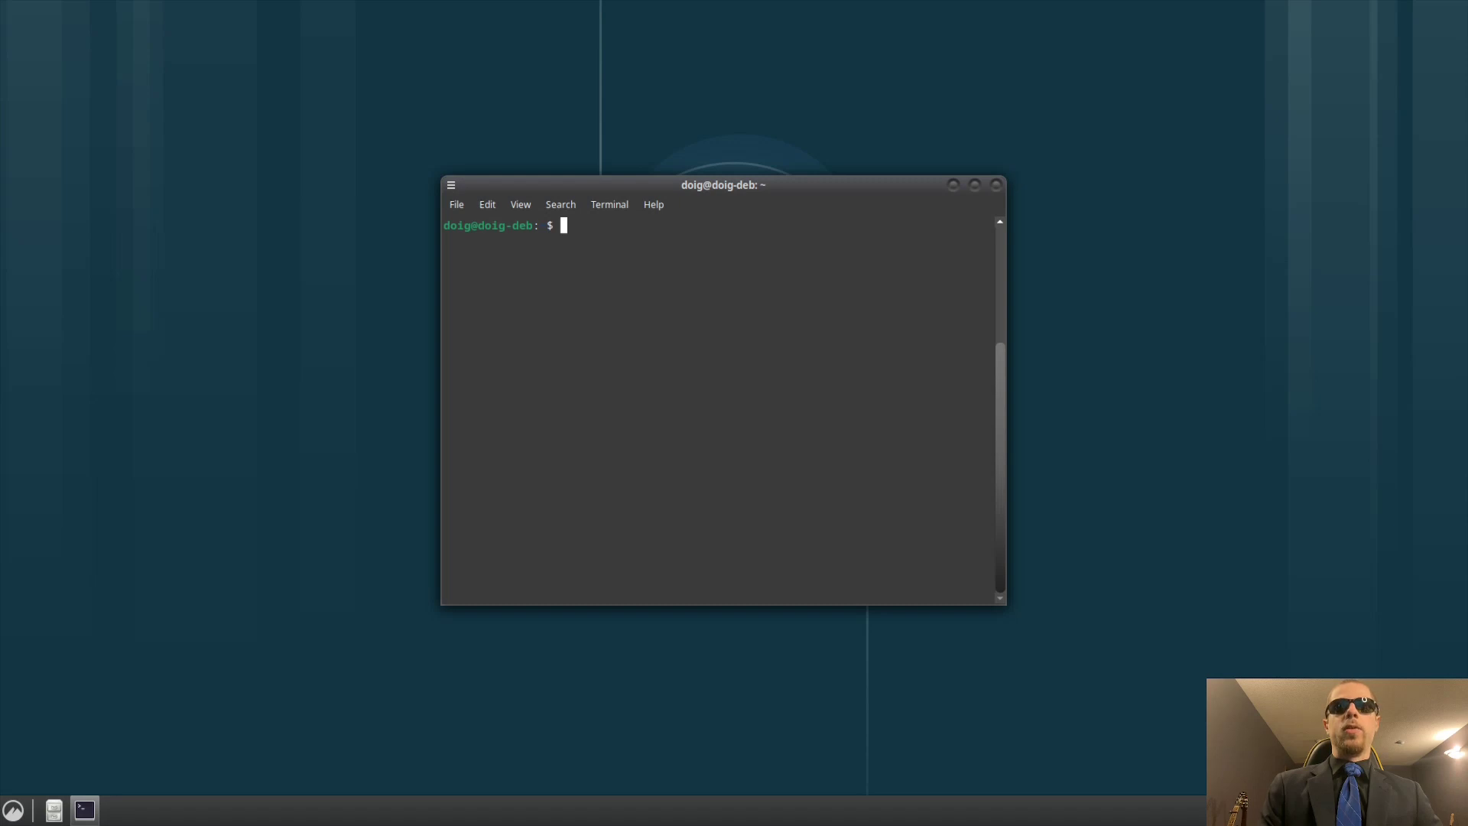
- Add the i386 architecture with sudo dpkg --add-architecture i386, then run sudo apt update
text(sudo dpk)
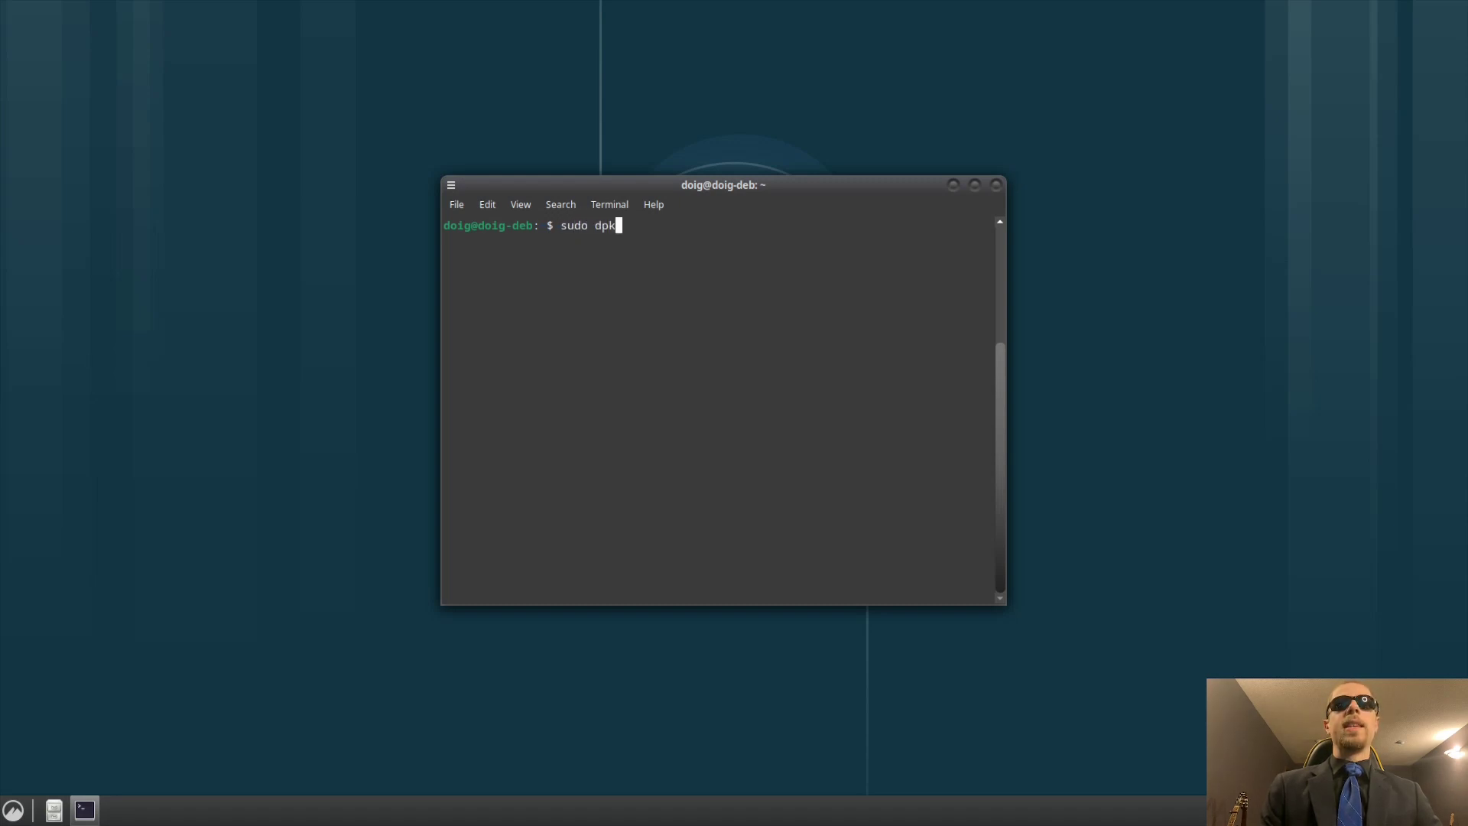
text(g --a)
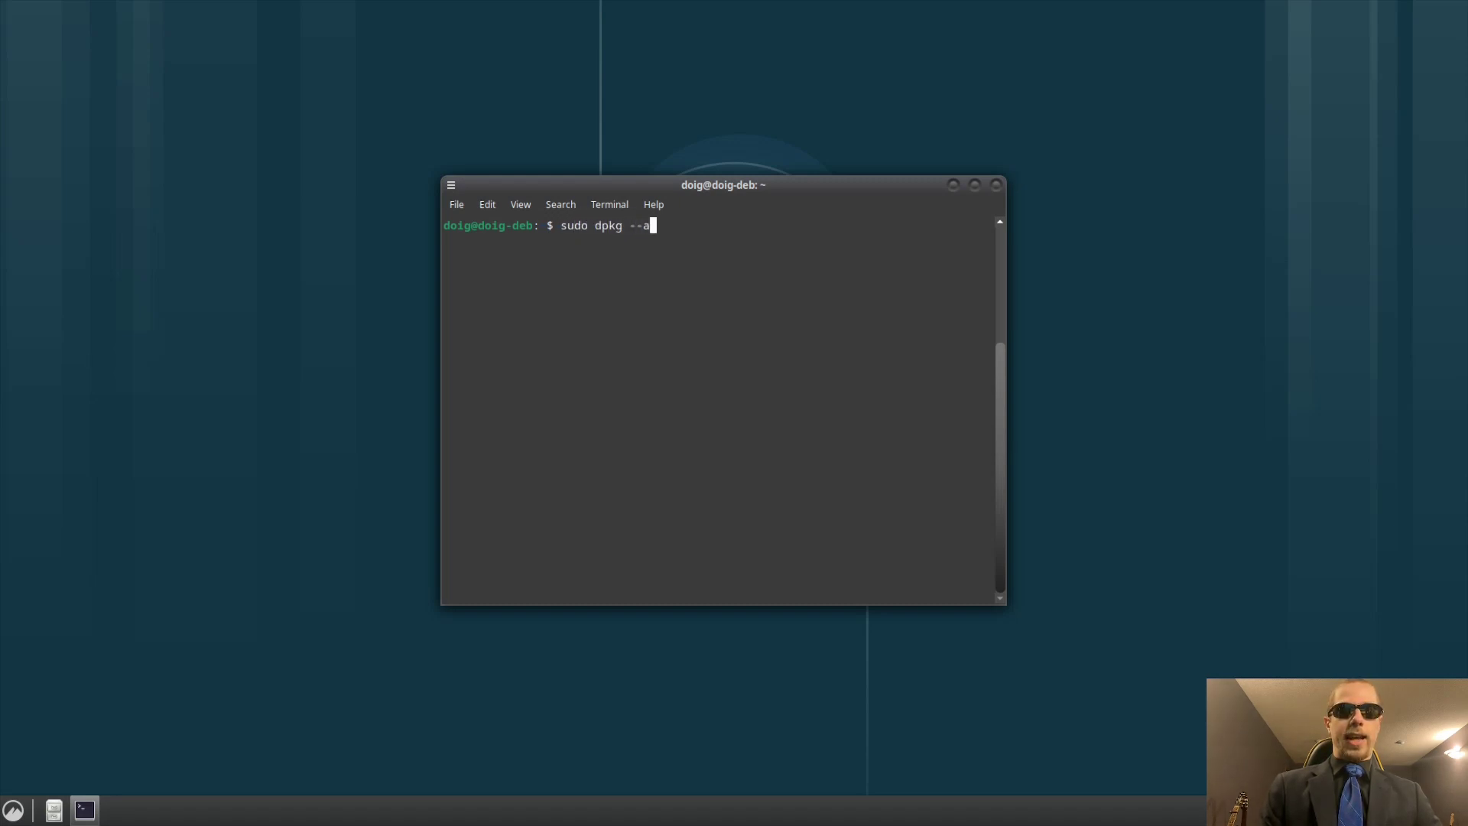
text(dd-architecture)
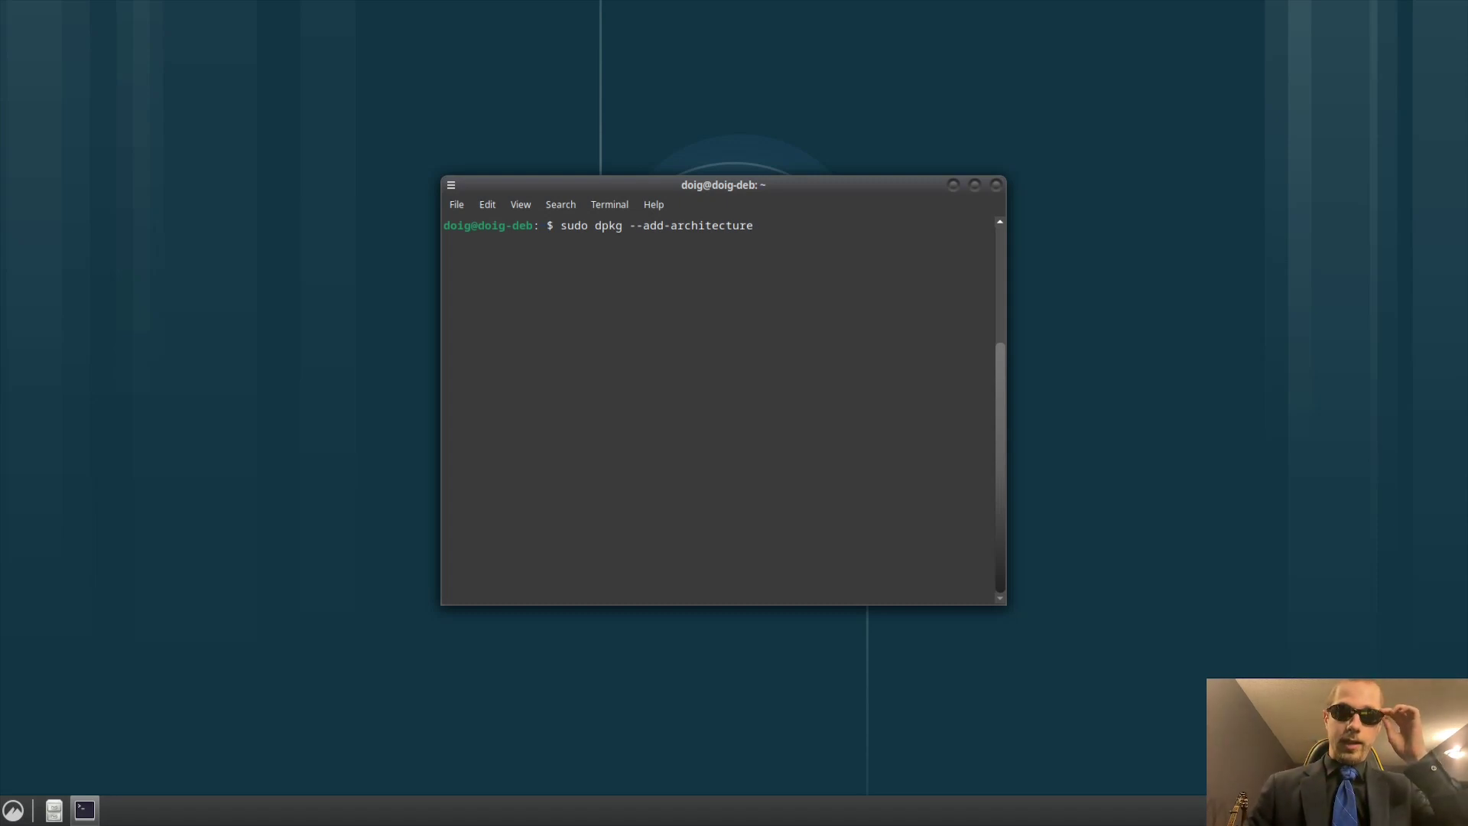
text(i386)
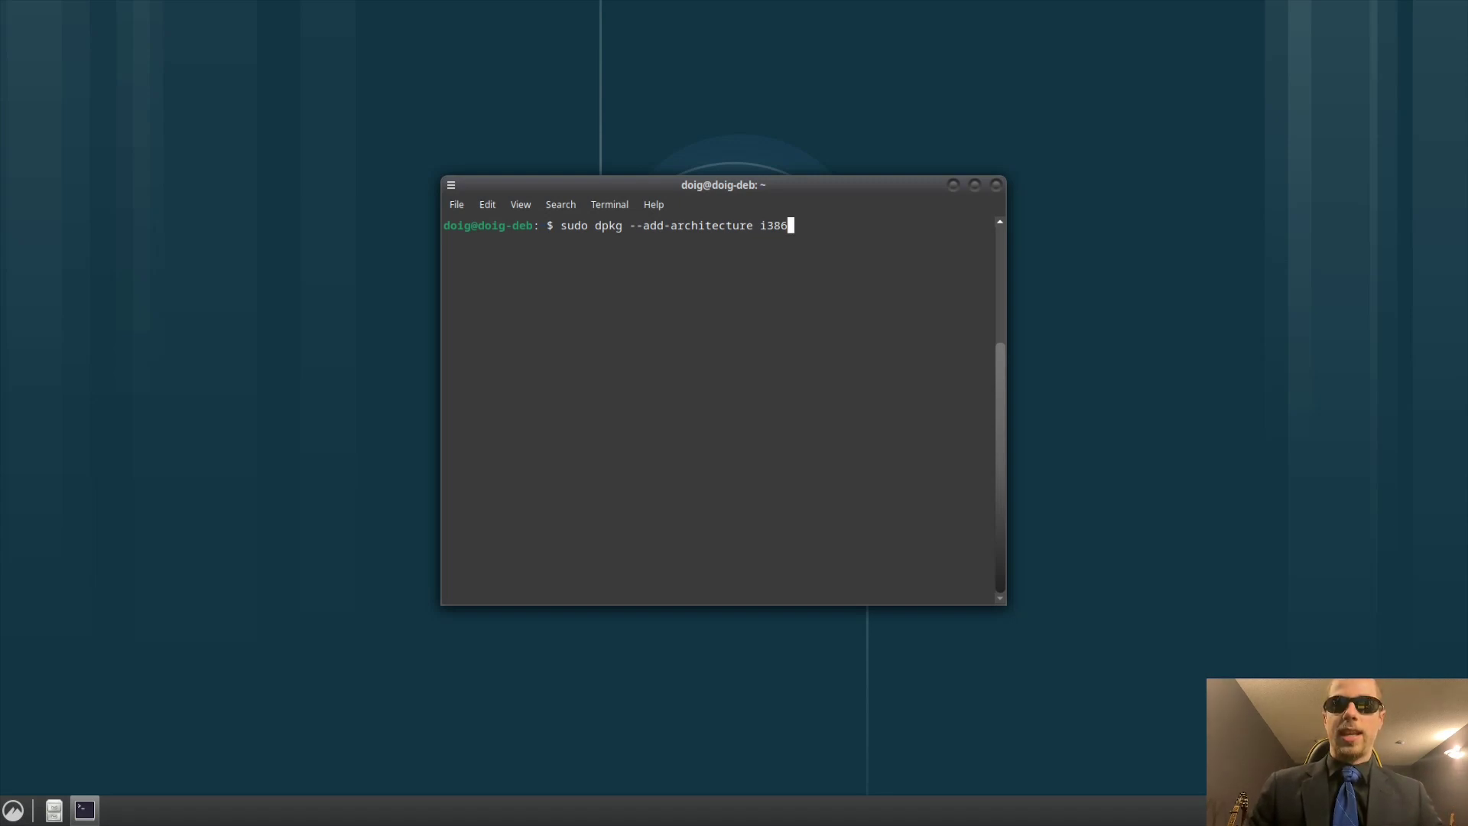
key(Return)
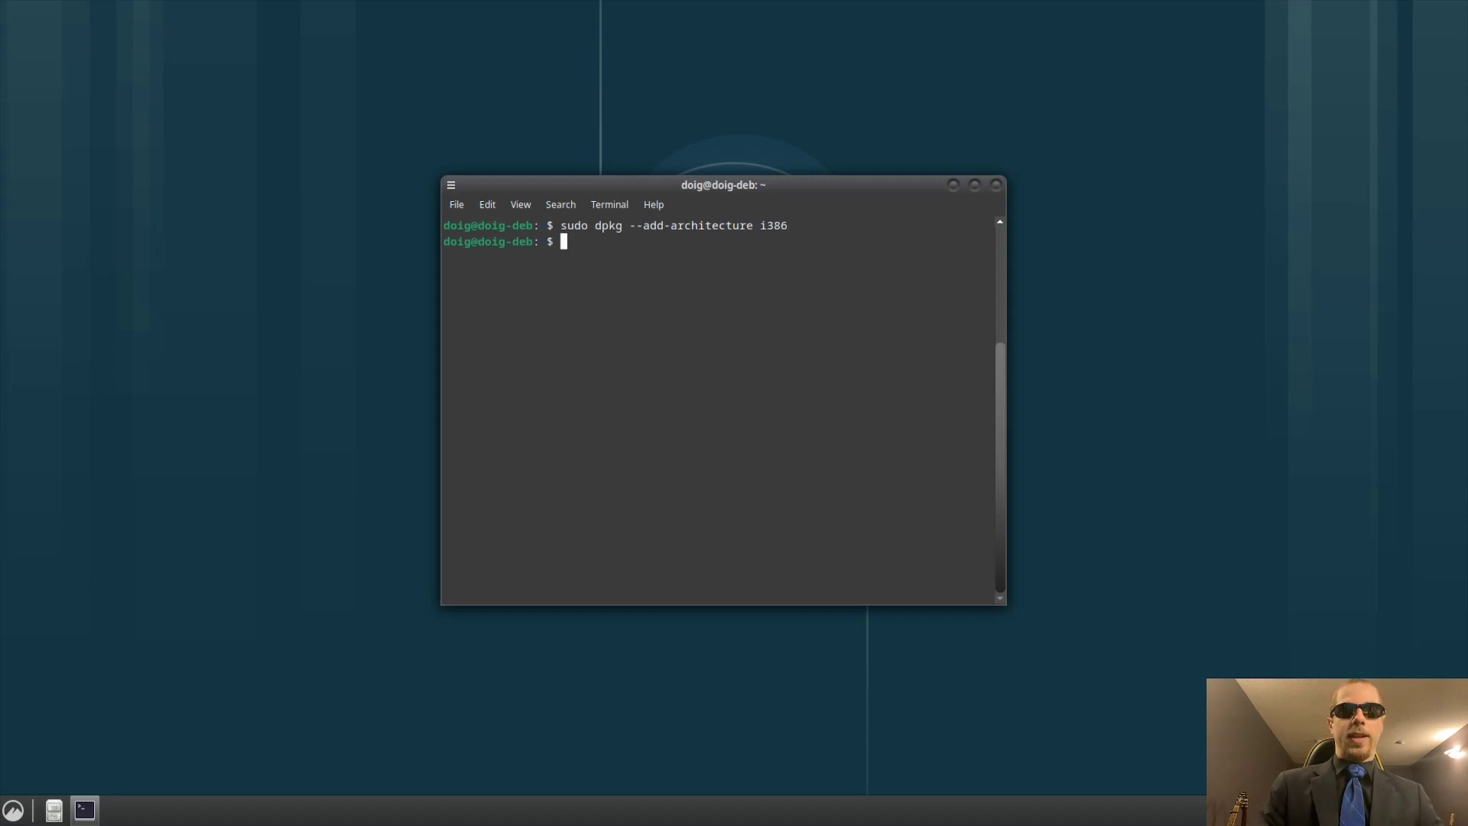
text(sudo)
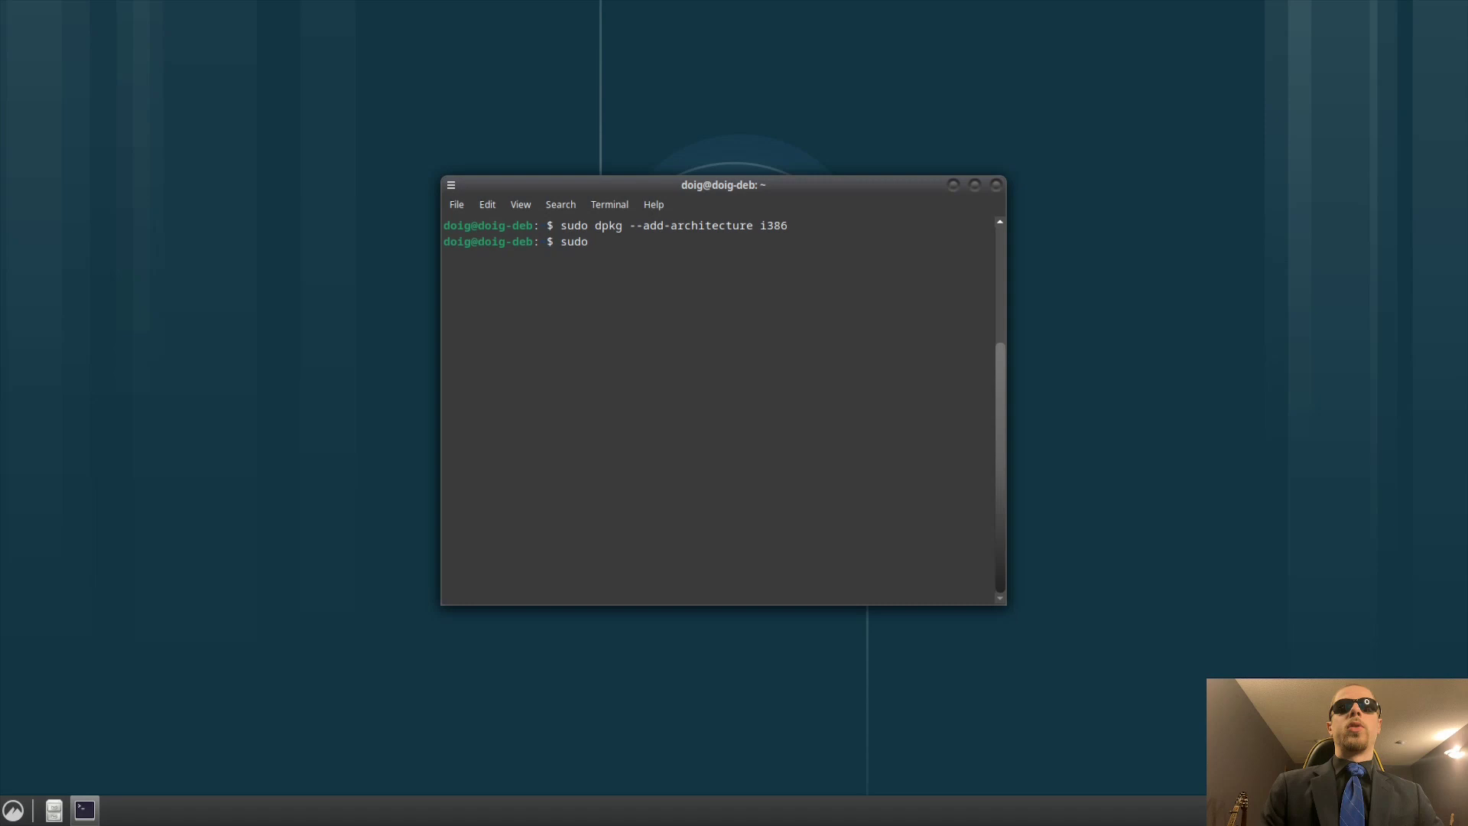
text( apt update)
key(Return)
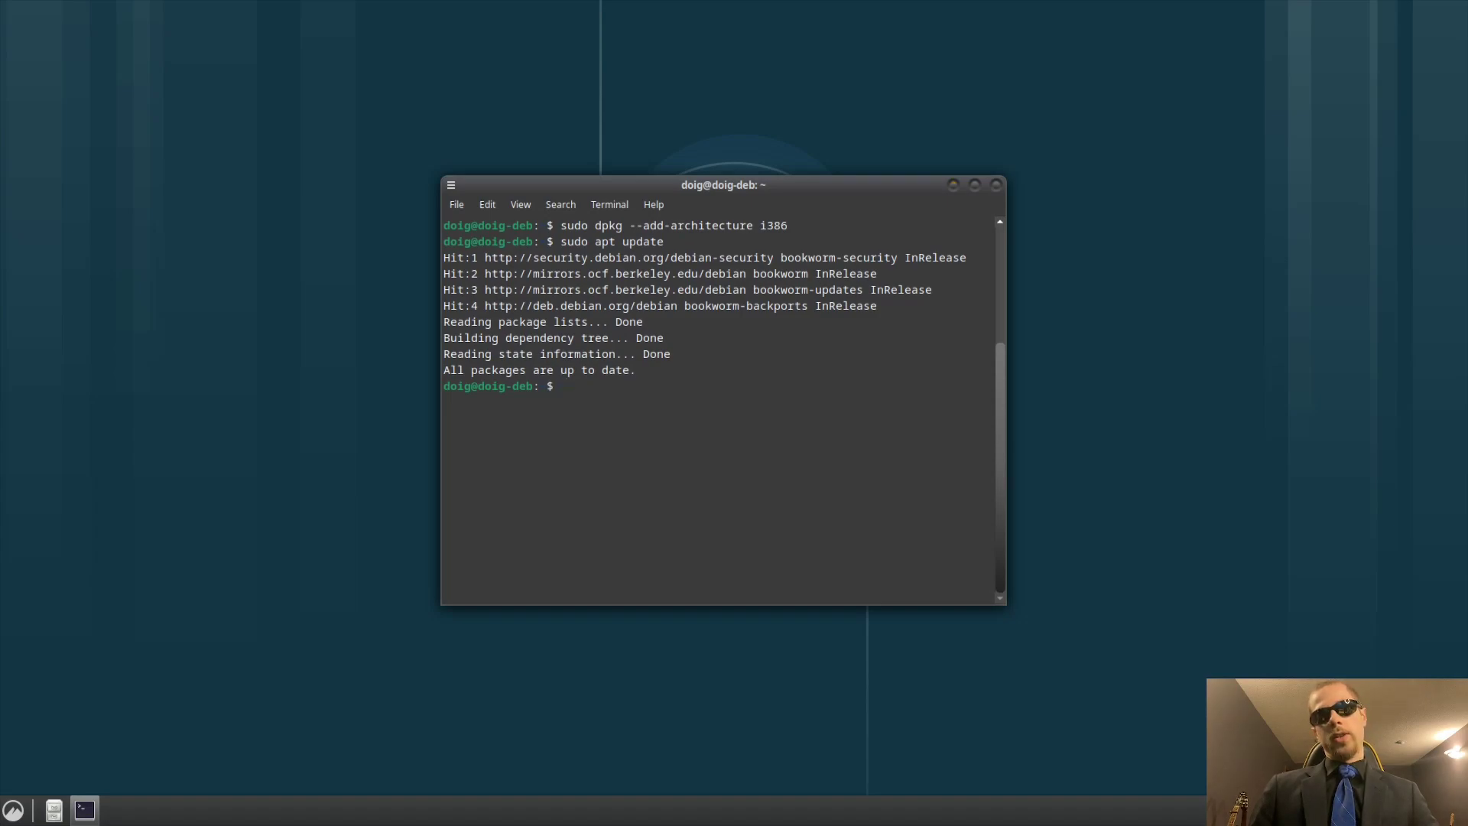
drag(581, 184, 746, 149)
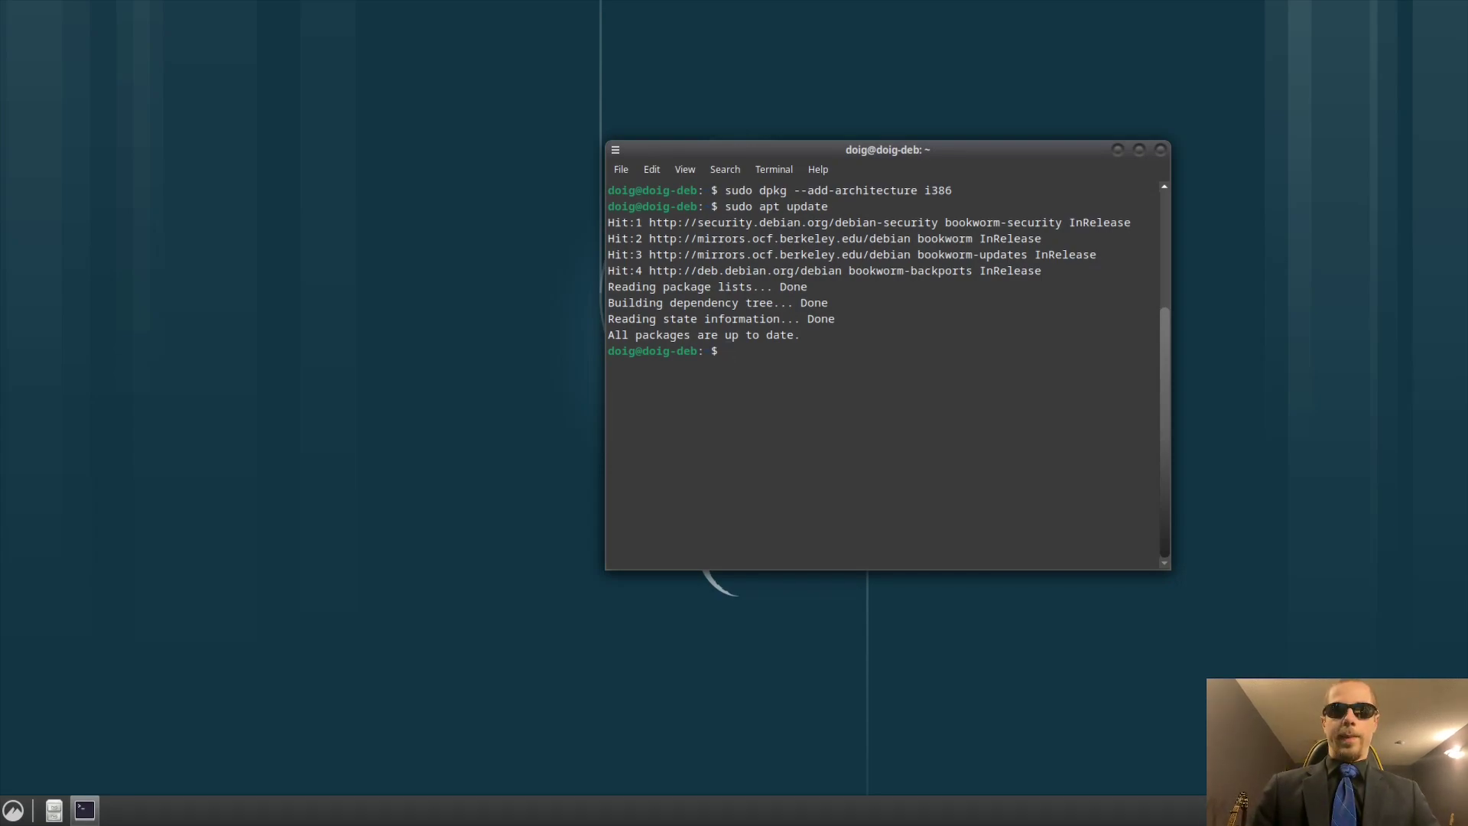
key(ctrl+l)
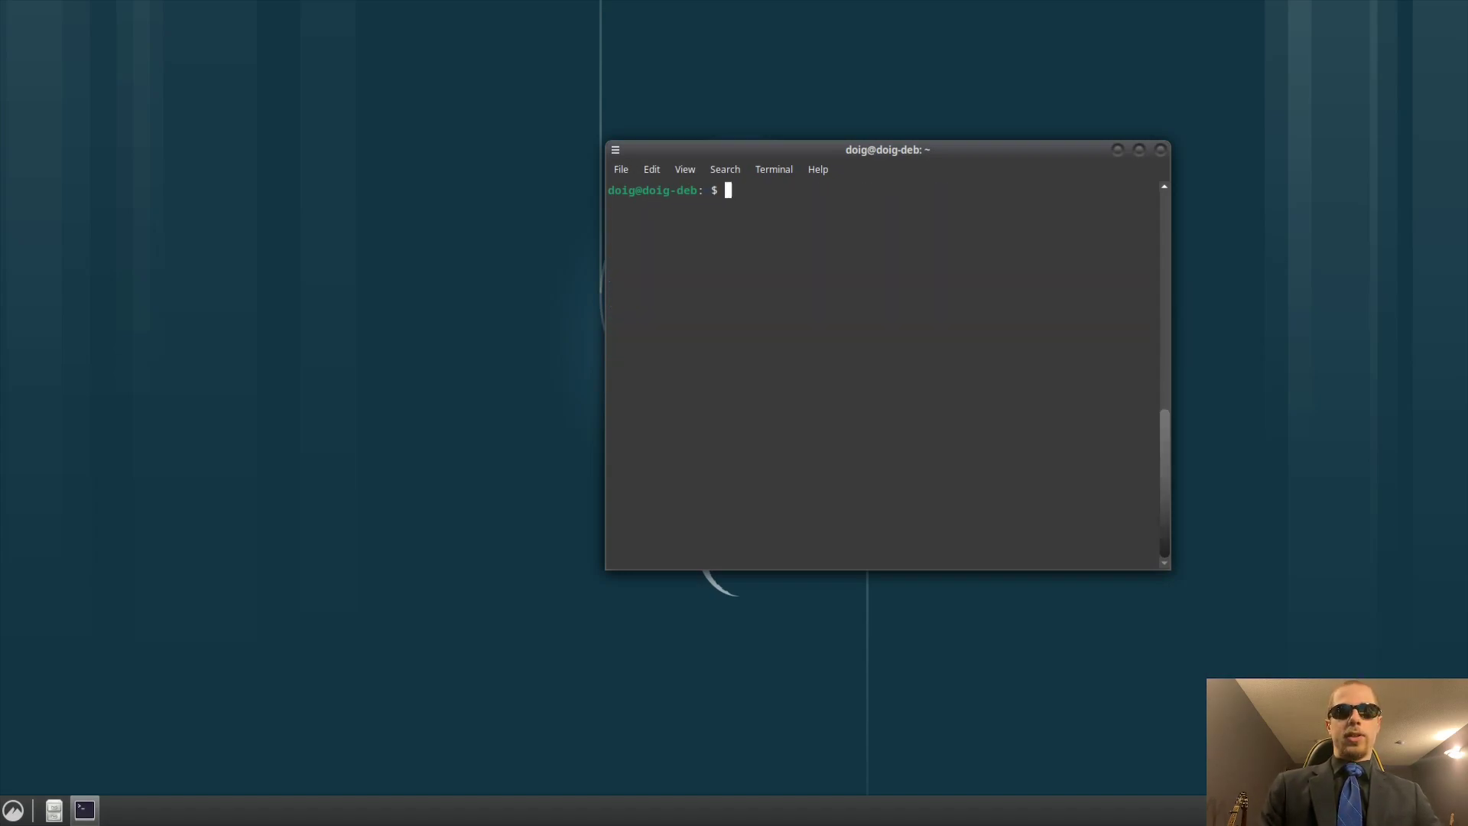
text(sudo apt install nvidia-)
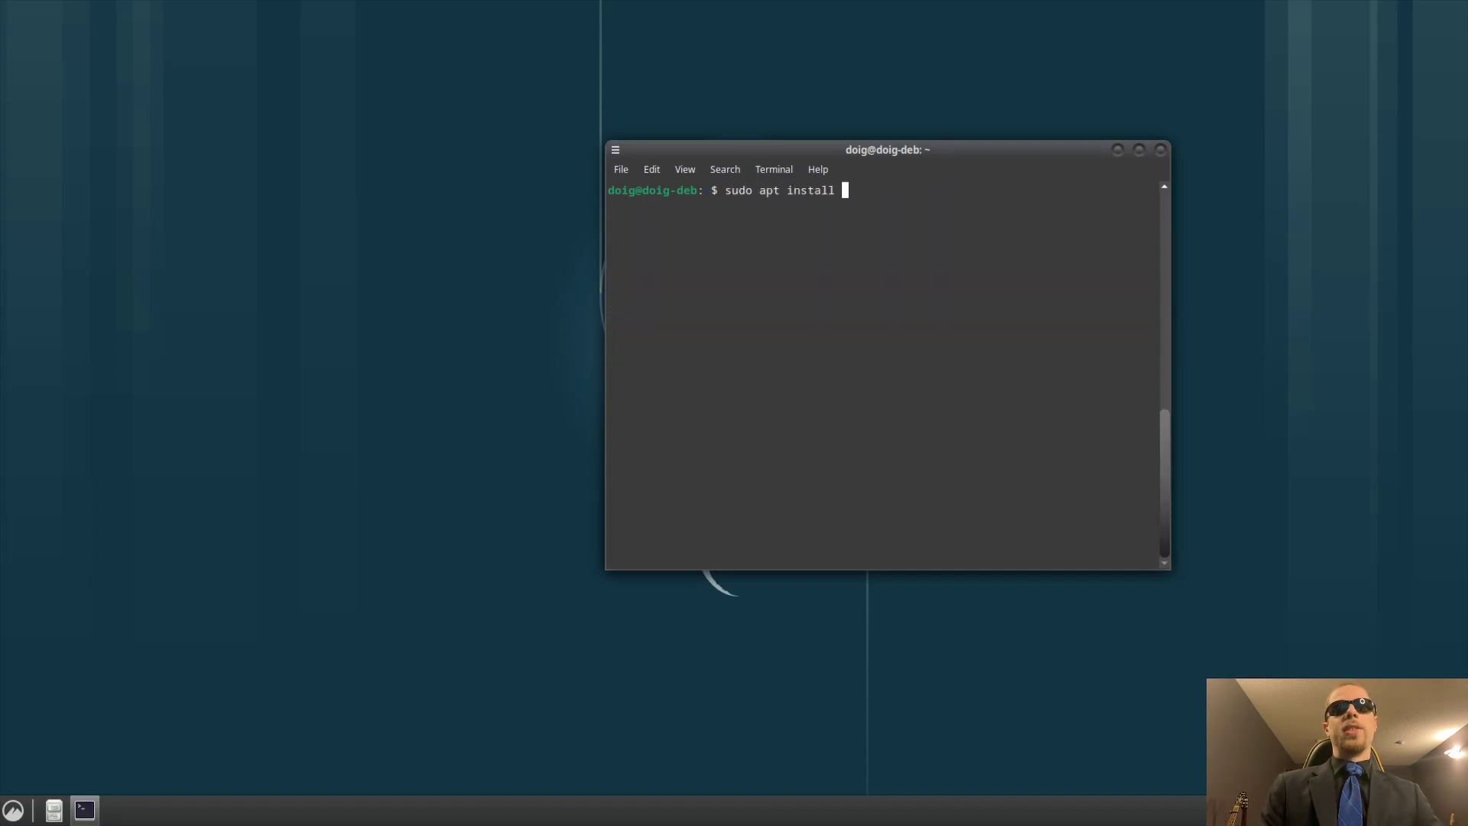
key(BackSpace)
key(BackSpace)
key(BackSpace)
key(BackSpace)
text(dia-driver)
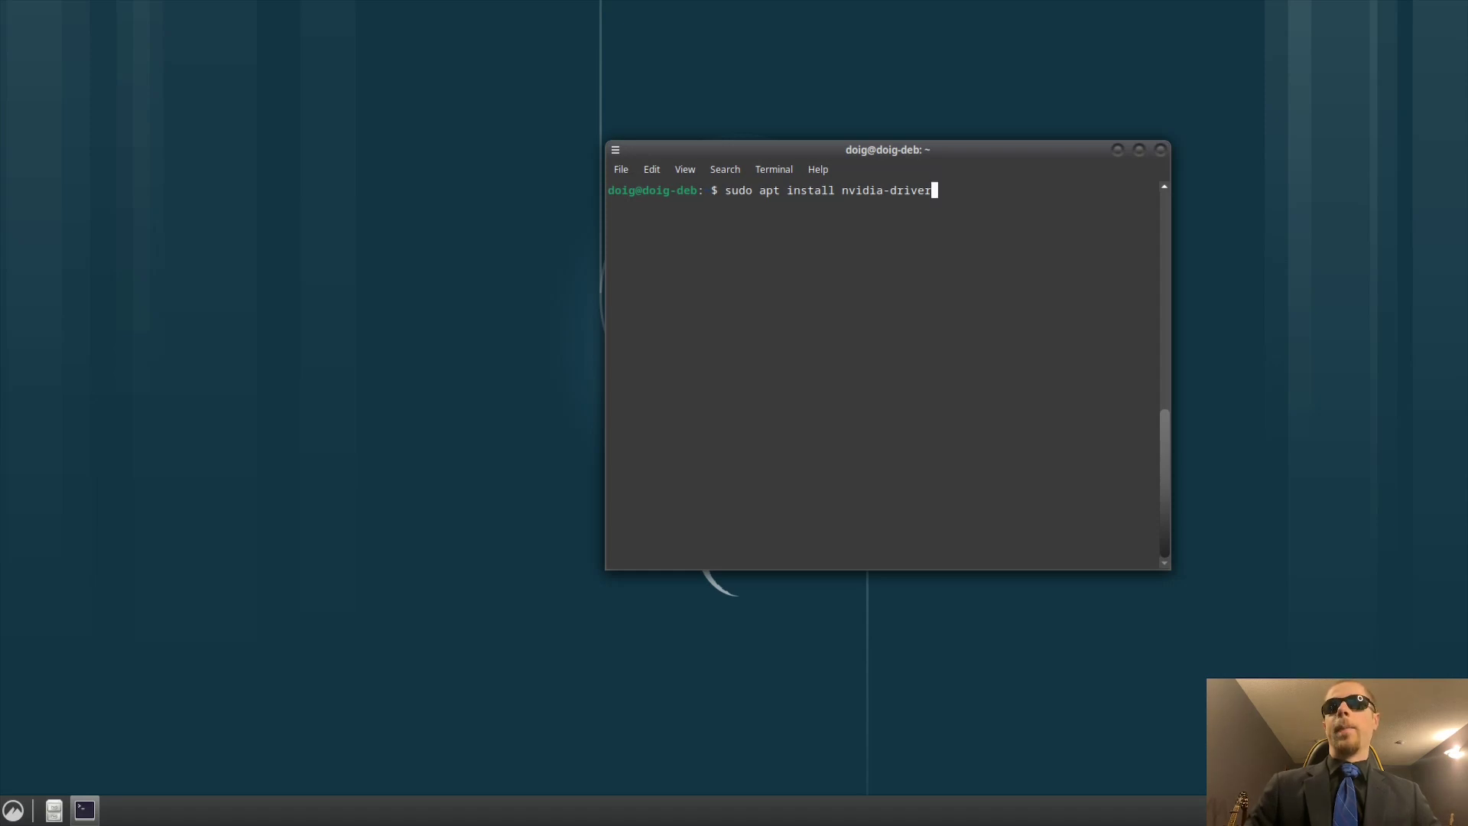
key(BackSpace)
key(BackSpace)
key(BackSpace)
key(BackSpace)
key(BackSpace)
key(BackSpace)
key(BackSpace)
key(BackSpace)
key(BackSpace)
key(BackSpace)
key(BackSpace)
key(BackSpace)
key(BackSpace)
key(BackSpace)
key(BackSpace)
key(BackSpace)
key(BackSpace)
key(BackSpace)
key(BackSpace)
key(BackSpace)
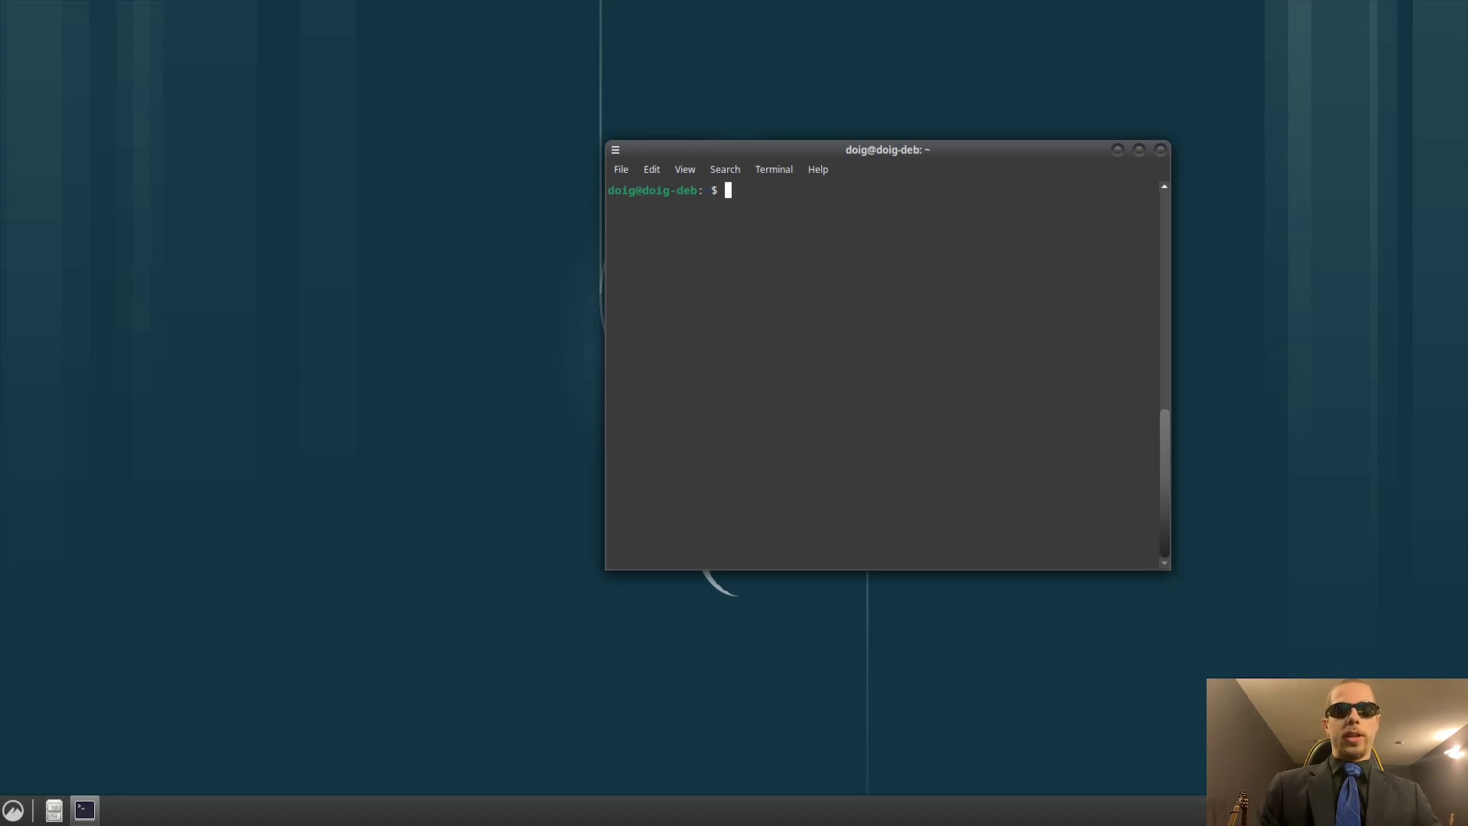
- Try opening /etc/default/grub with sudo vim, which turns out not to be installed
text(sudo nano)
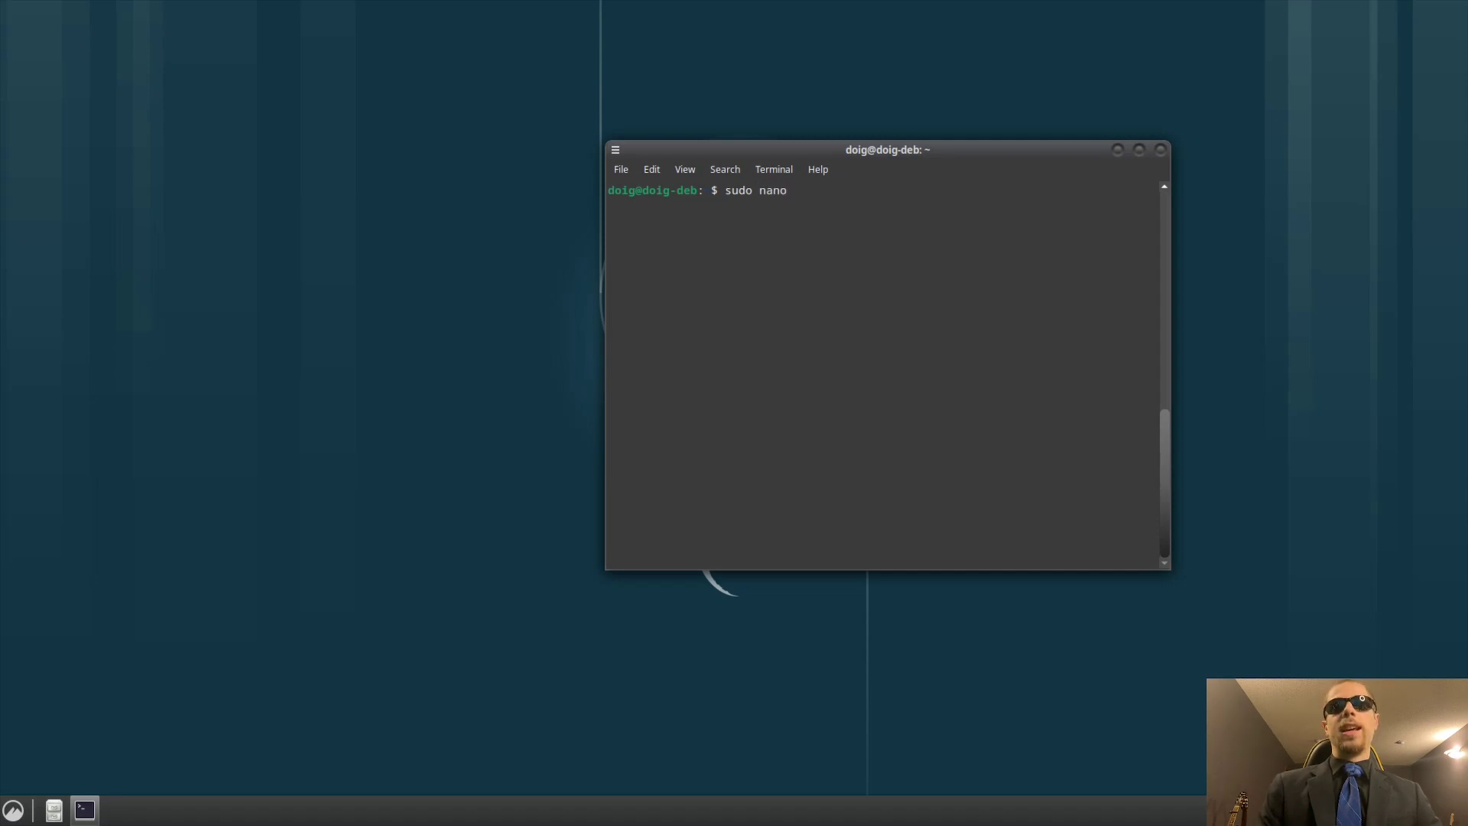
key(BackSpace)
key(BackSpace)
key(BackSpace)
key(BackSpace)
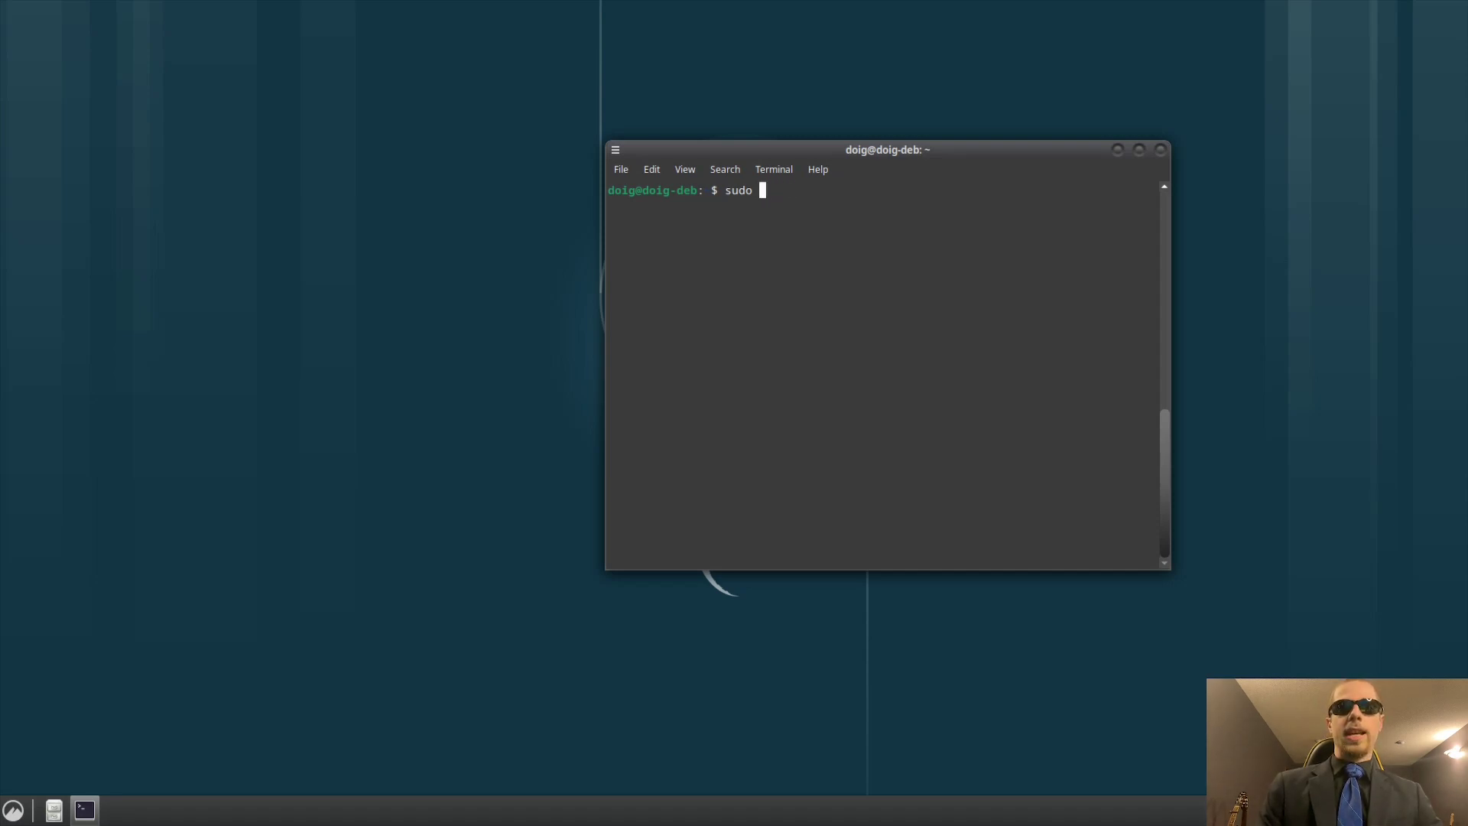
text(vim)
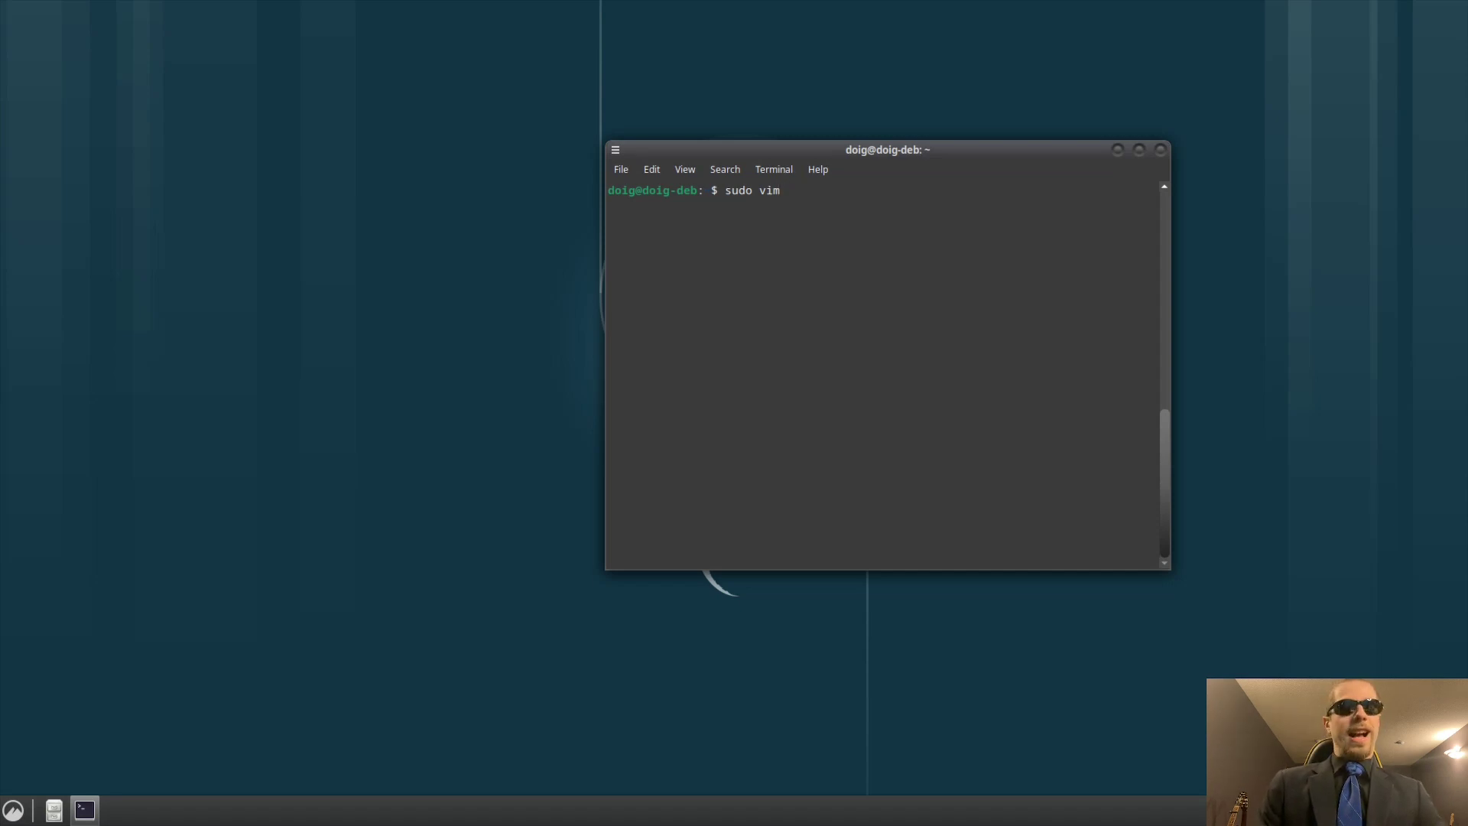
text(/)
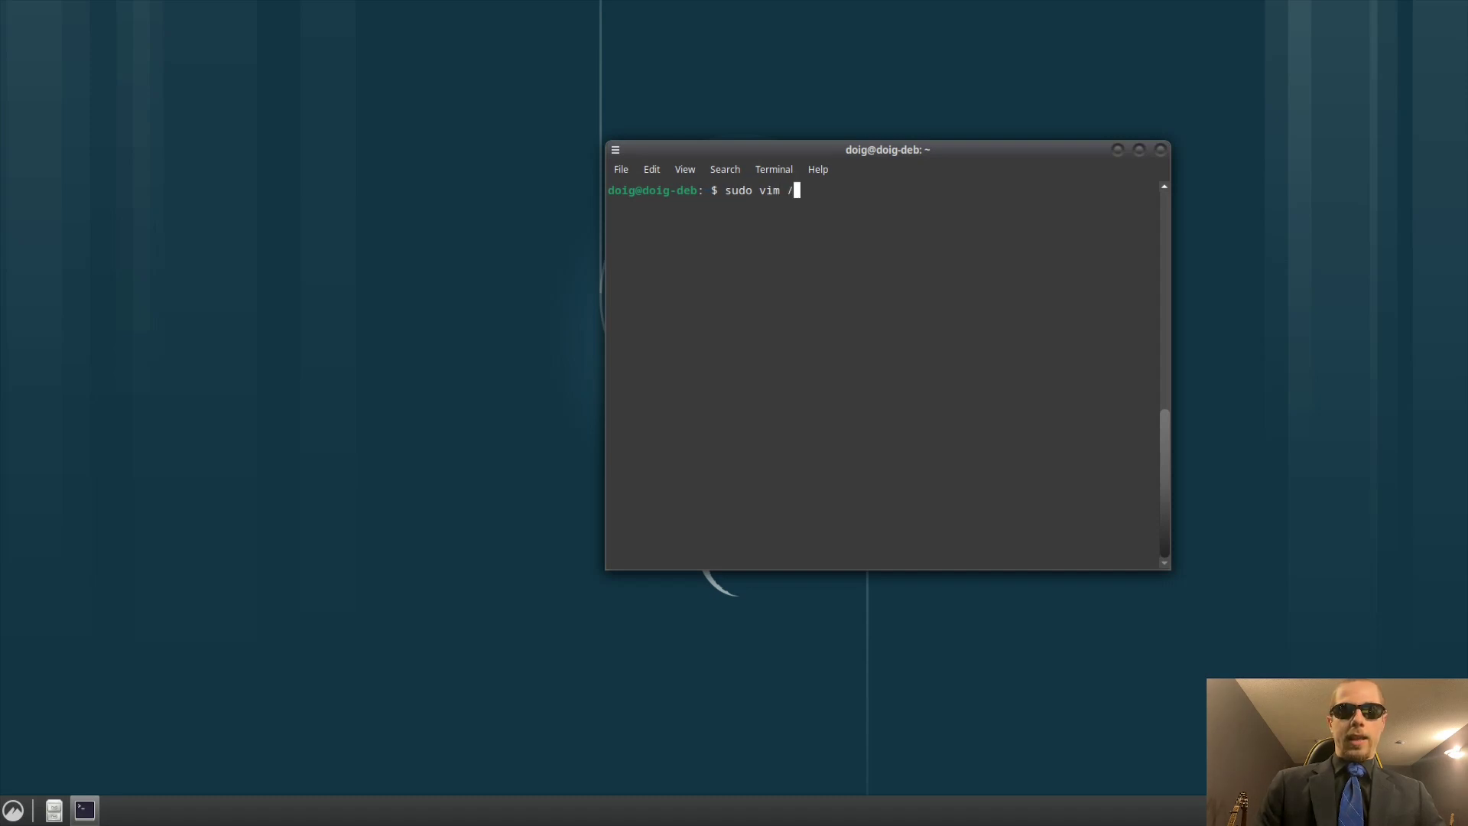
text(etc/)
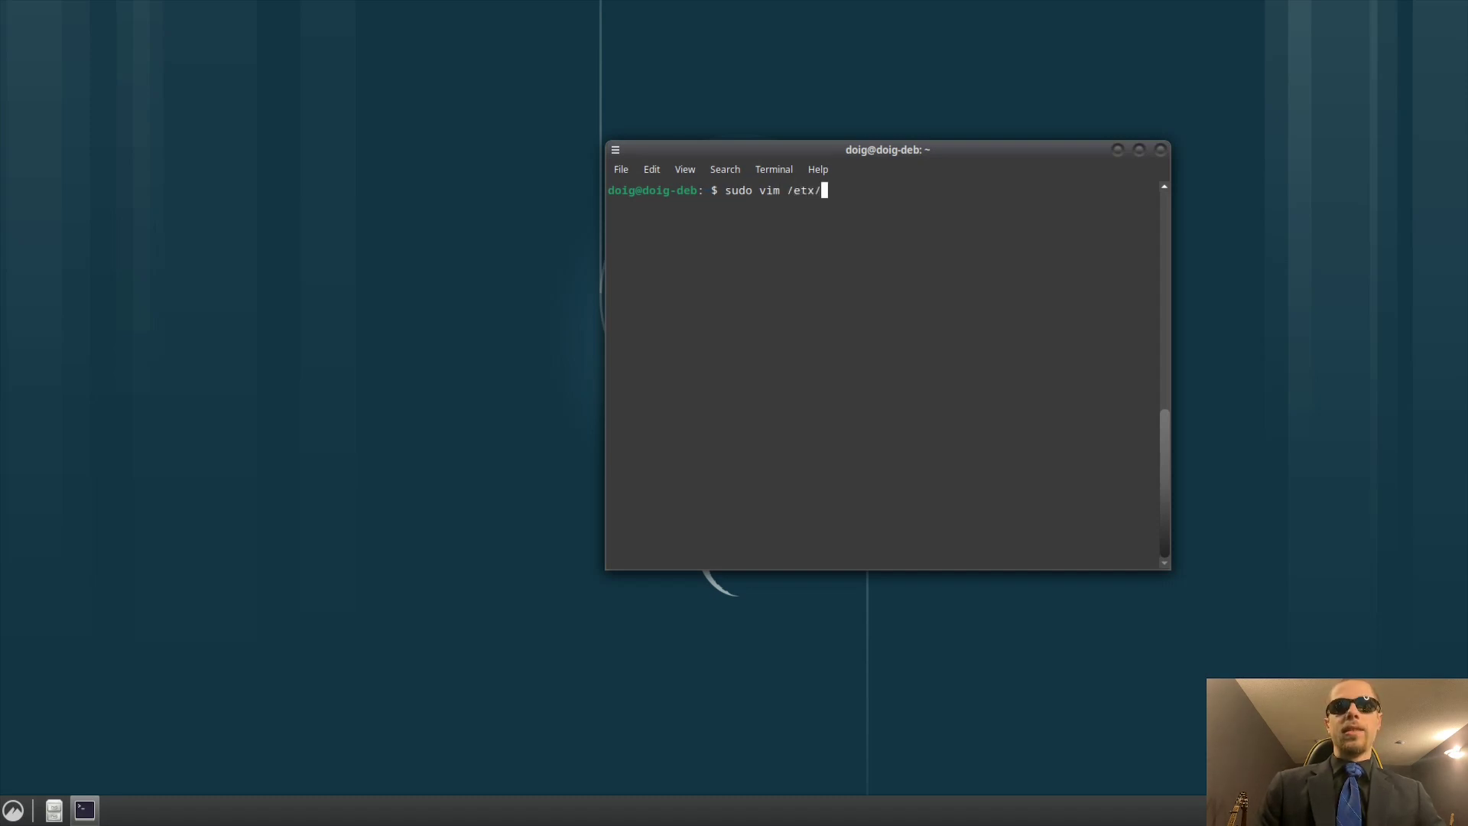
key(BackSpace)
key(BackSpace)
text(c/default/fr)
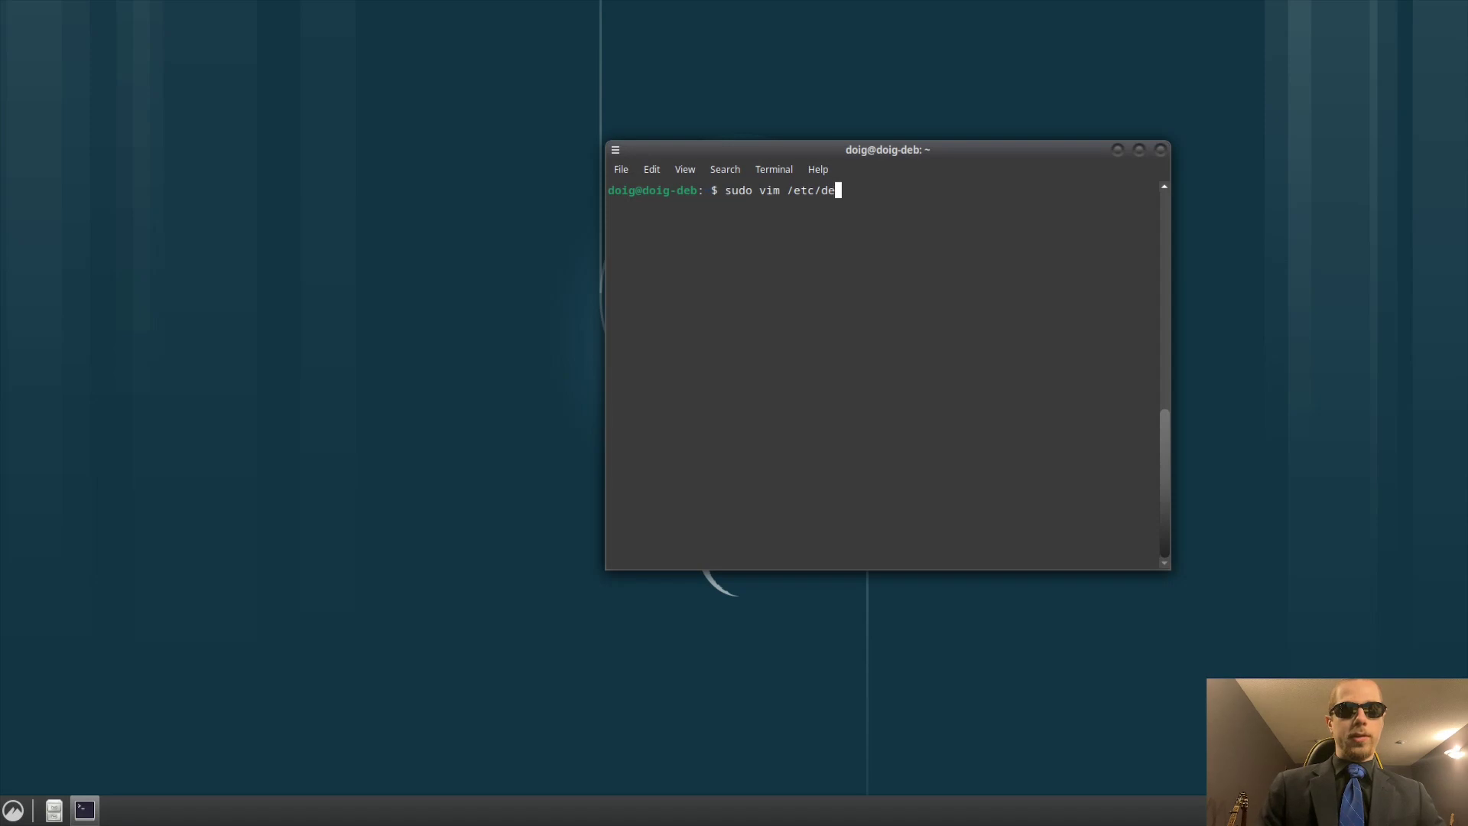
key(BackSpace)
key(BackSpace)
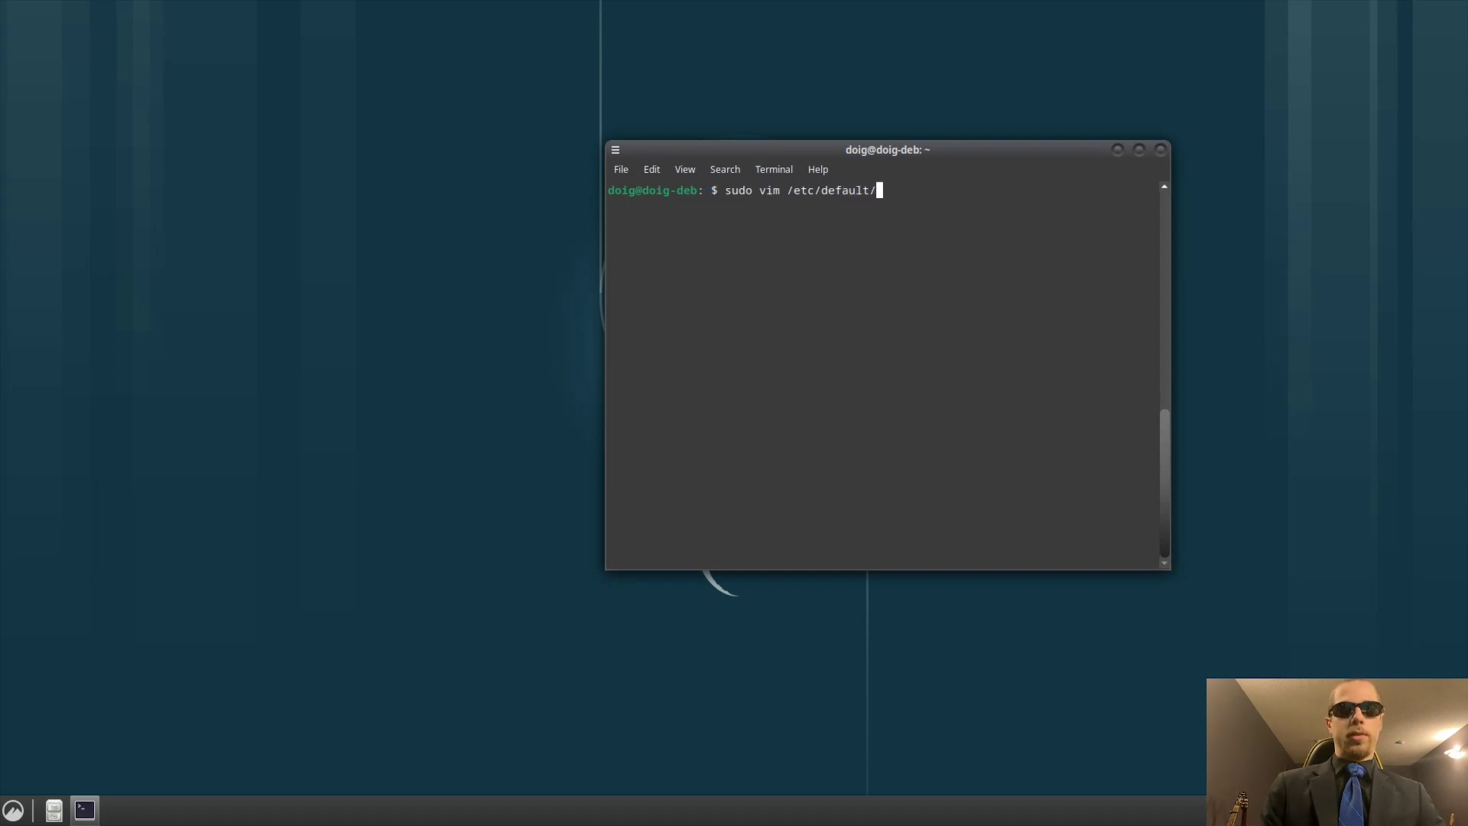
text(grub)
key(Return)
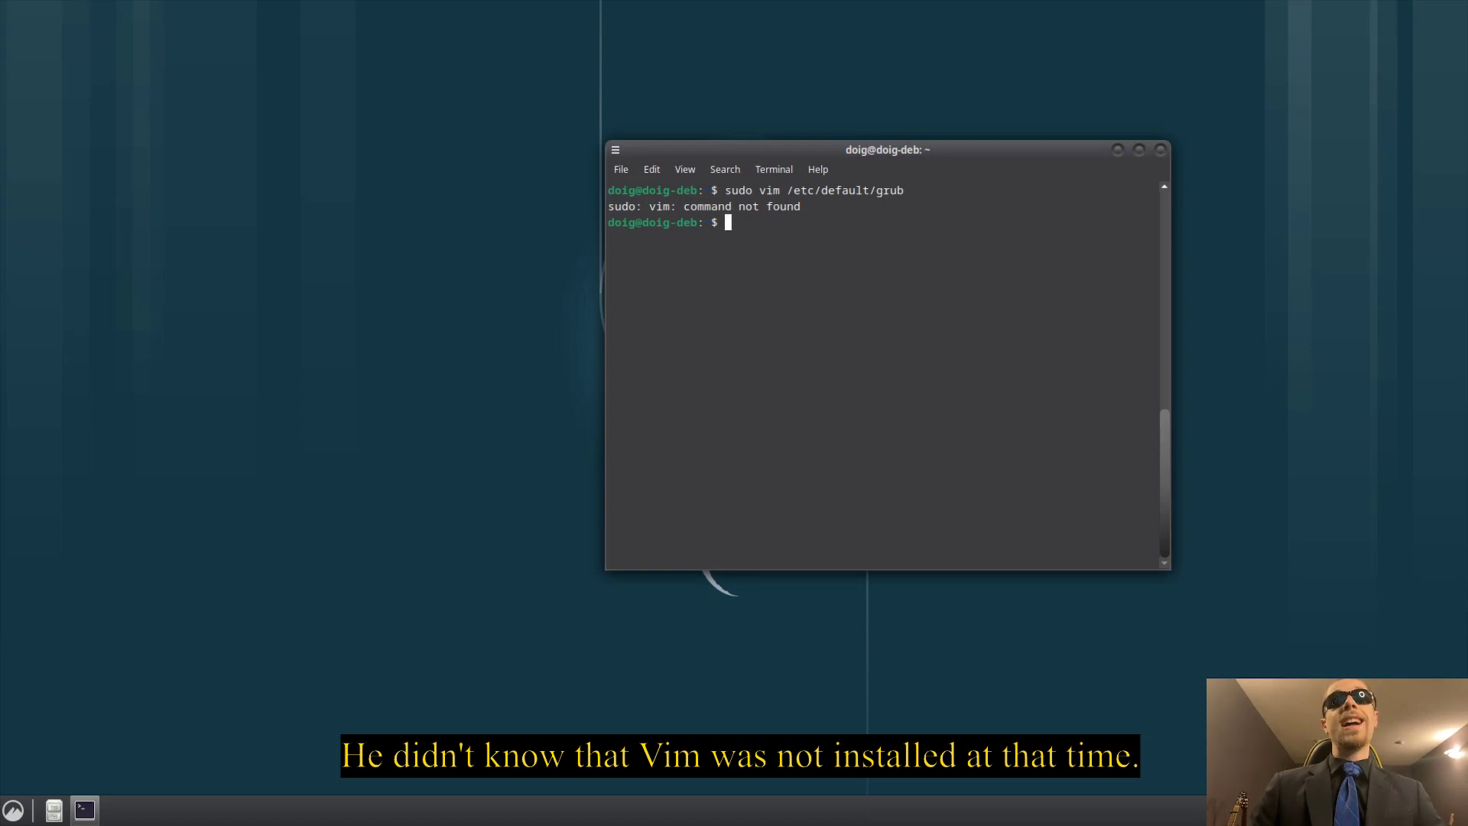
- Rerun the recalled command with nano to open /etc/default/grub for editing
key(Up)
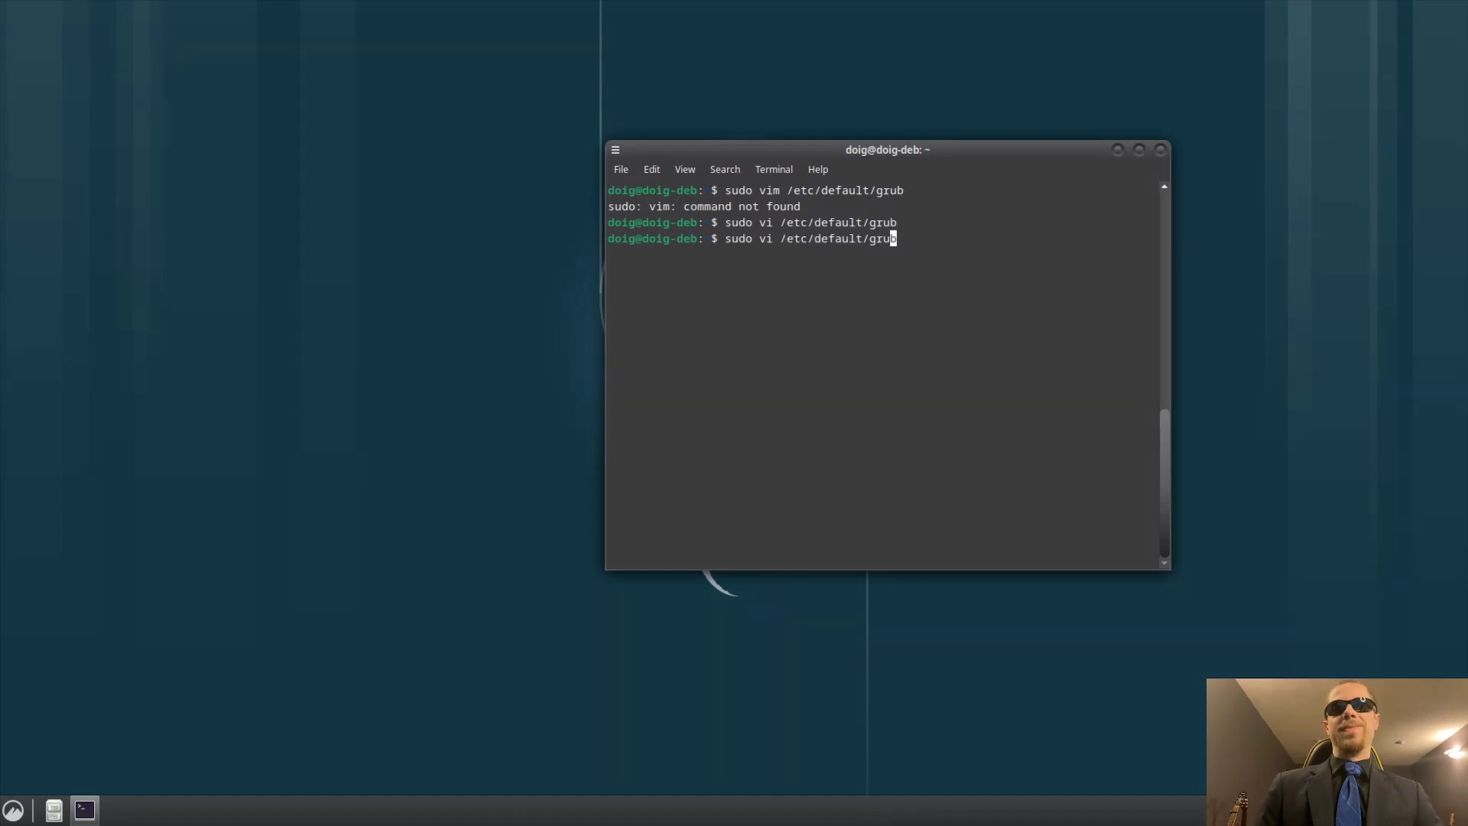
key(Left)
key(Left)
key(Left)
key(Left)
key(Left)
key(Left)
key(Left)
key(Left)
key(Left)
key(Left)
key(Left)
key(Left)
key(Left)
key(Left)
key(Left)
key(Left)
key(Left)
key(Left)
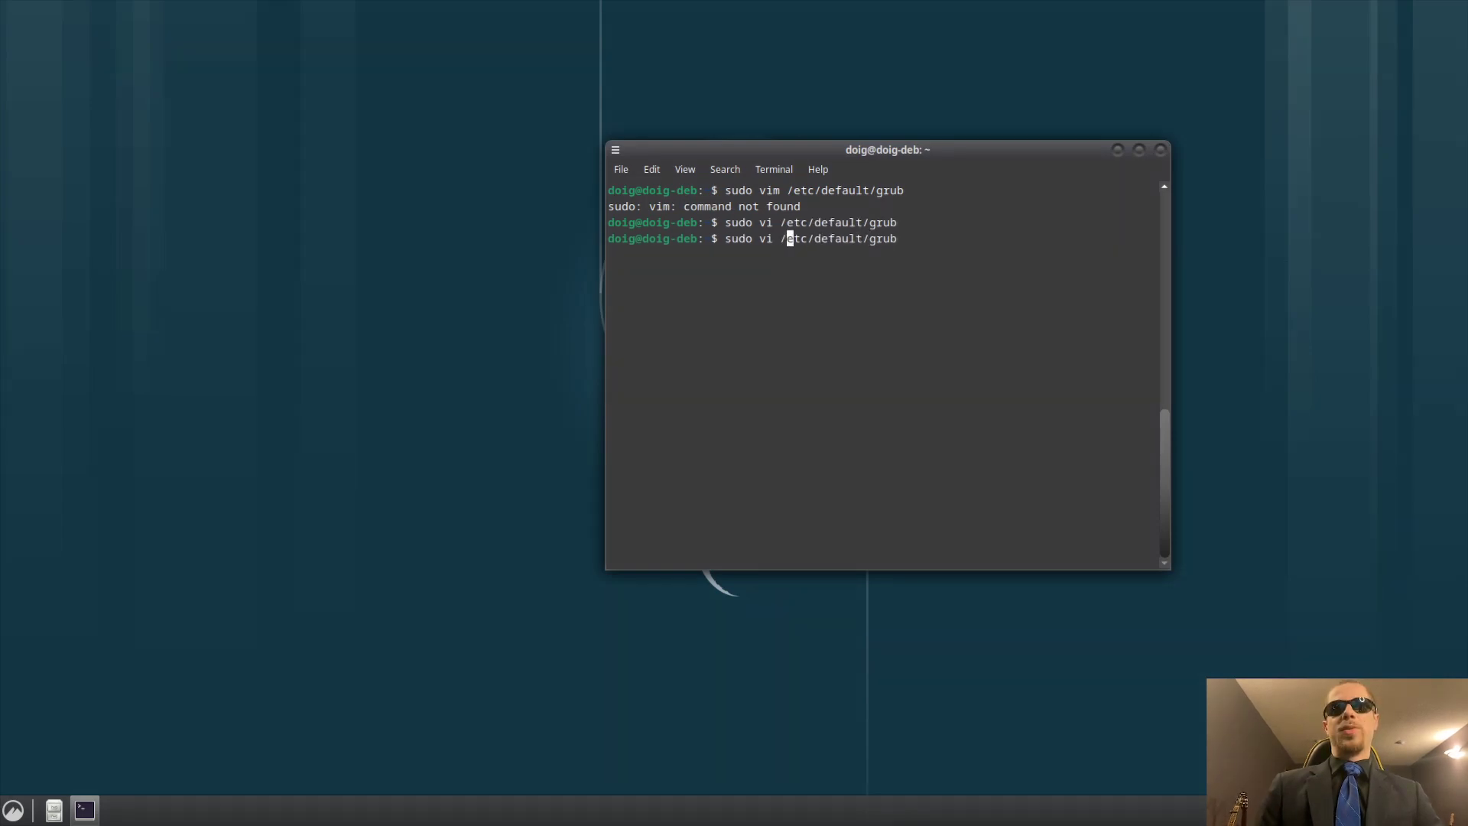
key(BackSpace)
key(BackSpace)
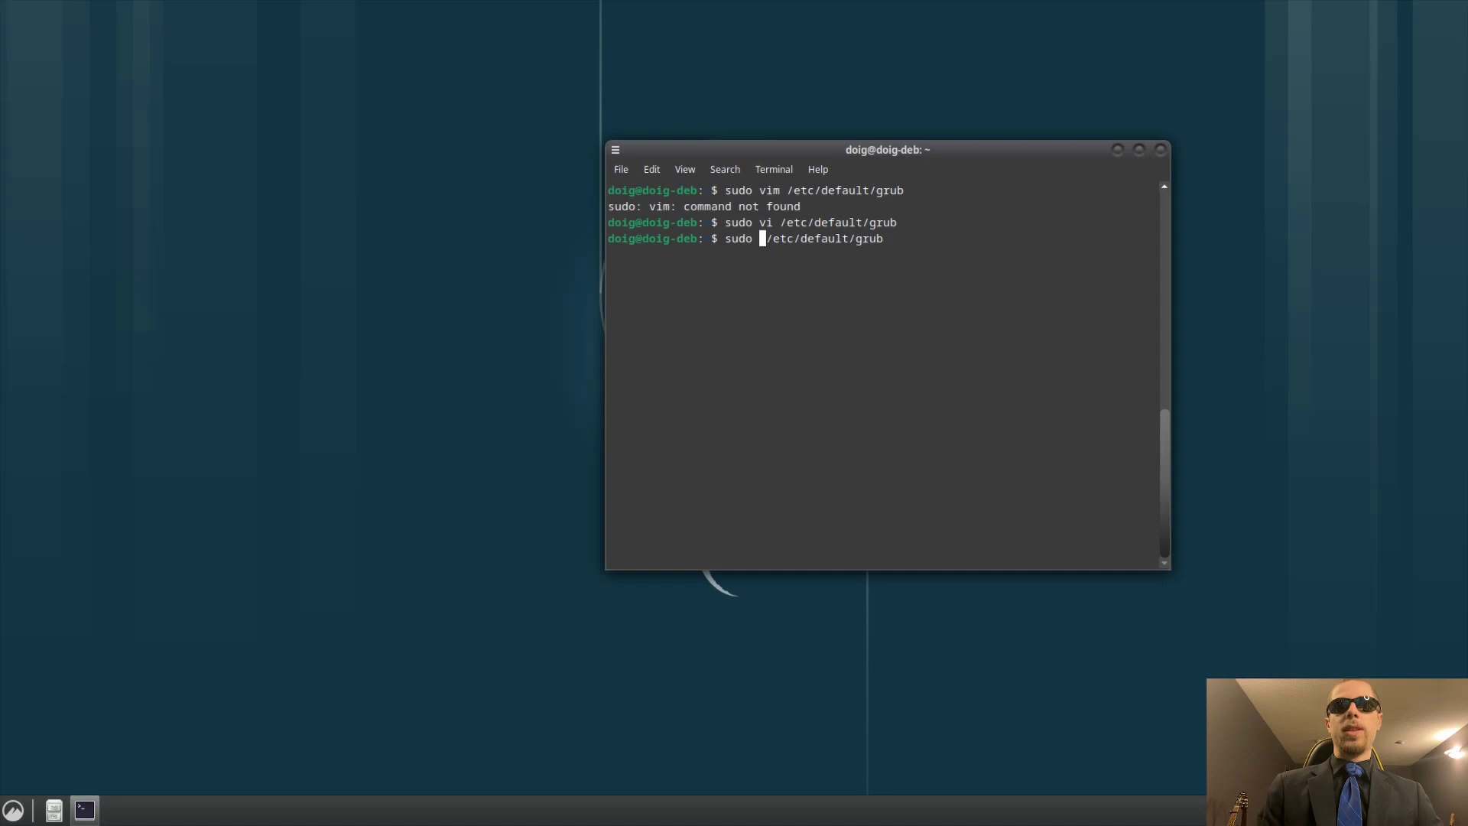
text(nano)
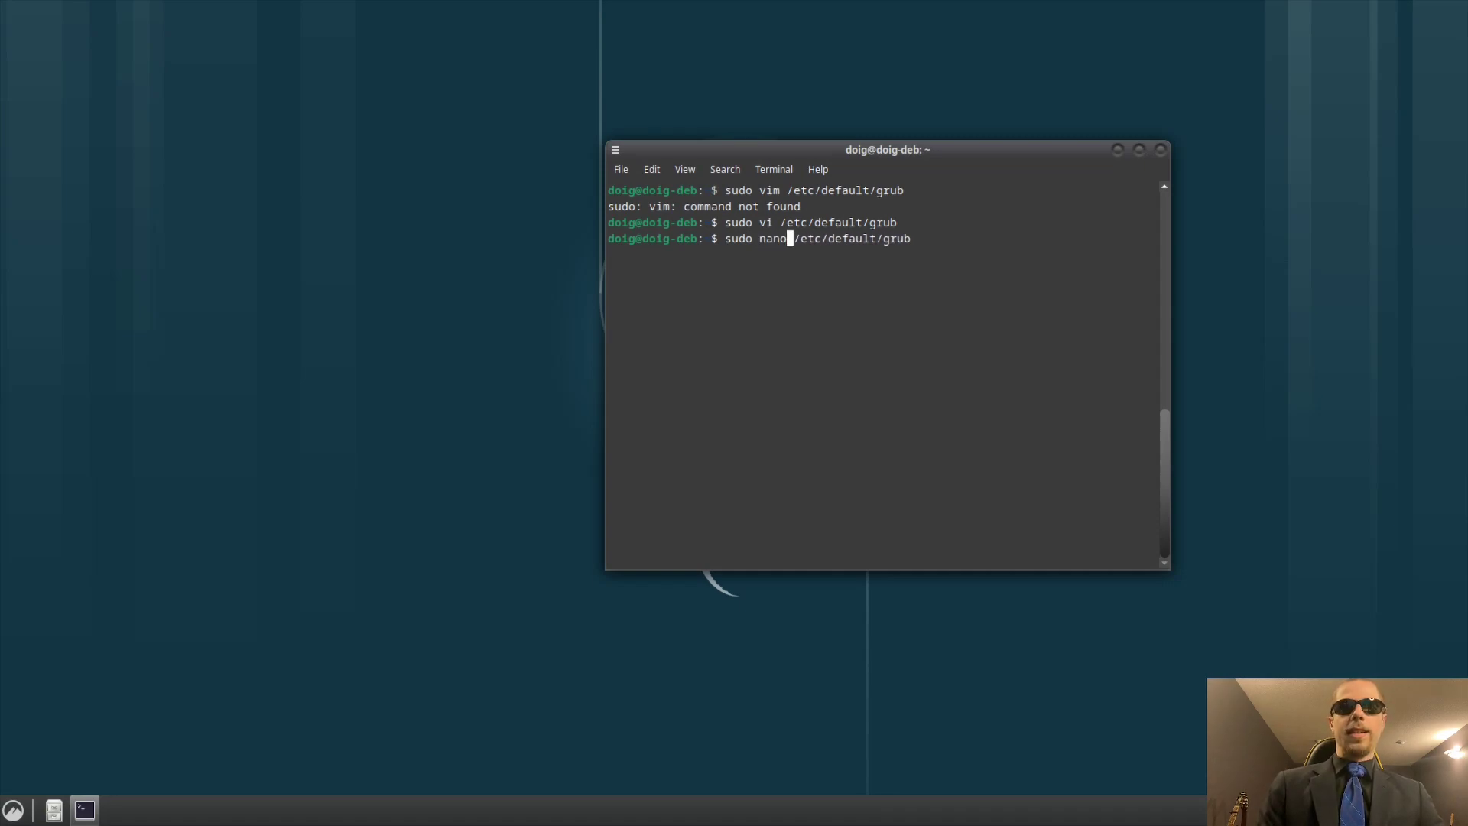
key(Return)
key(Right)
key(Right)
key(Right)
key(Right)
key(Right)
key(Right)
key(Right)
key(Right)
key(Right)
key(Right)
key(Right)
key(Right)
key(Right)
key(Right)
key(Right)
key(Right)
key(Right)
key(Right)
key(Right)
key(Right)
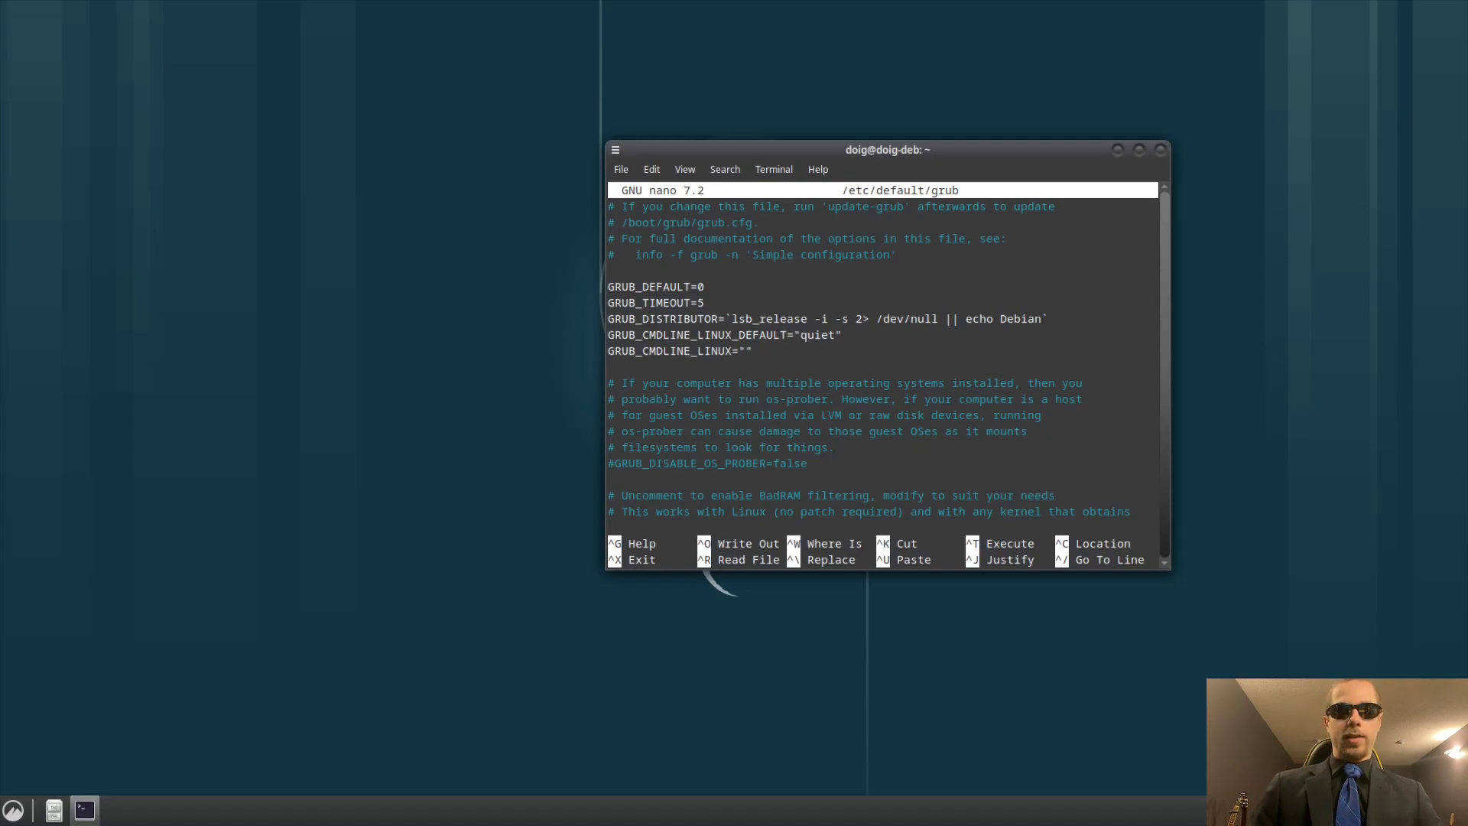
- Change GRUB_CMDLINE_LINUX_DEFAULT to 'rhgb quiet nvidia-drm.modeset=1 mitigations=off'
text(rhgb)
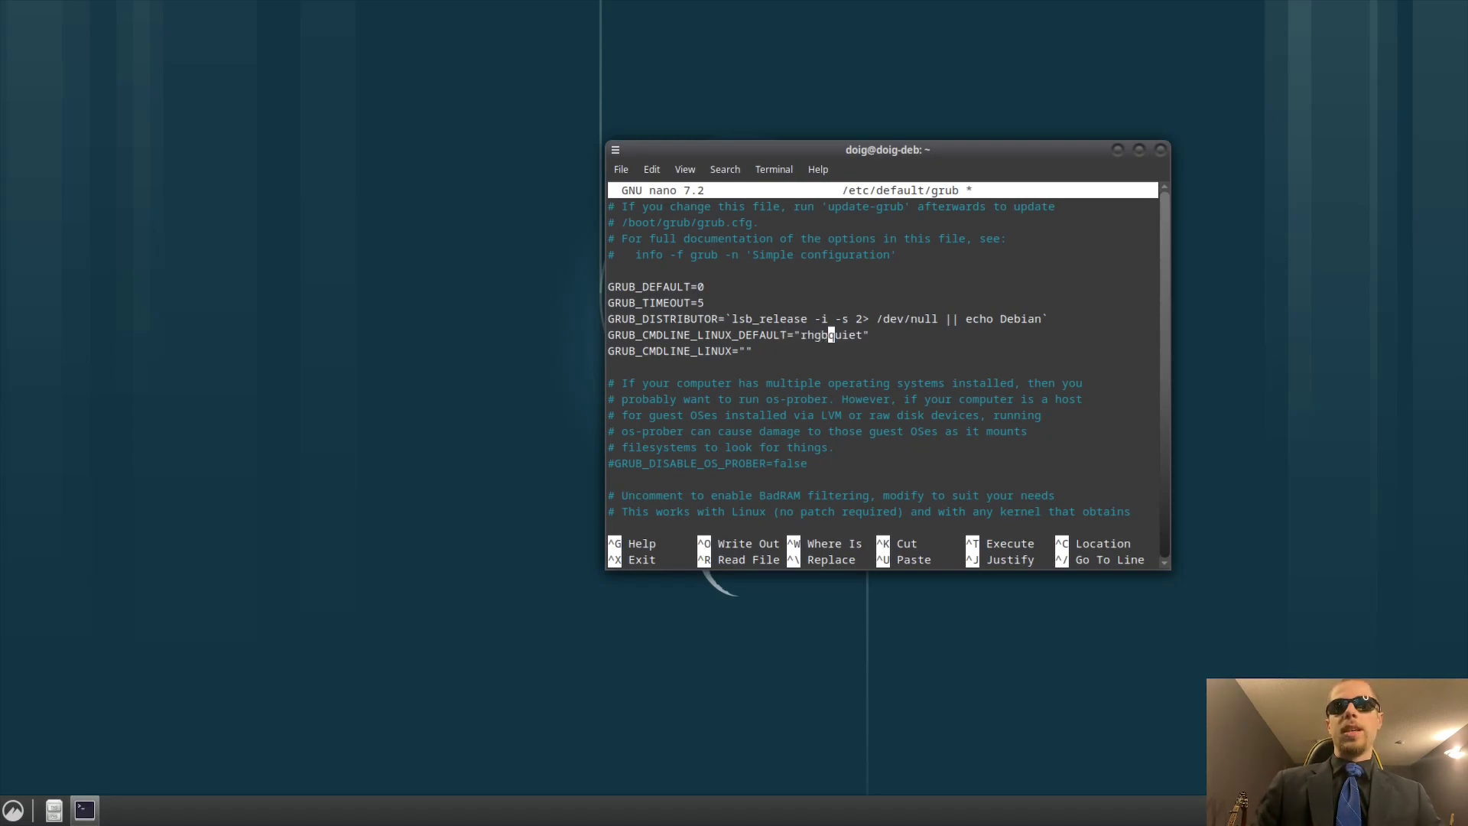
key(Right)
key(Right)
key(Right)
key(Right)
key(Right)
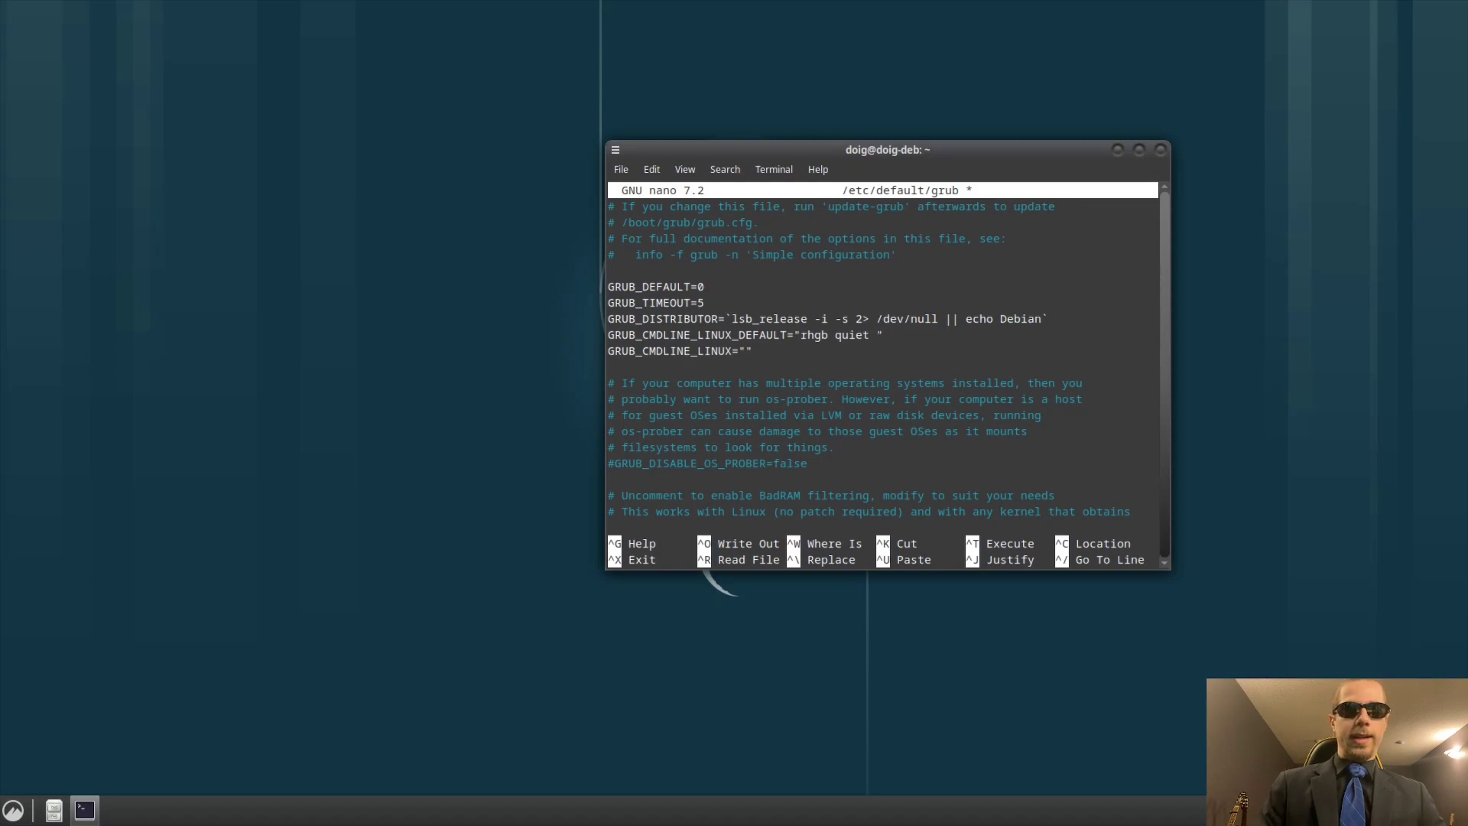
text(nvidia)
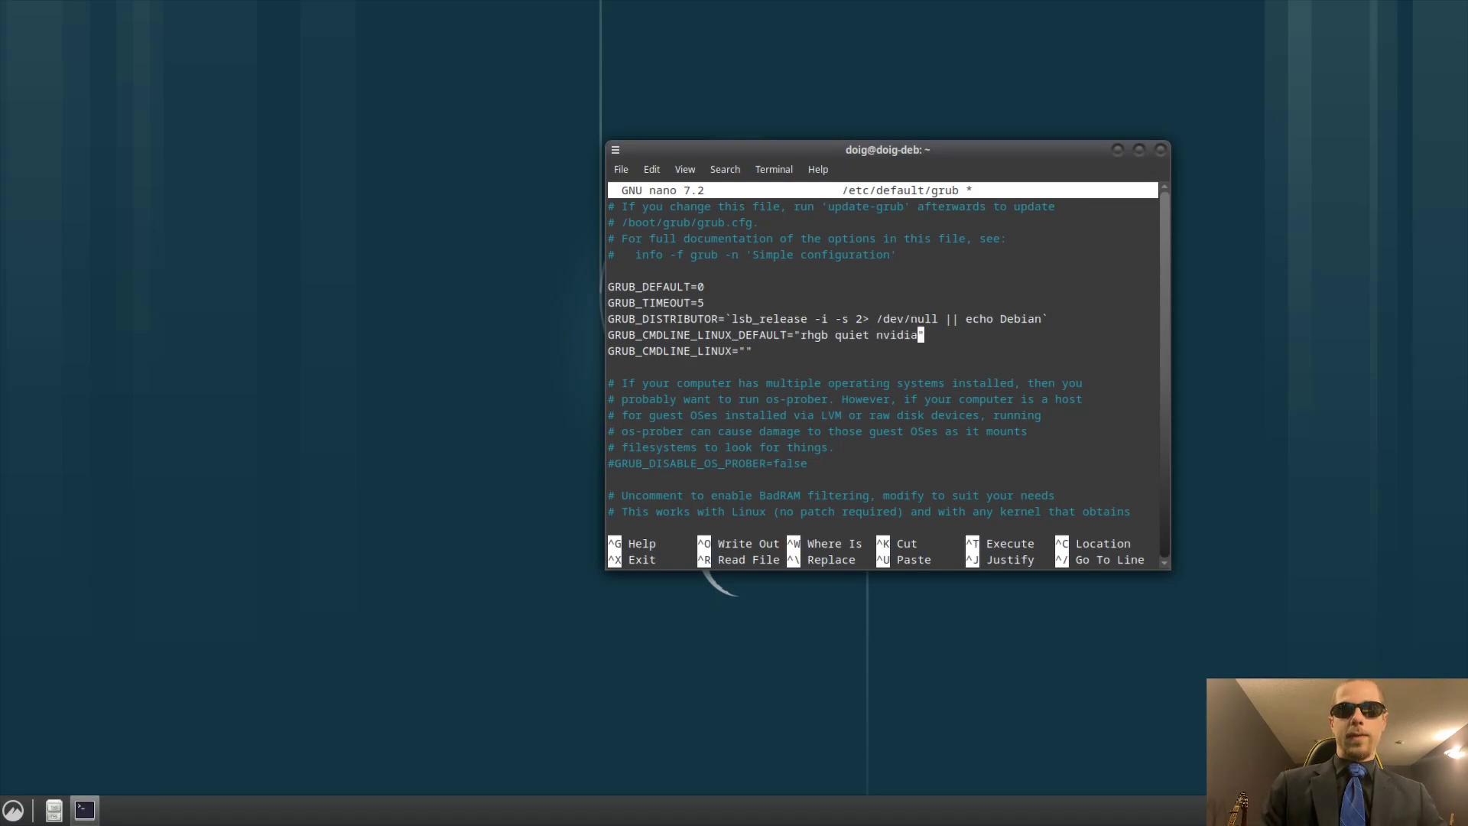
text(-drm)
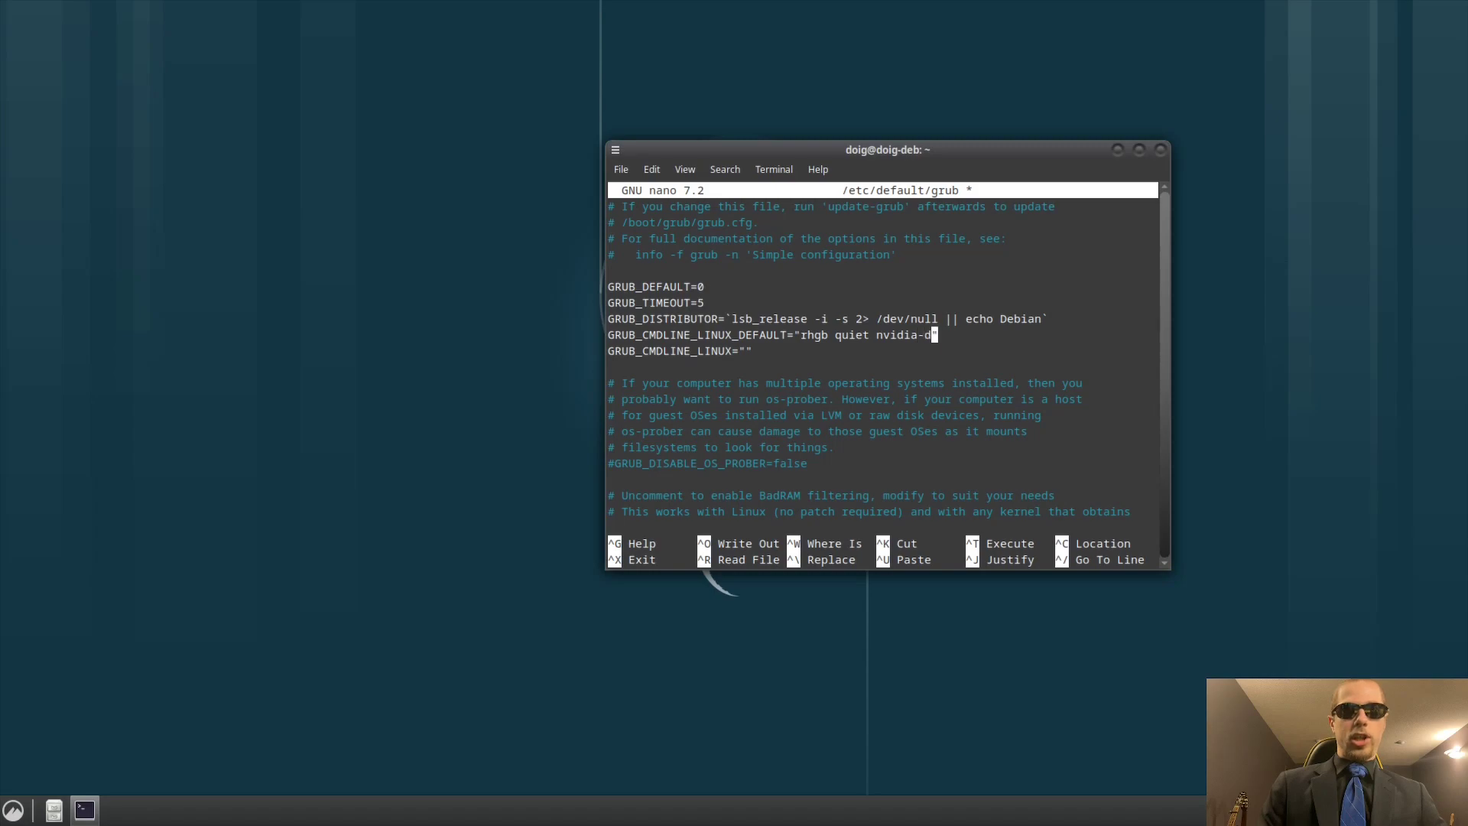
text(.modeset)
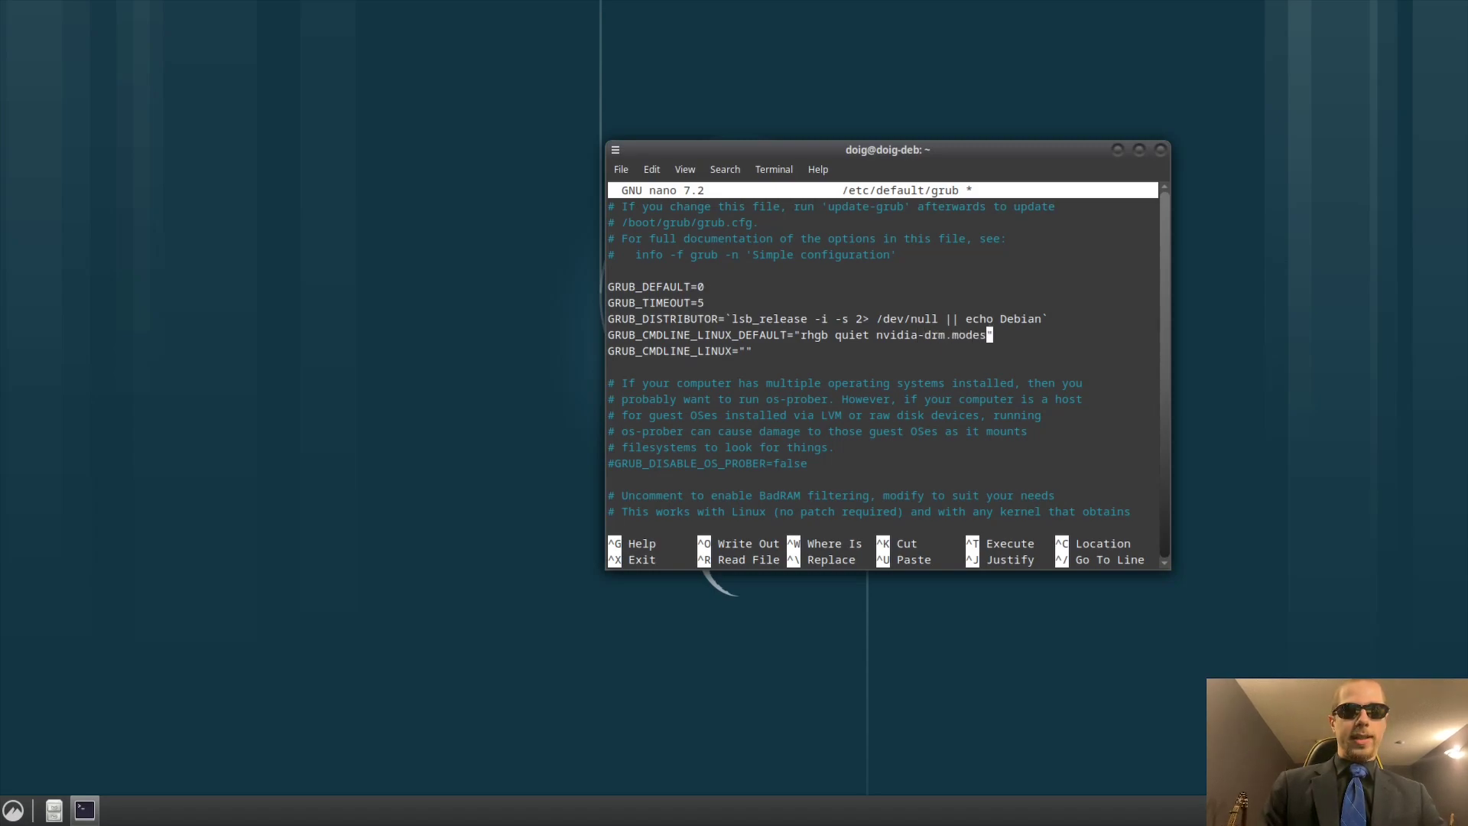
text(=1)
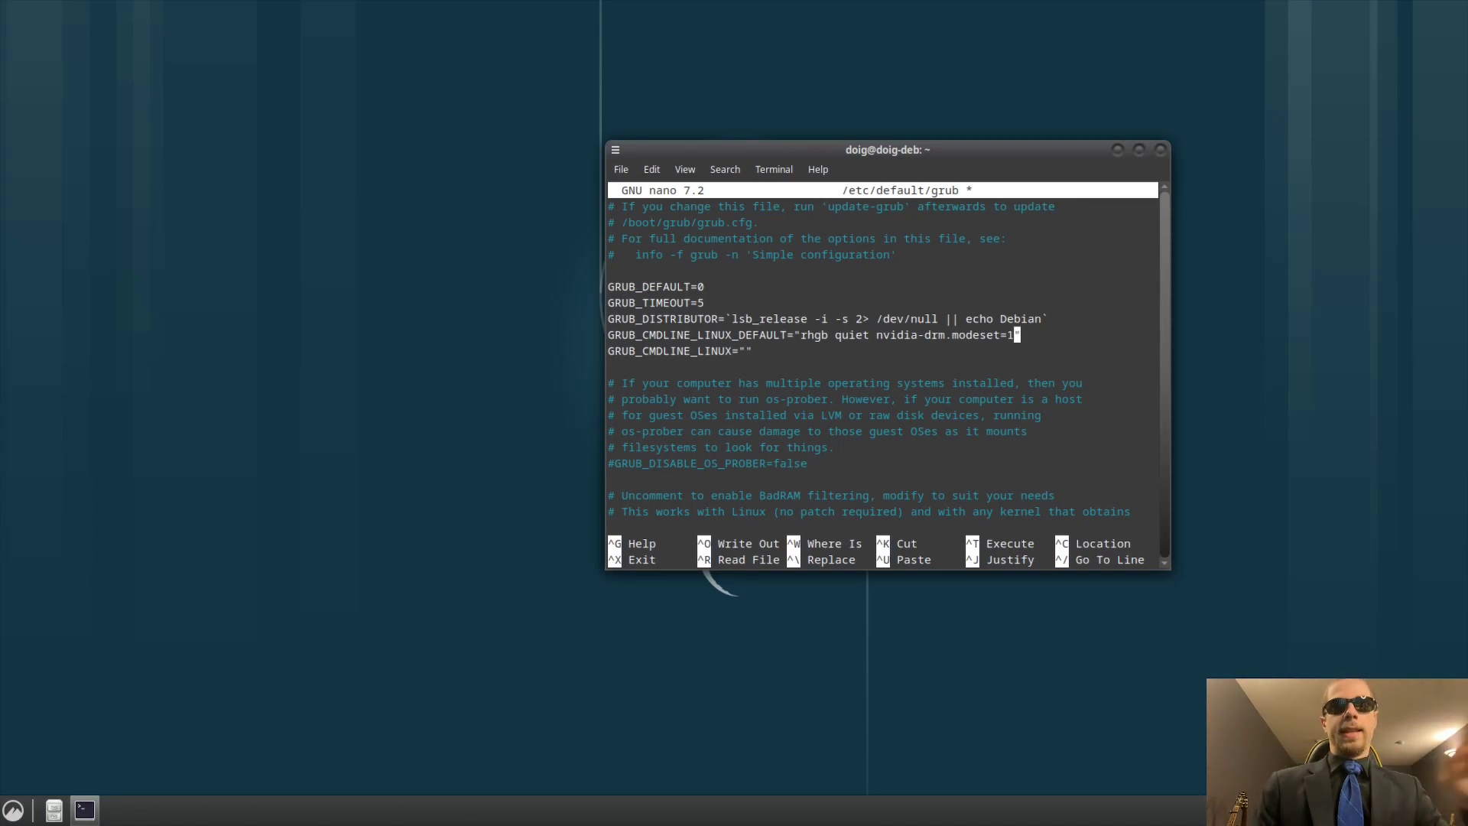
text(mitigations)
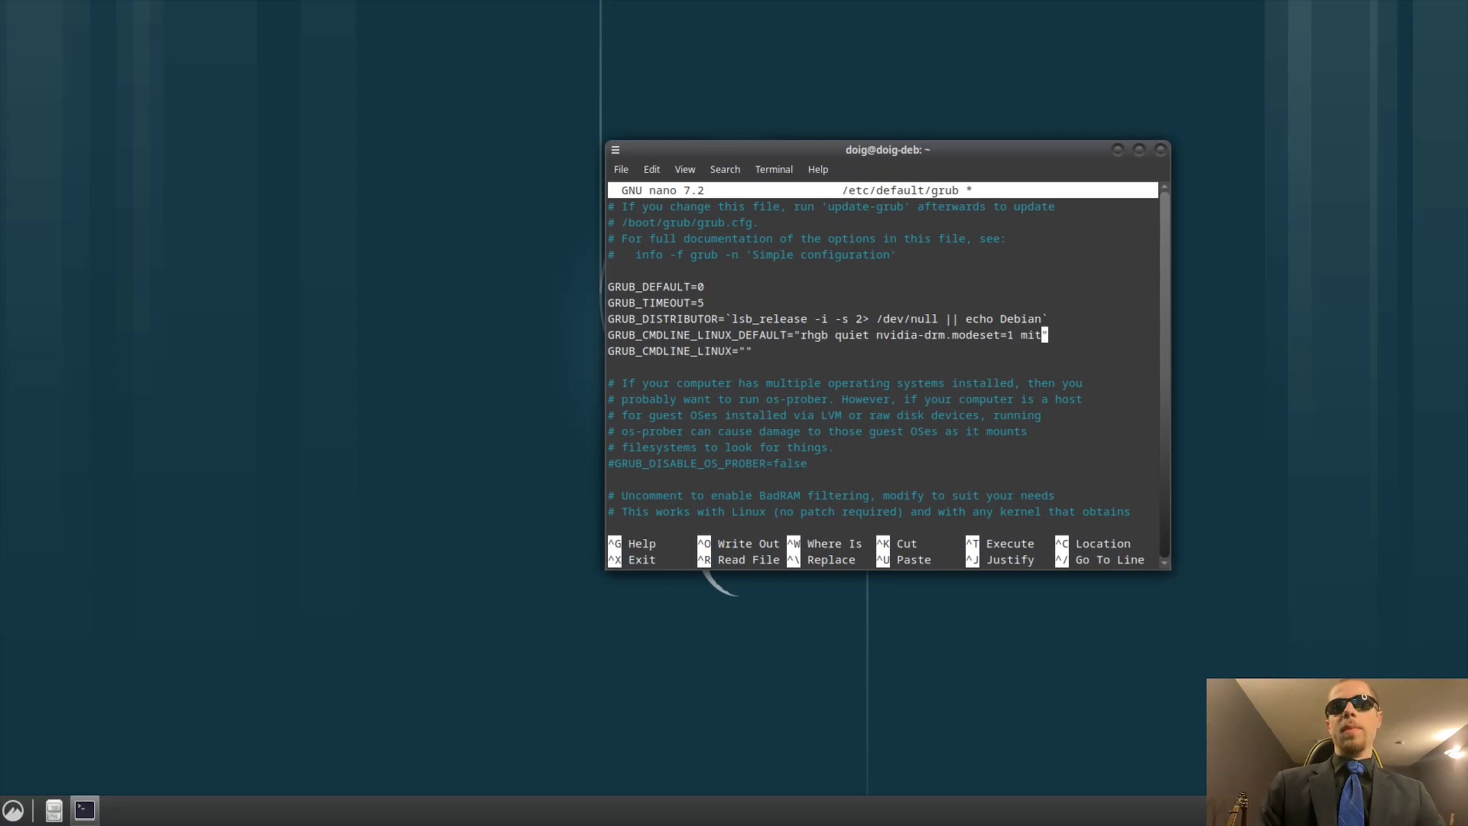
text(=)
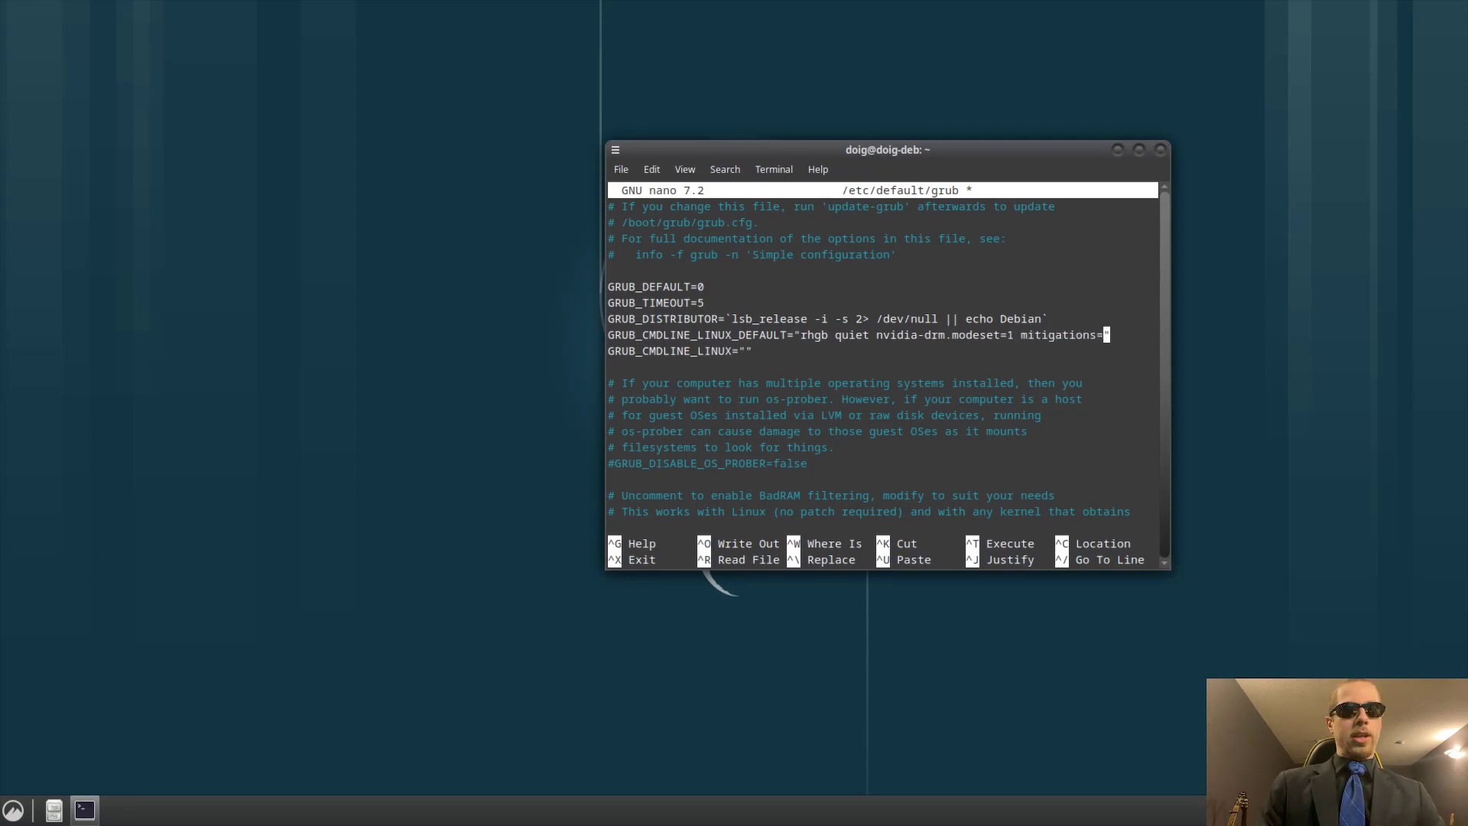
text(off)
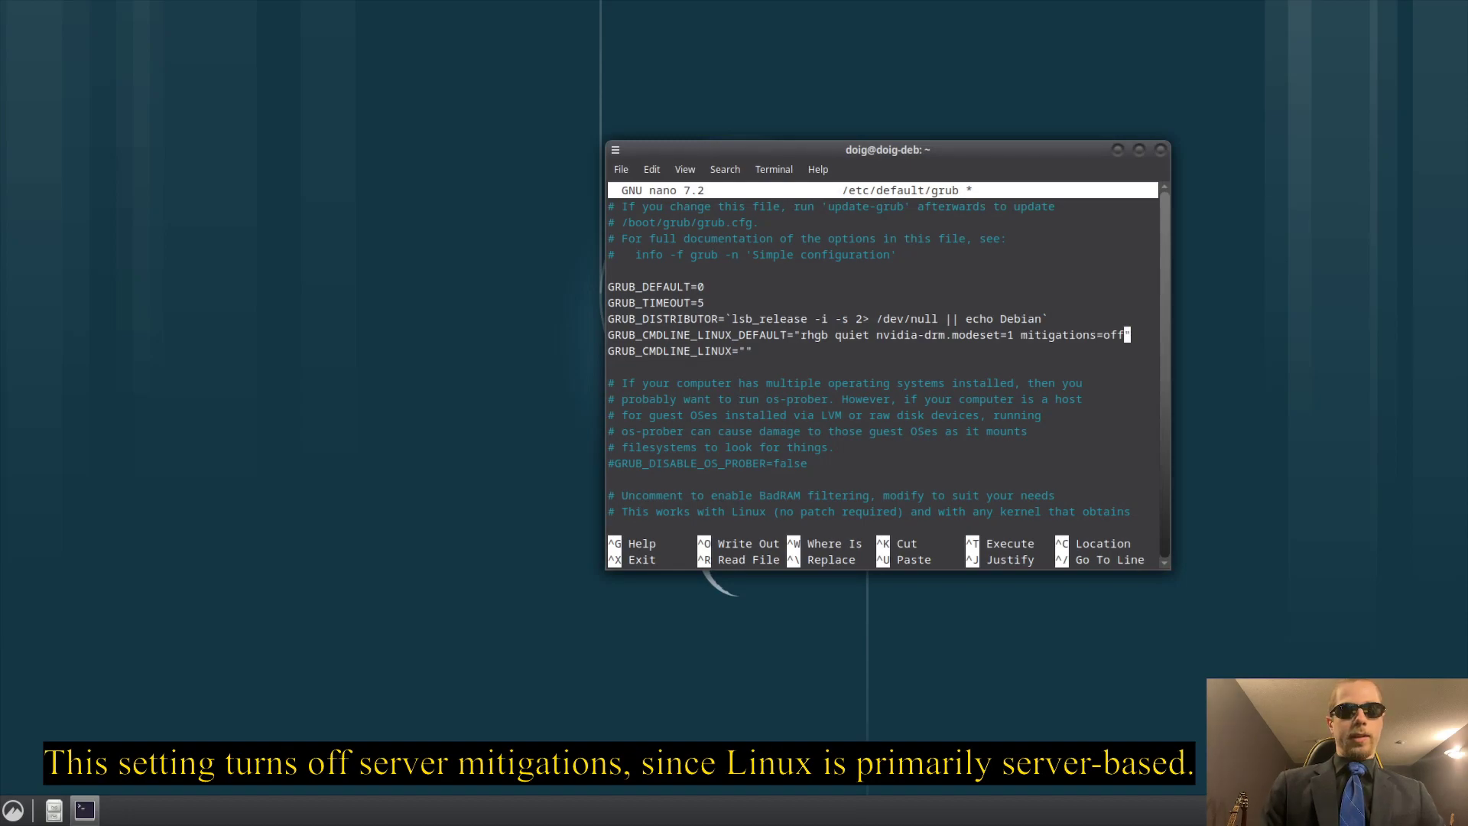
- Save /etc/default/grub and exit nano
key(ctrl+o)
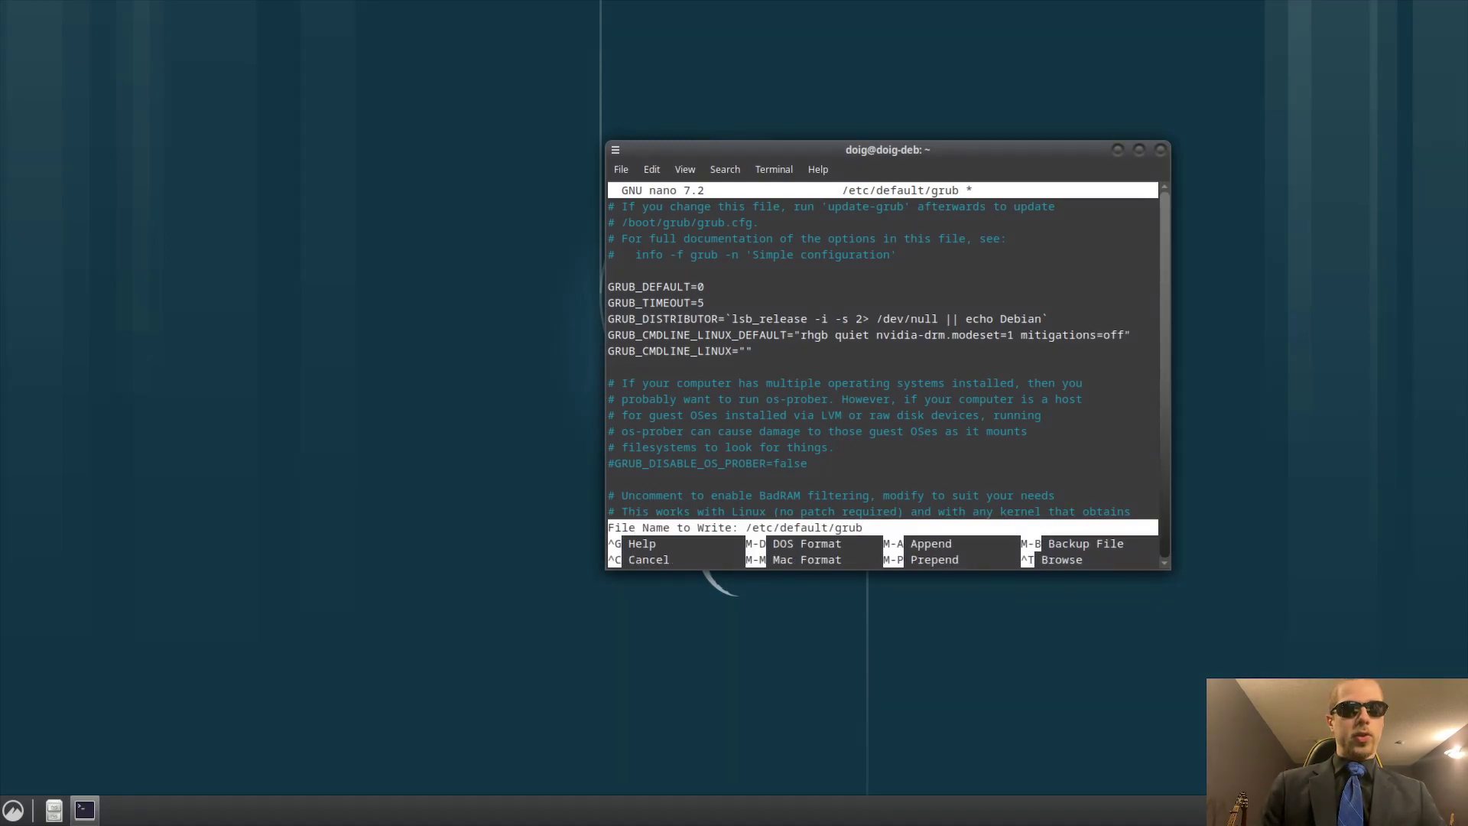
key(Return)
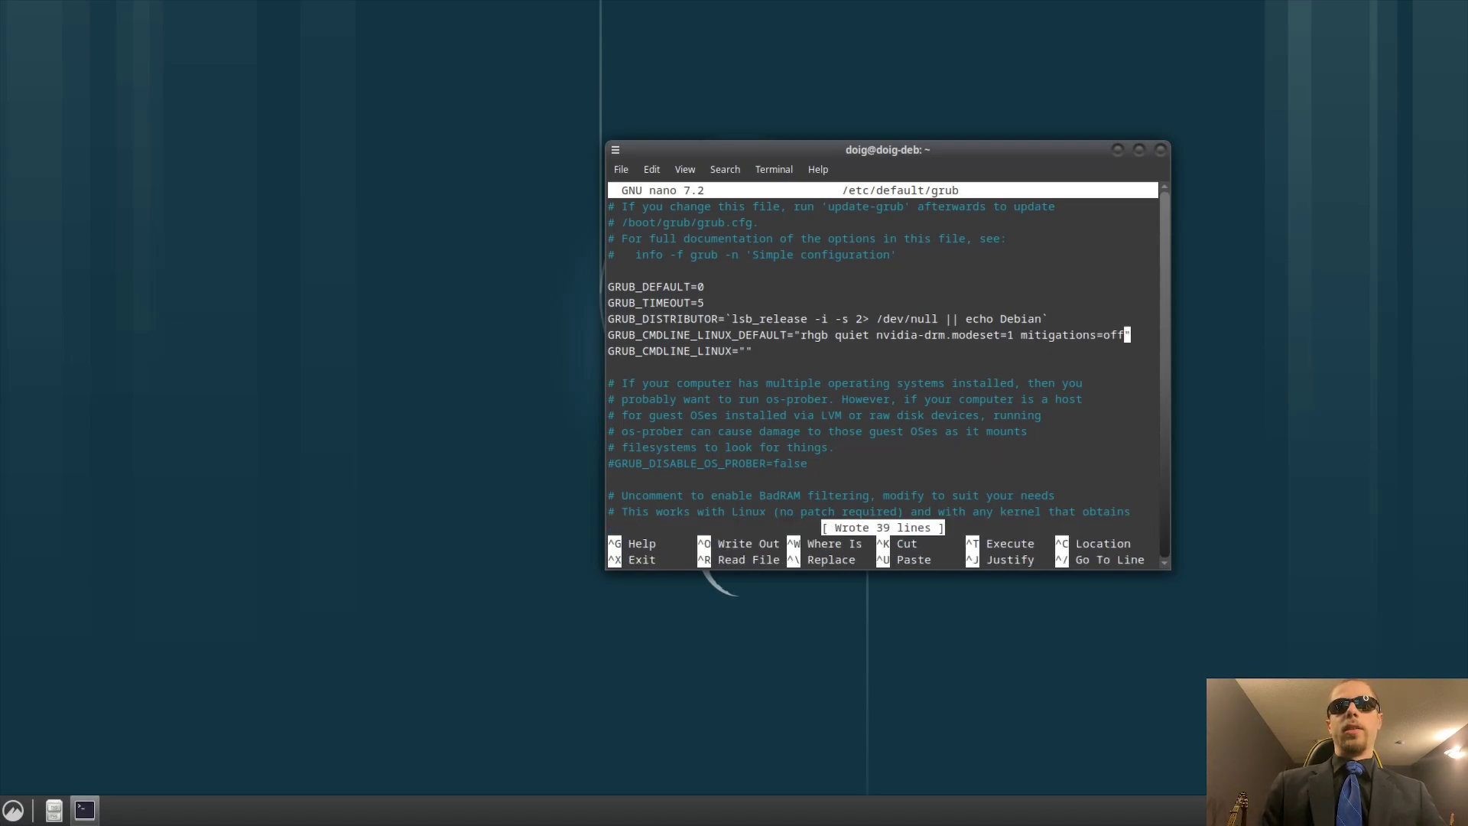
key(ctrl+x)
- Run sudo update-grub to rebuild the boot configuration, then clear the screen
text(sudo update-)
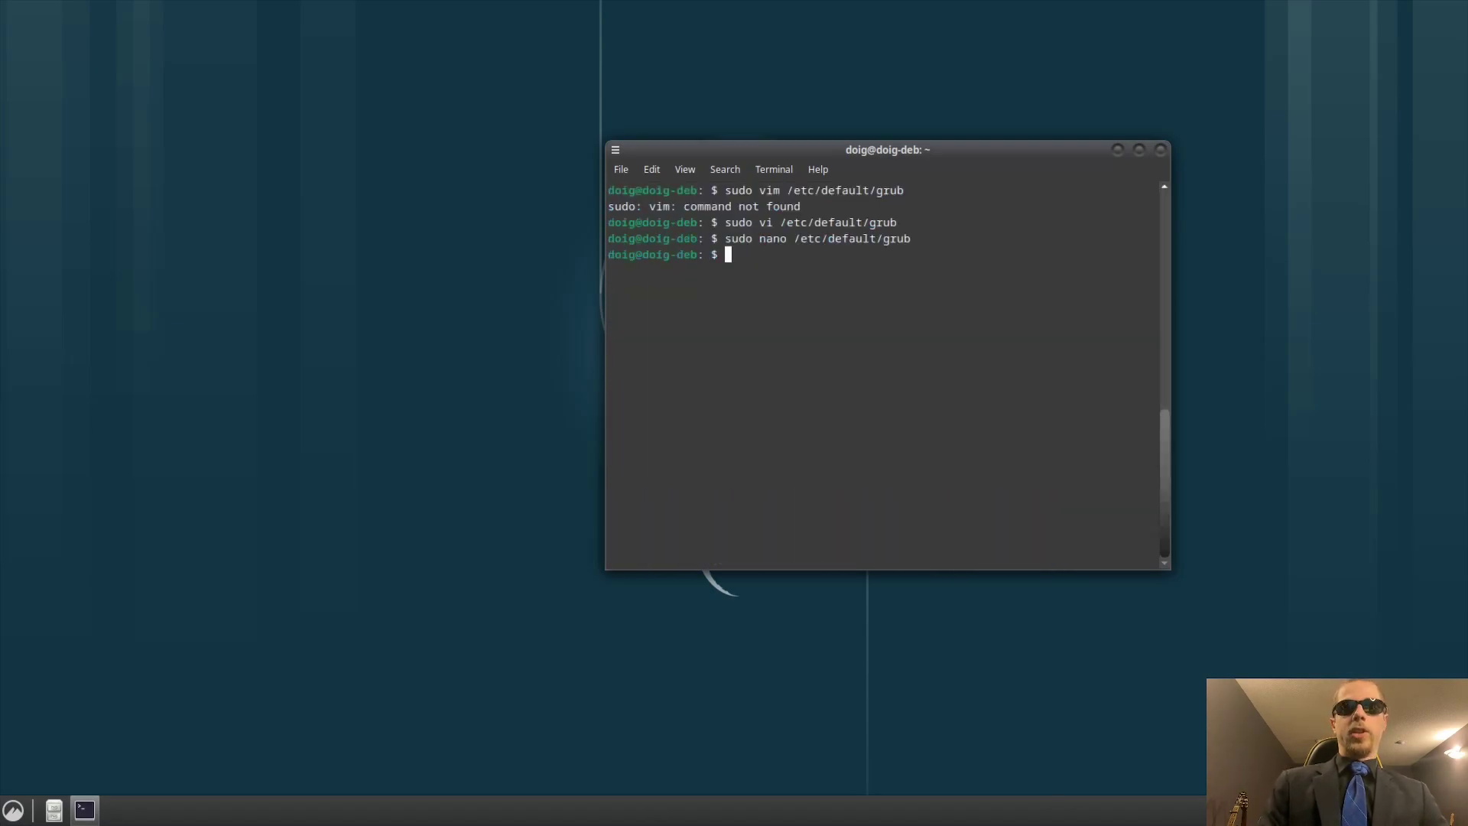
text(grub)
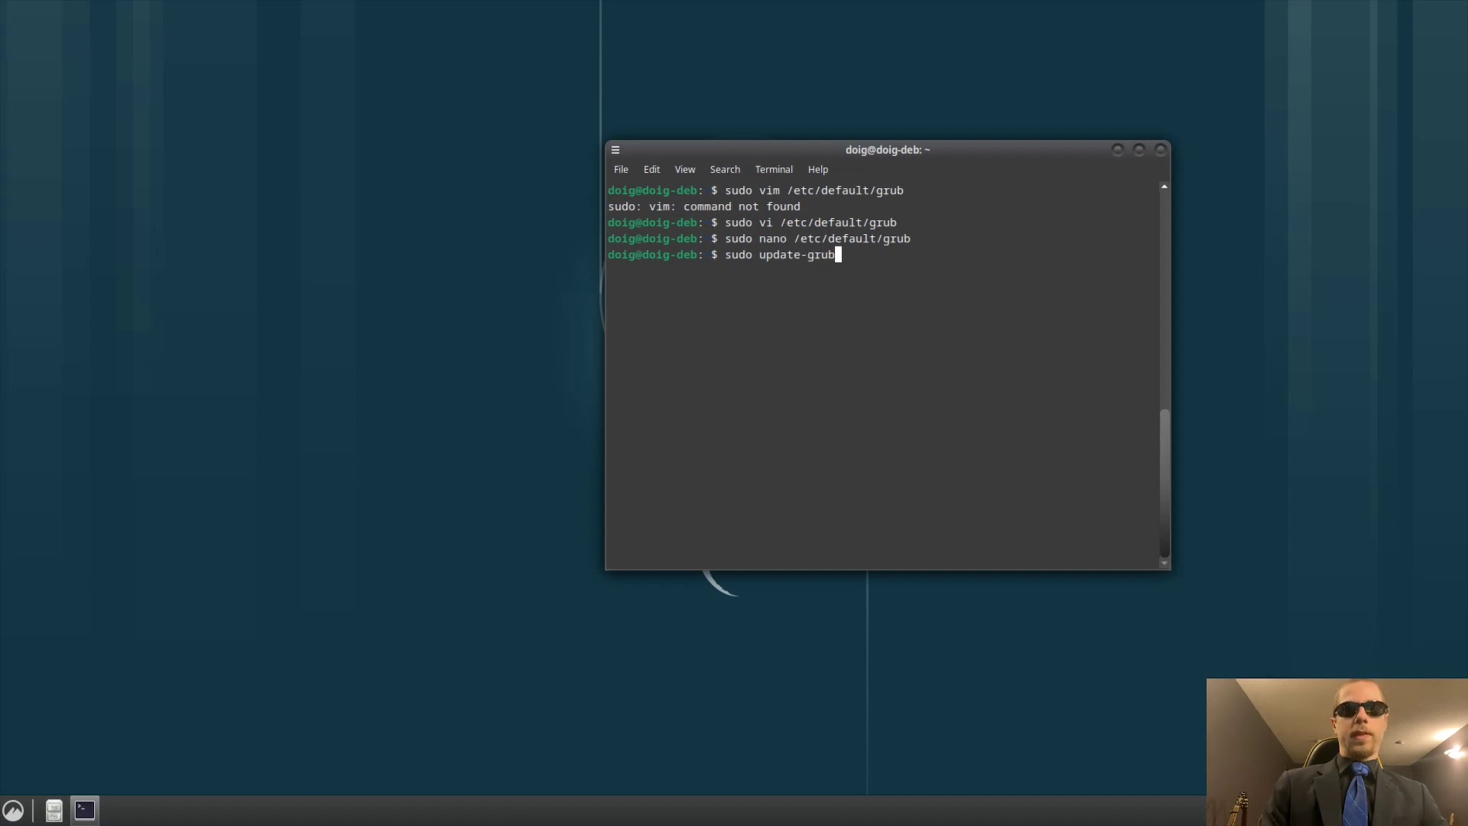
key(Return)
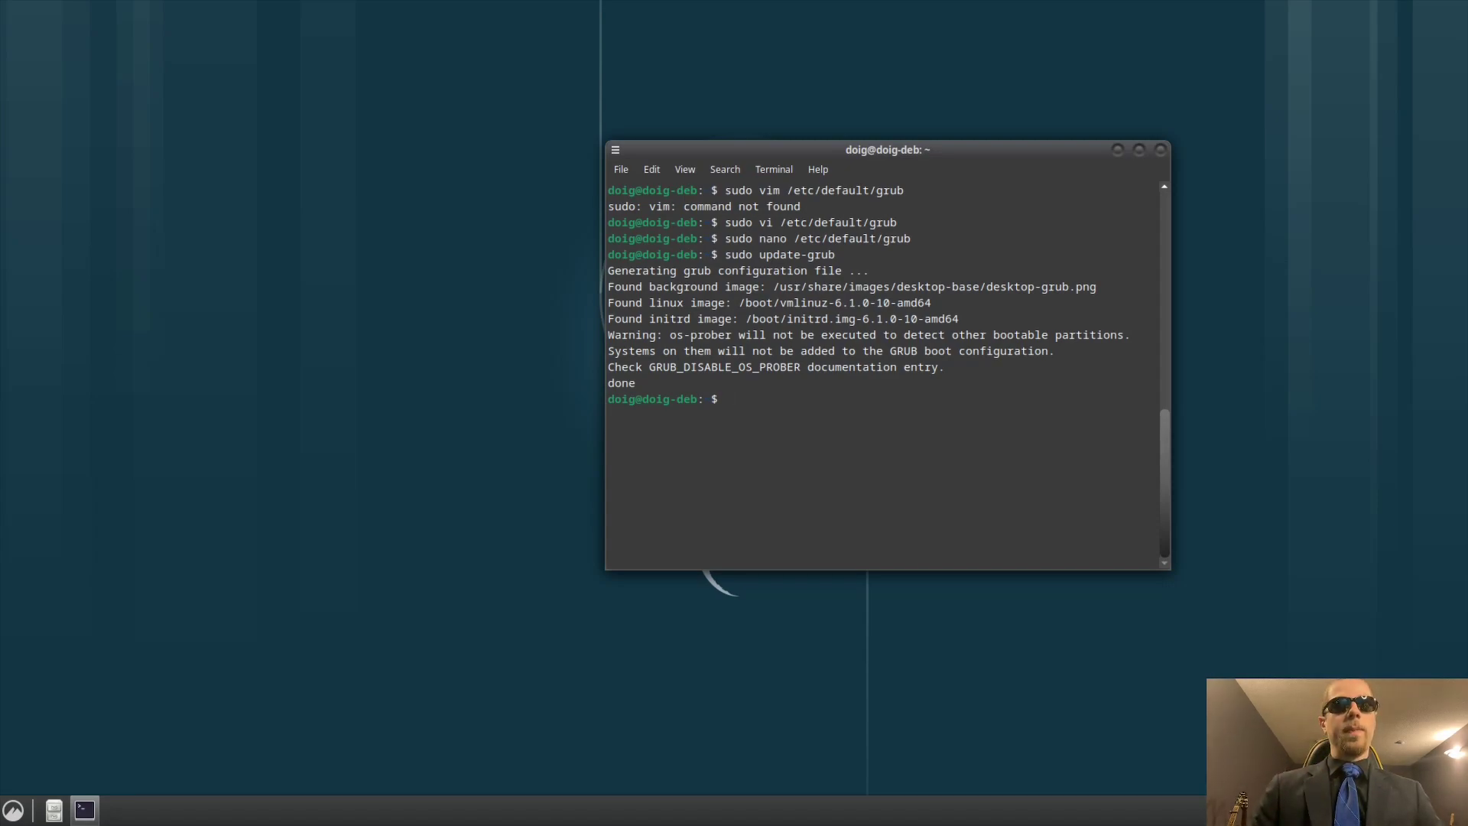
key(ctrl+l)
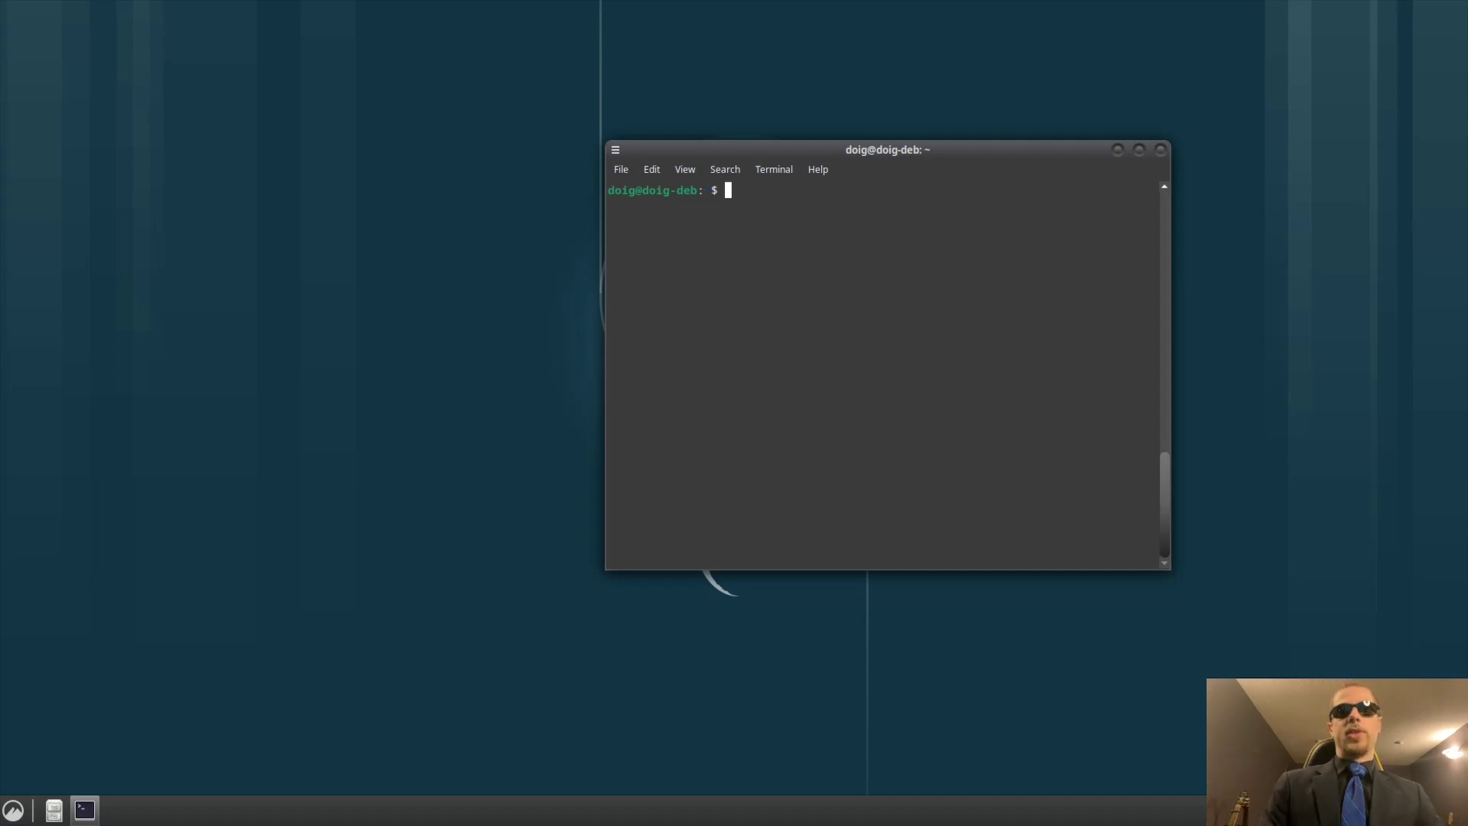
- Draft 'sudo apt install steam-installer steam-devices' and erase it without running
text(sudo aptp)
key(BackSpace)
key(BackSpace)
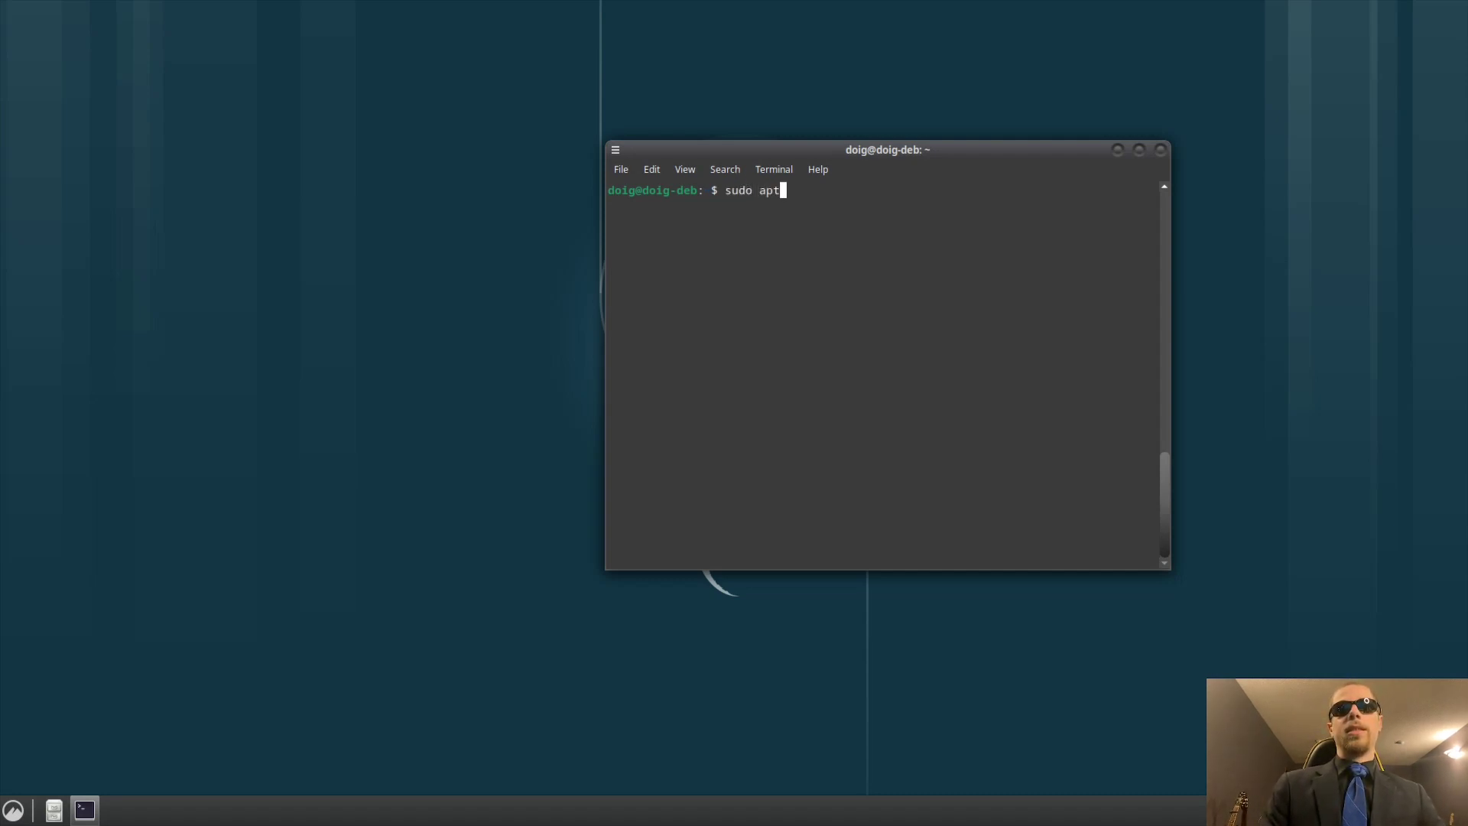
text(install steam-)
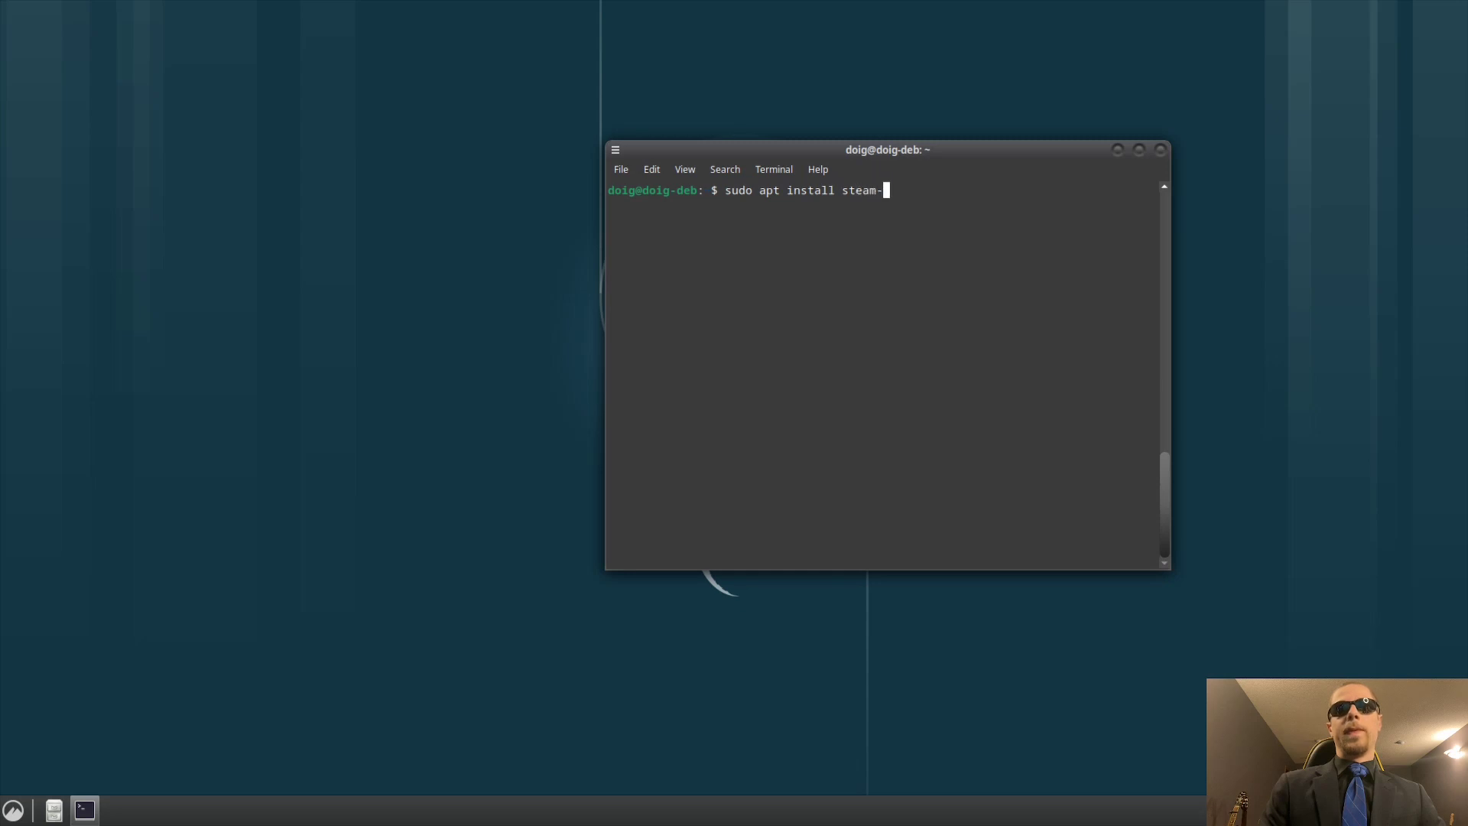
text(installer)
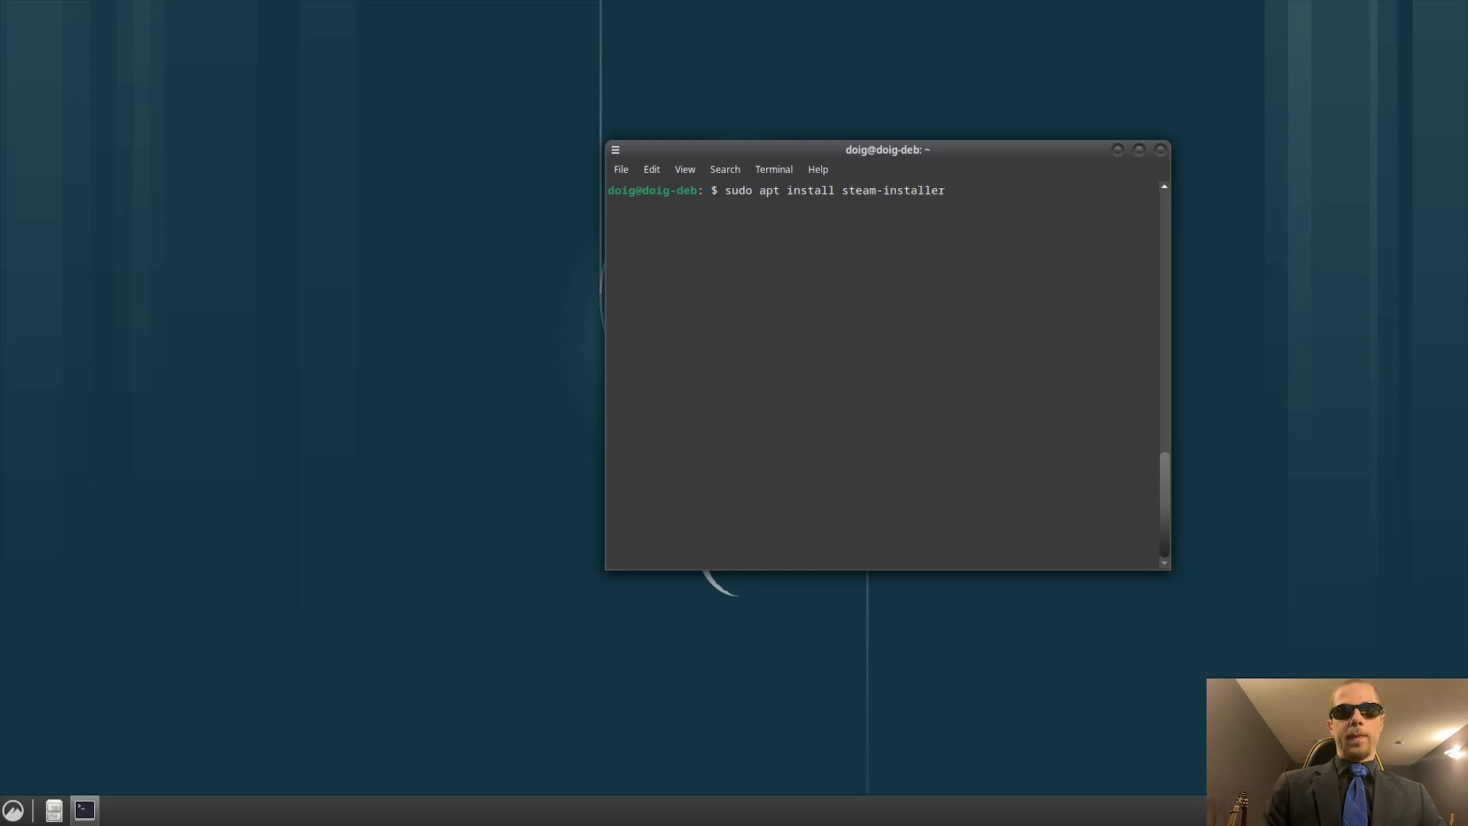
text( steam)
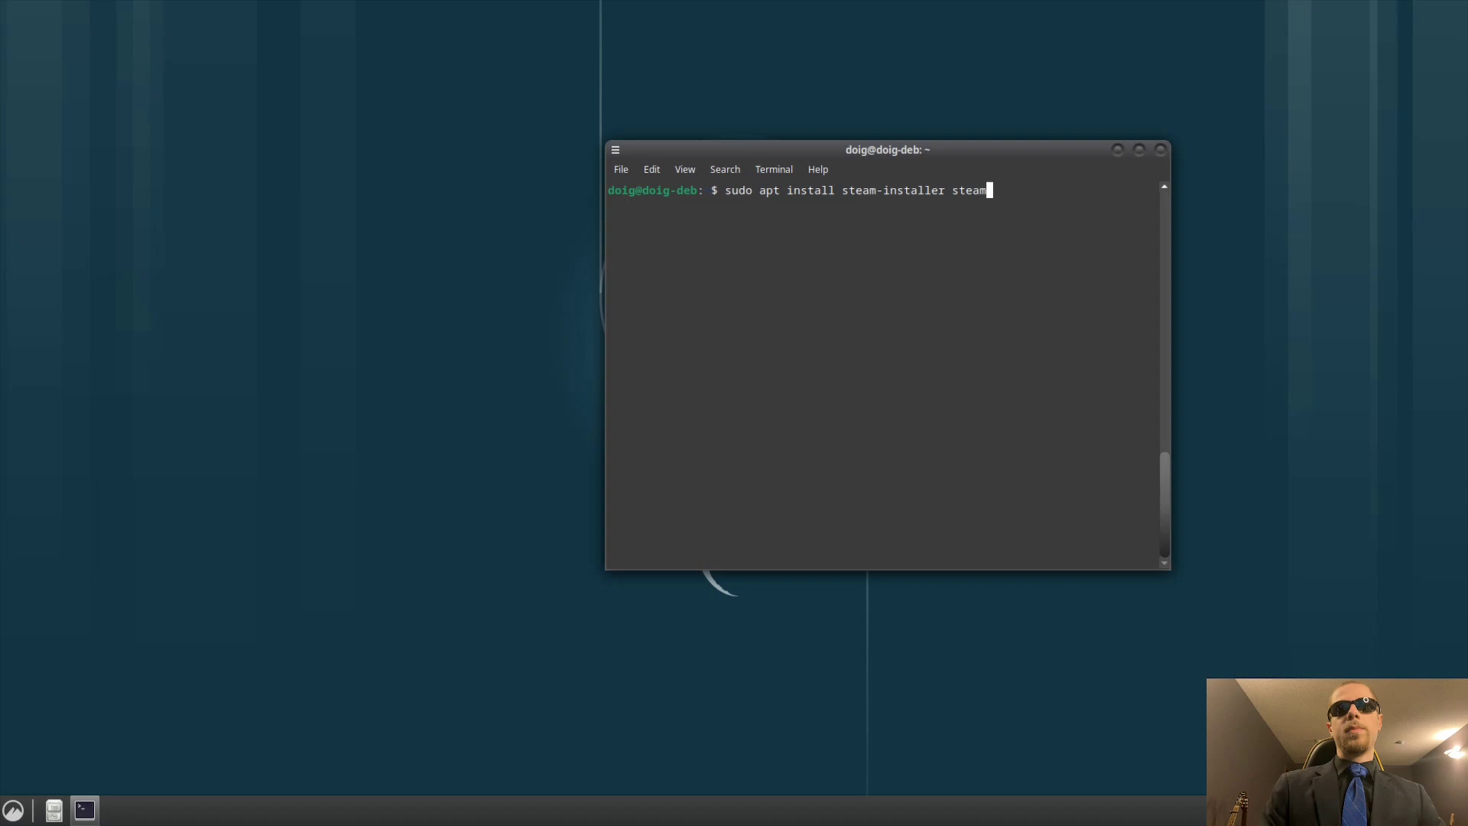
text(-devices)
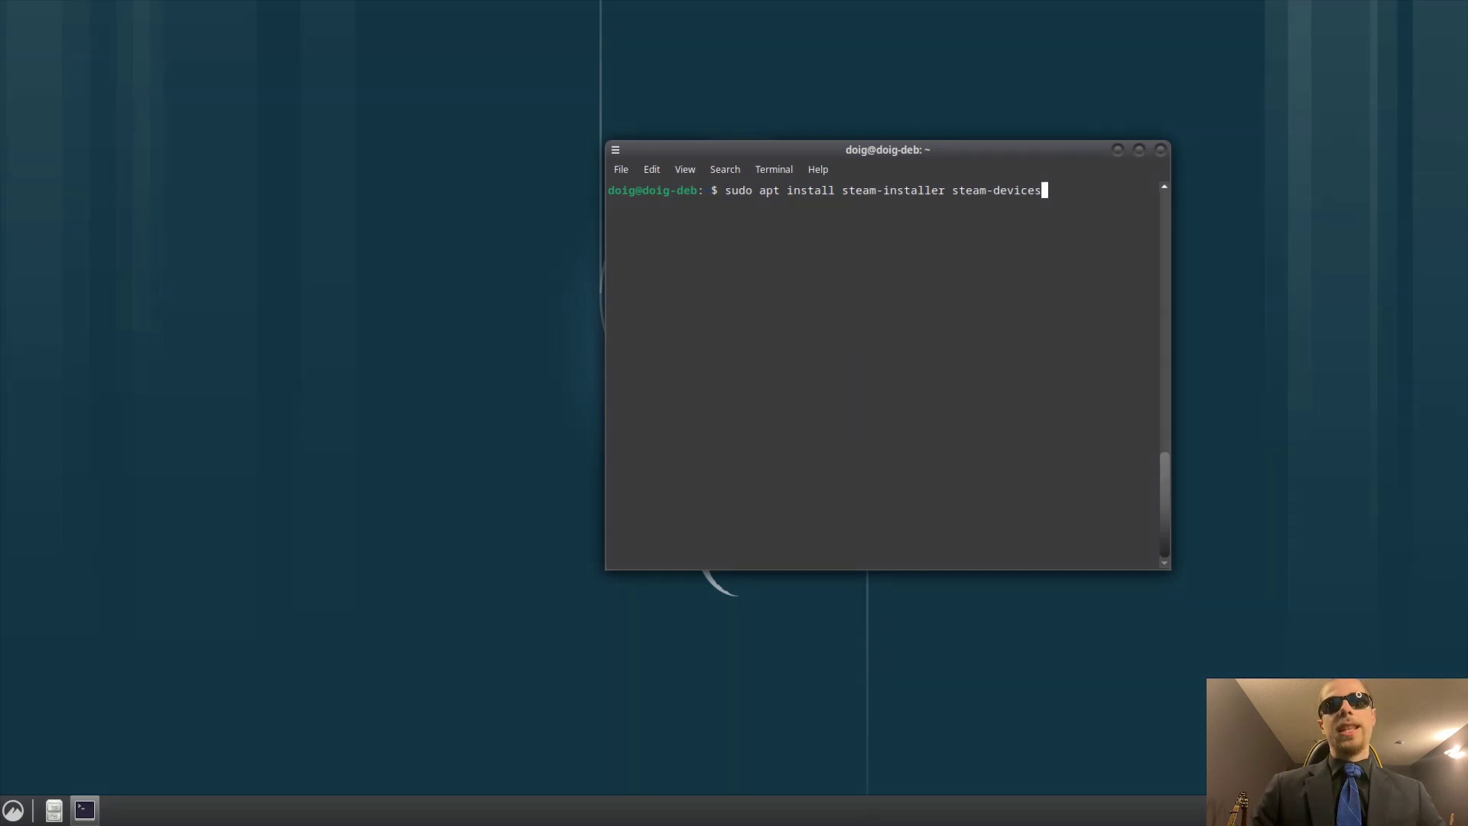
key(BackSpace)
key(BackSpace)
key(BackSpace)
key(BackSpace)
key(BackSpace)
key(BackSpace)
key(BackSpace)
key(BackSpace)
key(BackSpace)
key(BackSpace)
key(BackSpace)
key(BackSpace)
key(BackSpace)
key(BackSpace)
key(BackSpace)
key(BackSpace)
key(BackSpace)
key(BackSpace)
key(BackSpace)
key(BackSpace)
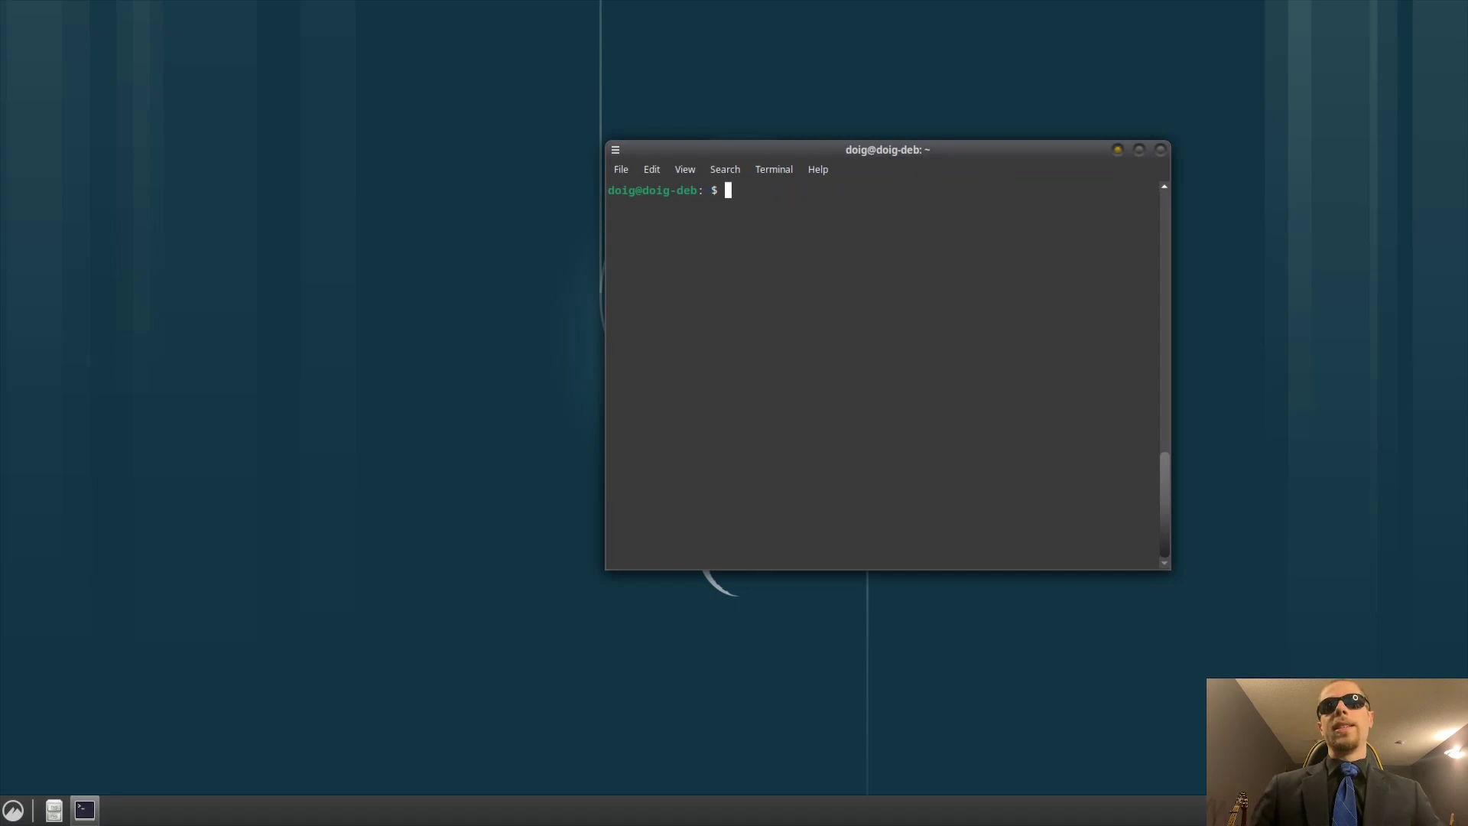
- Hide the terminal and launch the LibreWolf browser from the application launcher
click(1117, 150)
click(13, 810)
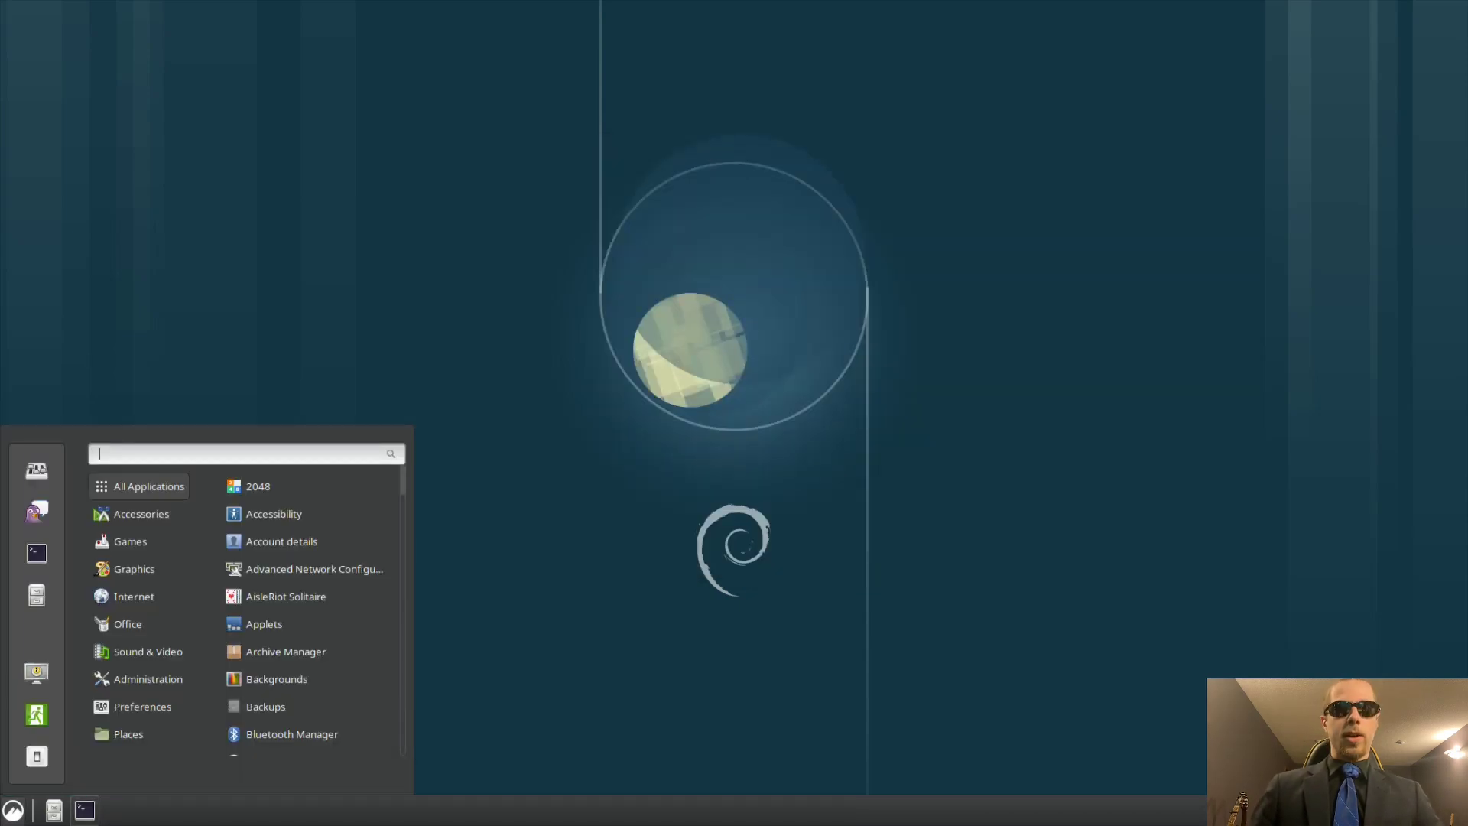
text(Lib)
key(Up)
key(Up)
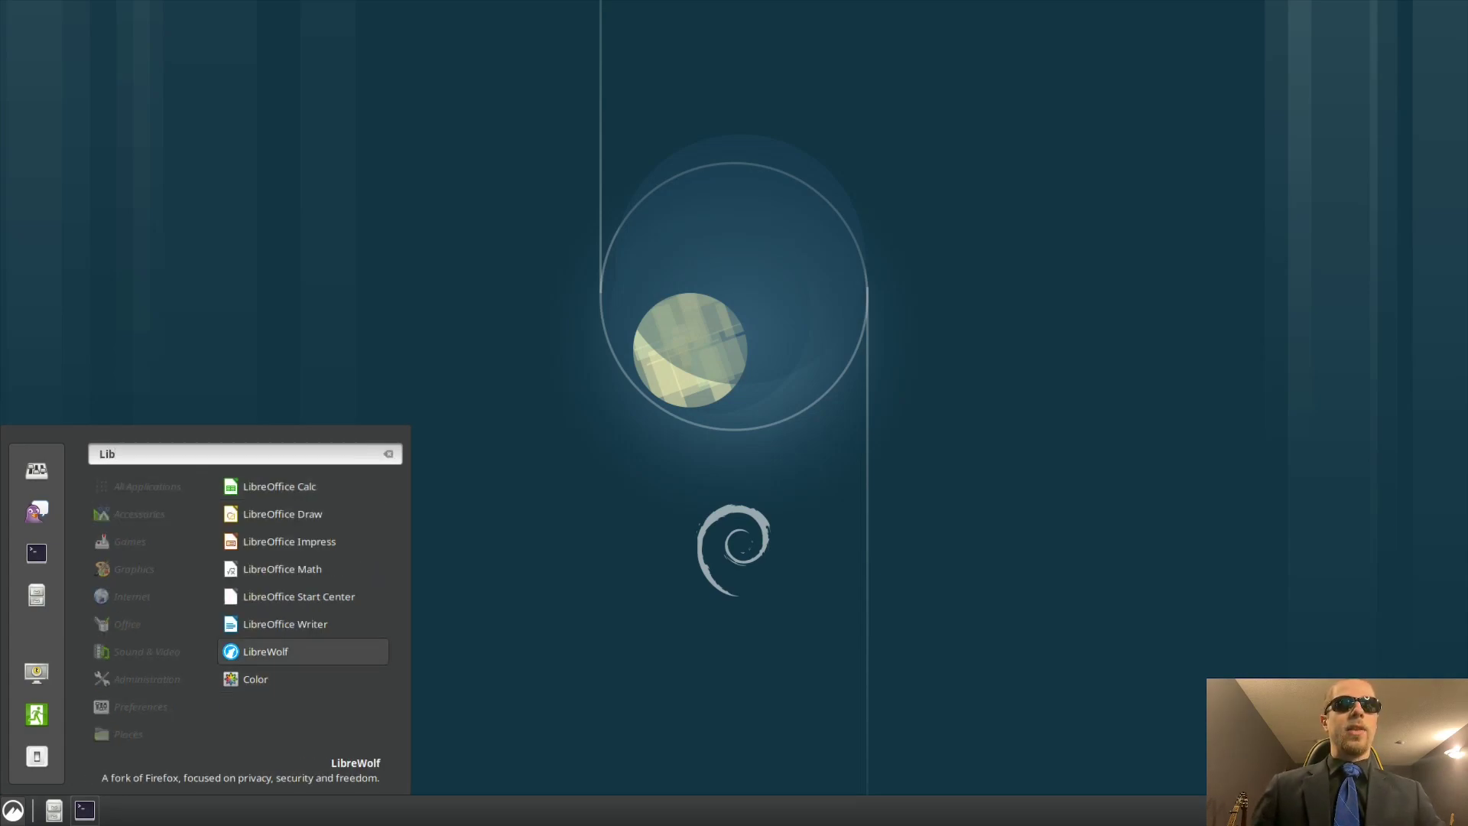
key(Return)
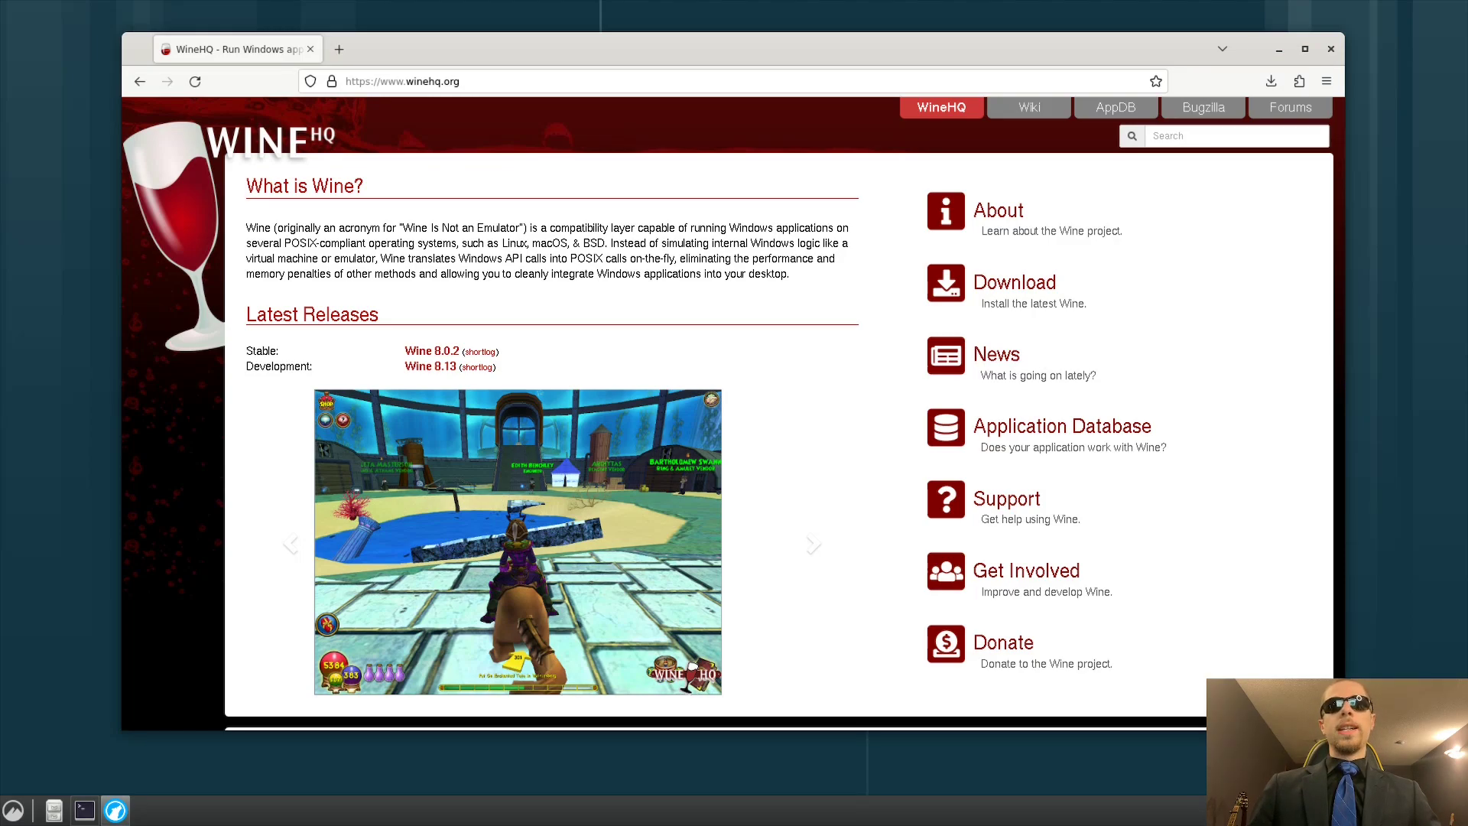
- Open WineHQ's Download page and its Debian repository instructions, then bring the terminal back
click(1015, 283)
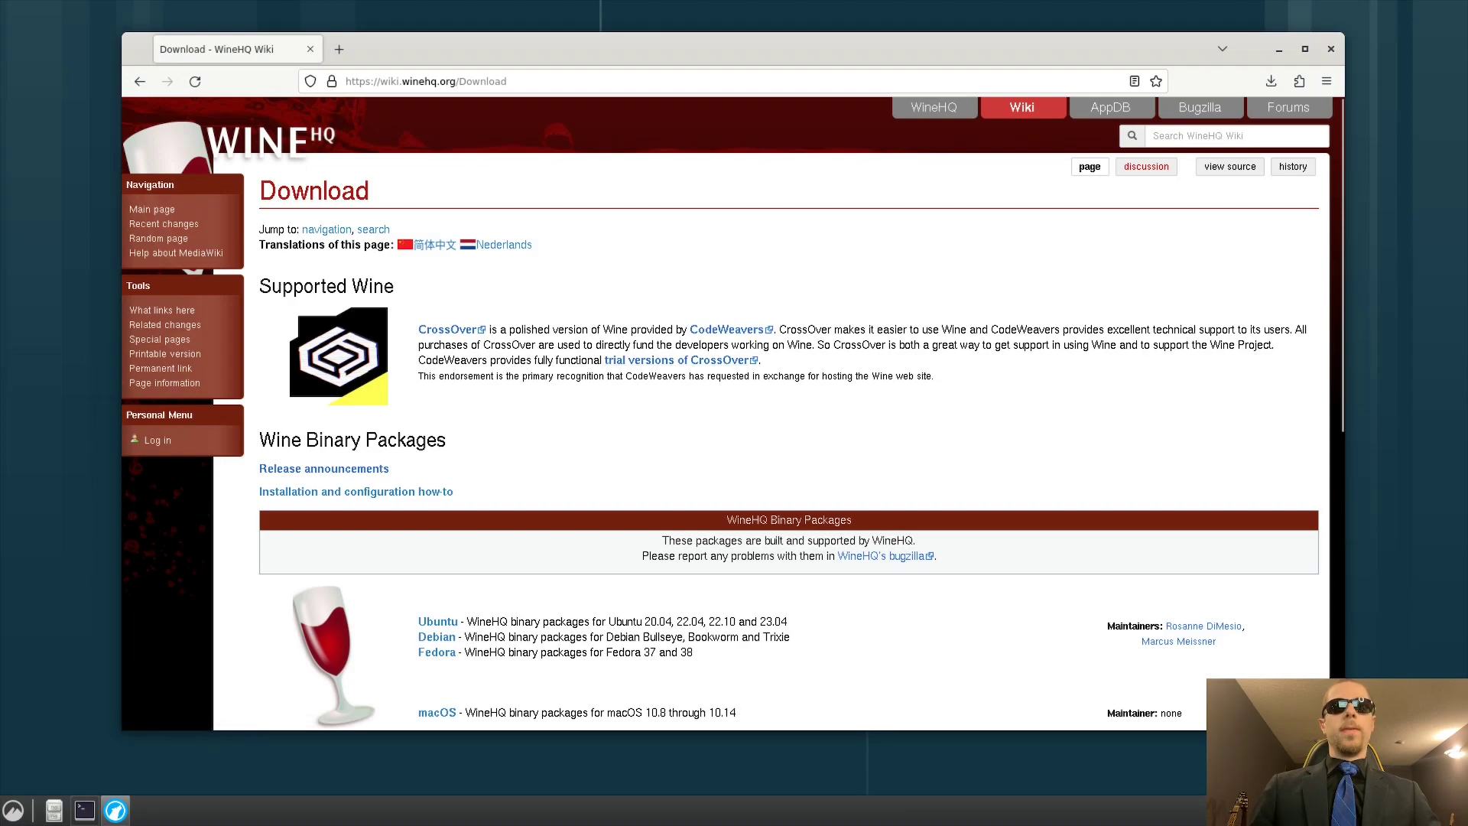
click(437, 637)
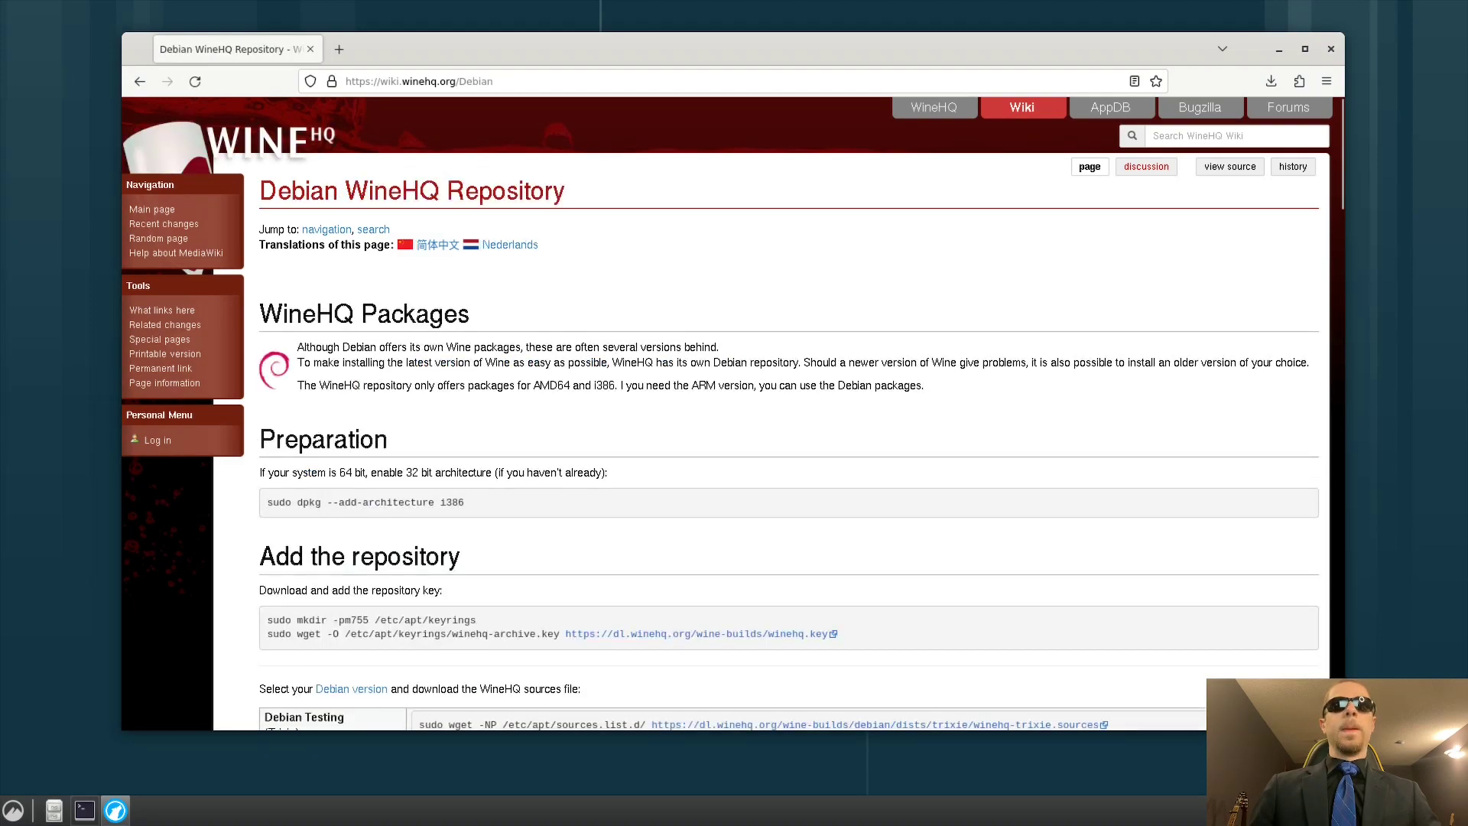
scroll(725, 413, down, 3)
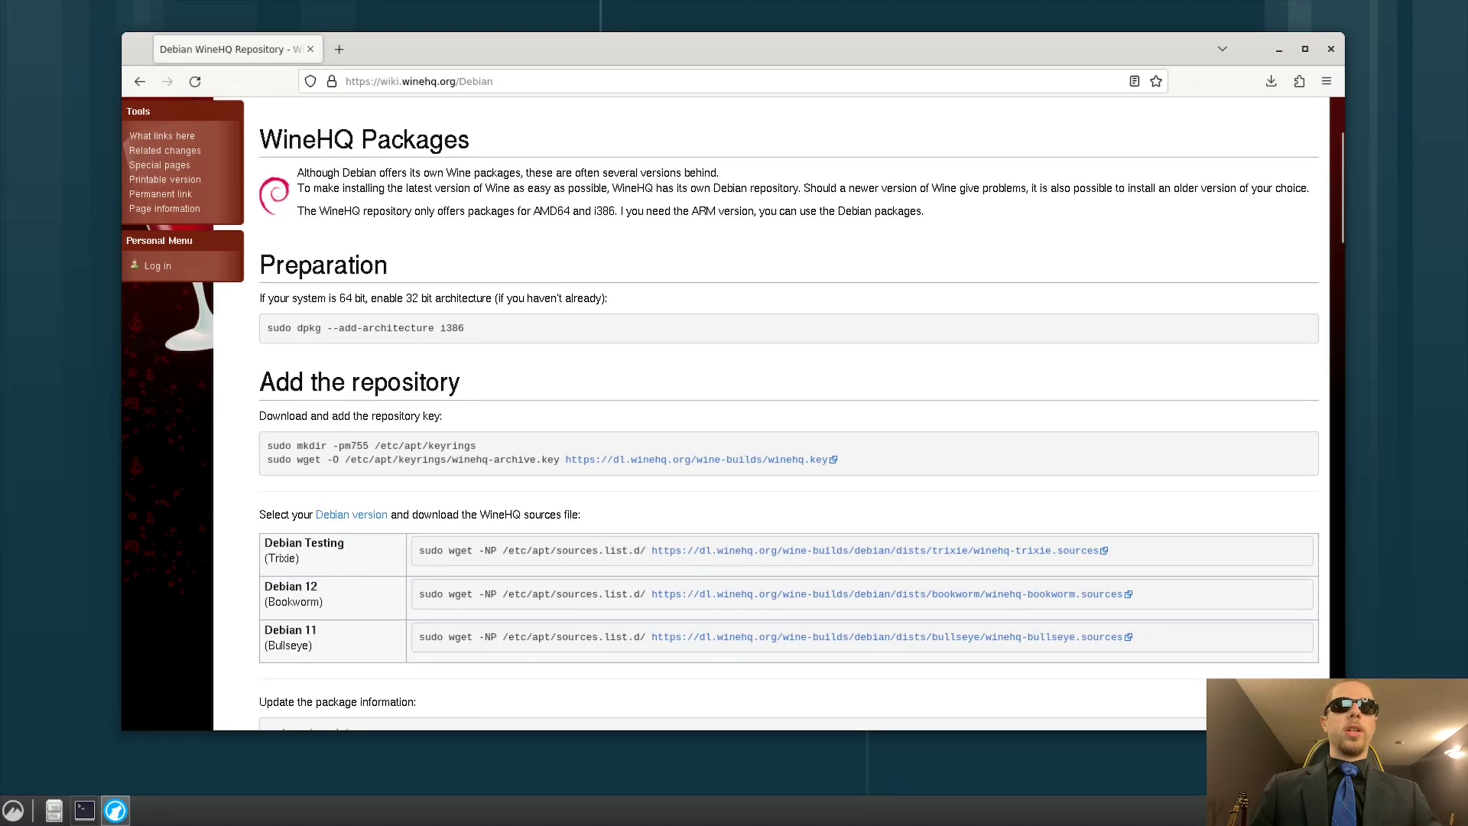
click(84, 809)
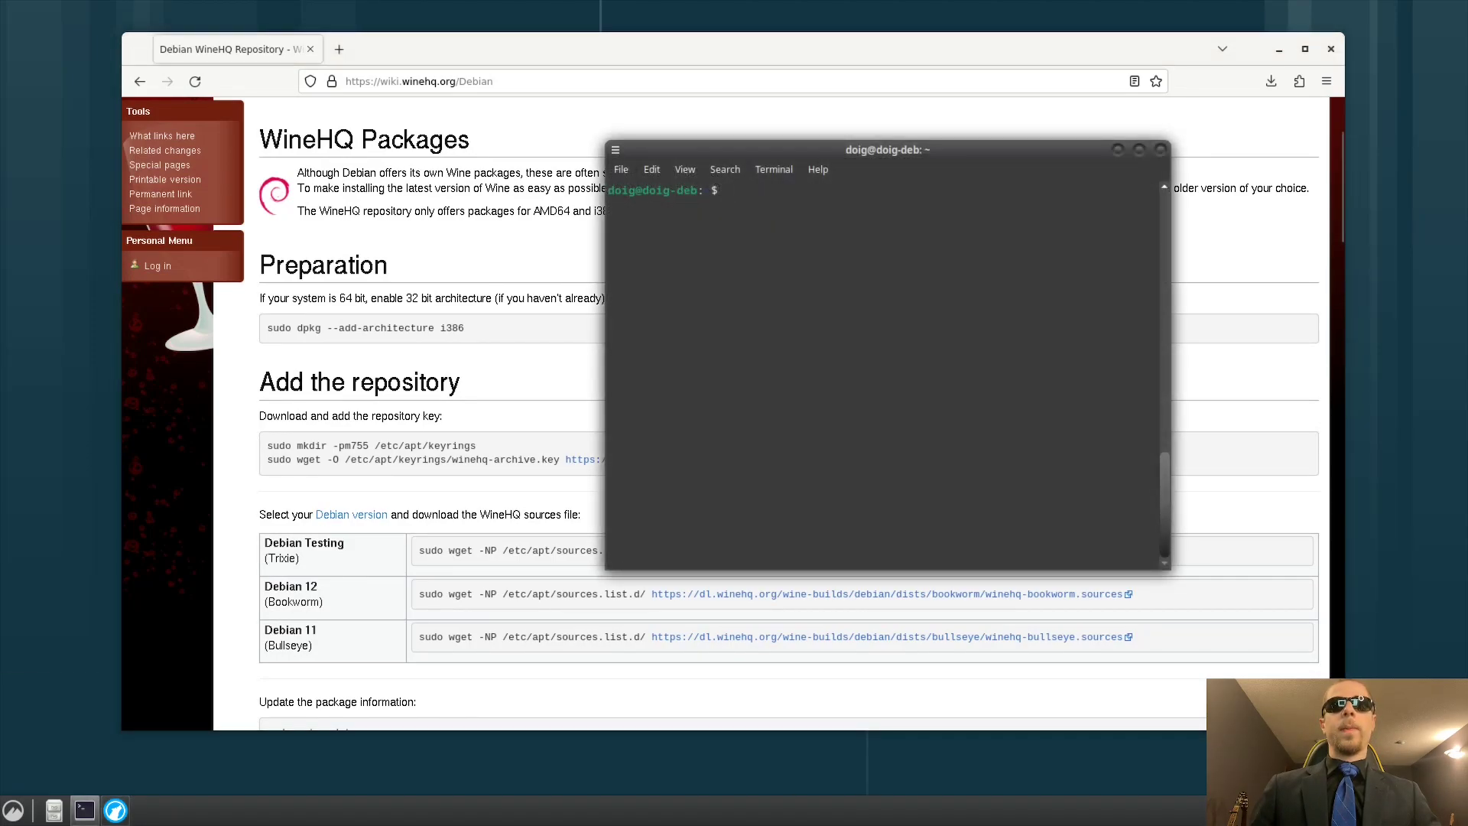
- Reposition the terminal and run the copied mkdir command creating the keyrings folder
drag(855, 149, 1046, 84)
right_click(1046, 84)
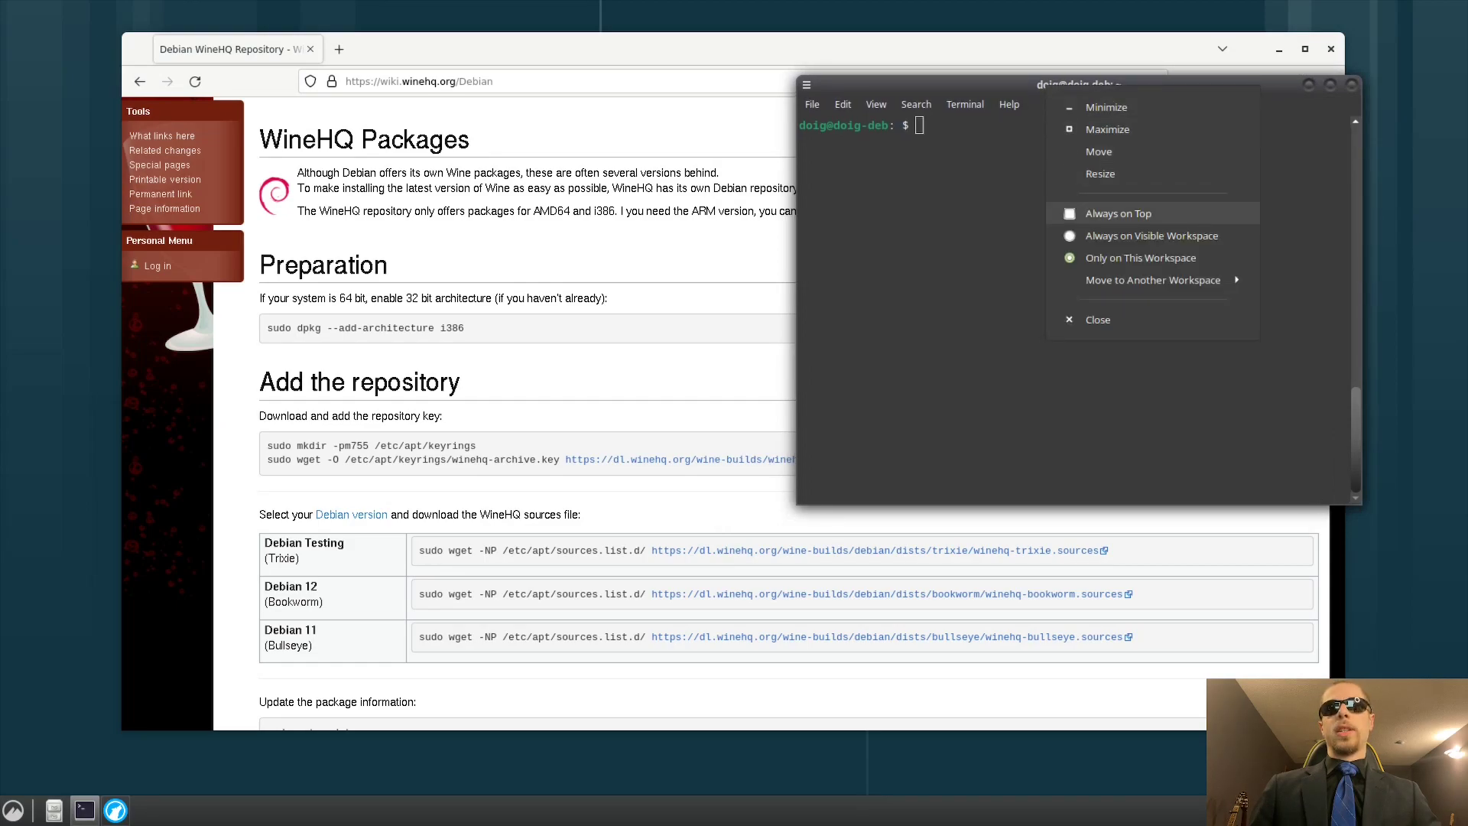
click(1118, 213)
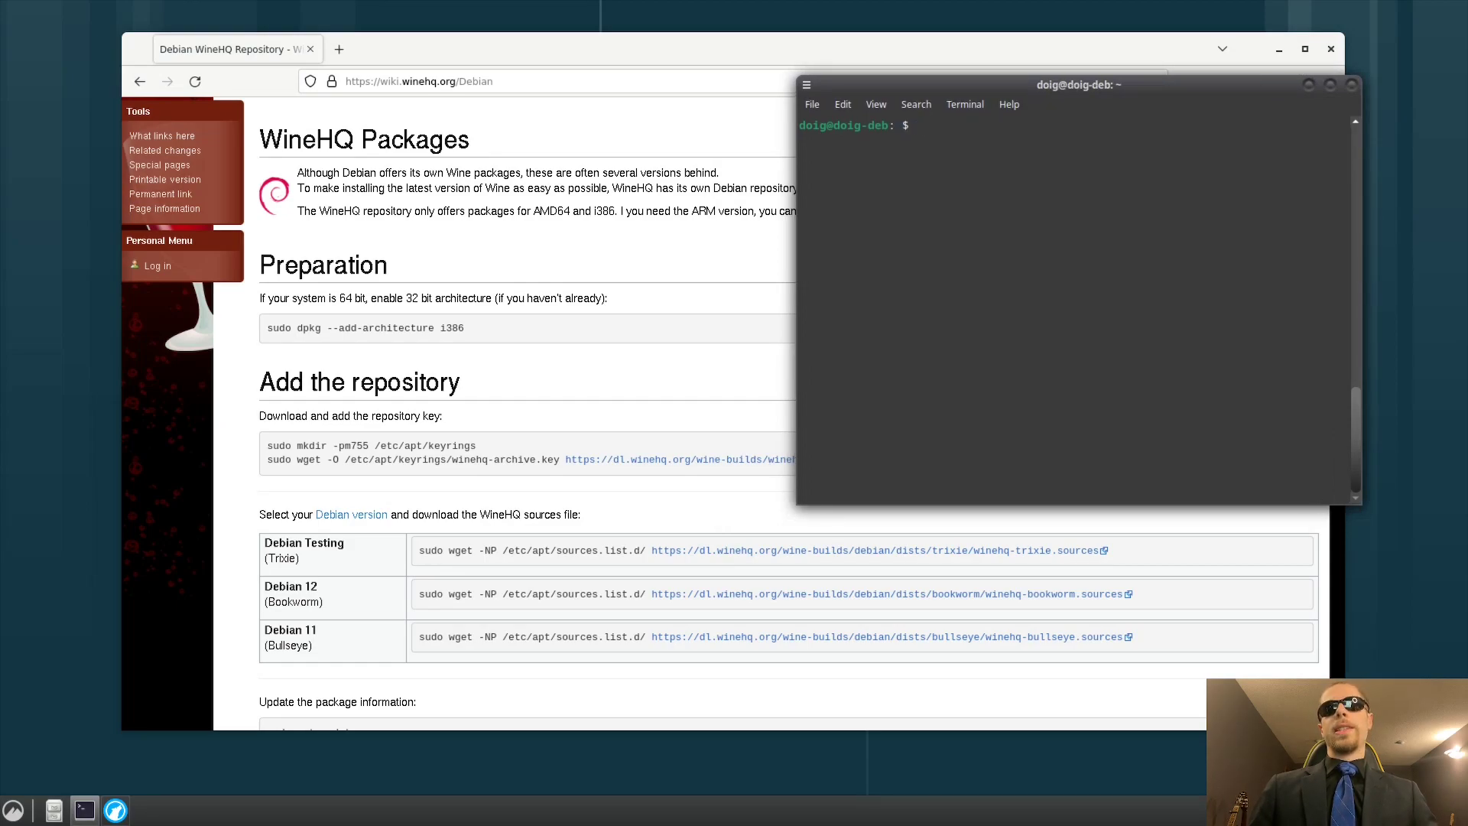
drag(995, 84, 1067, 56)
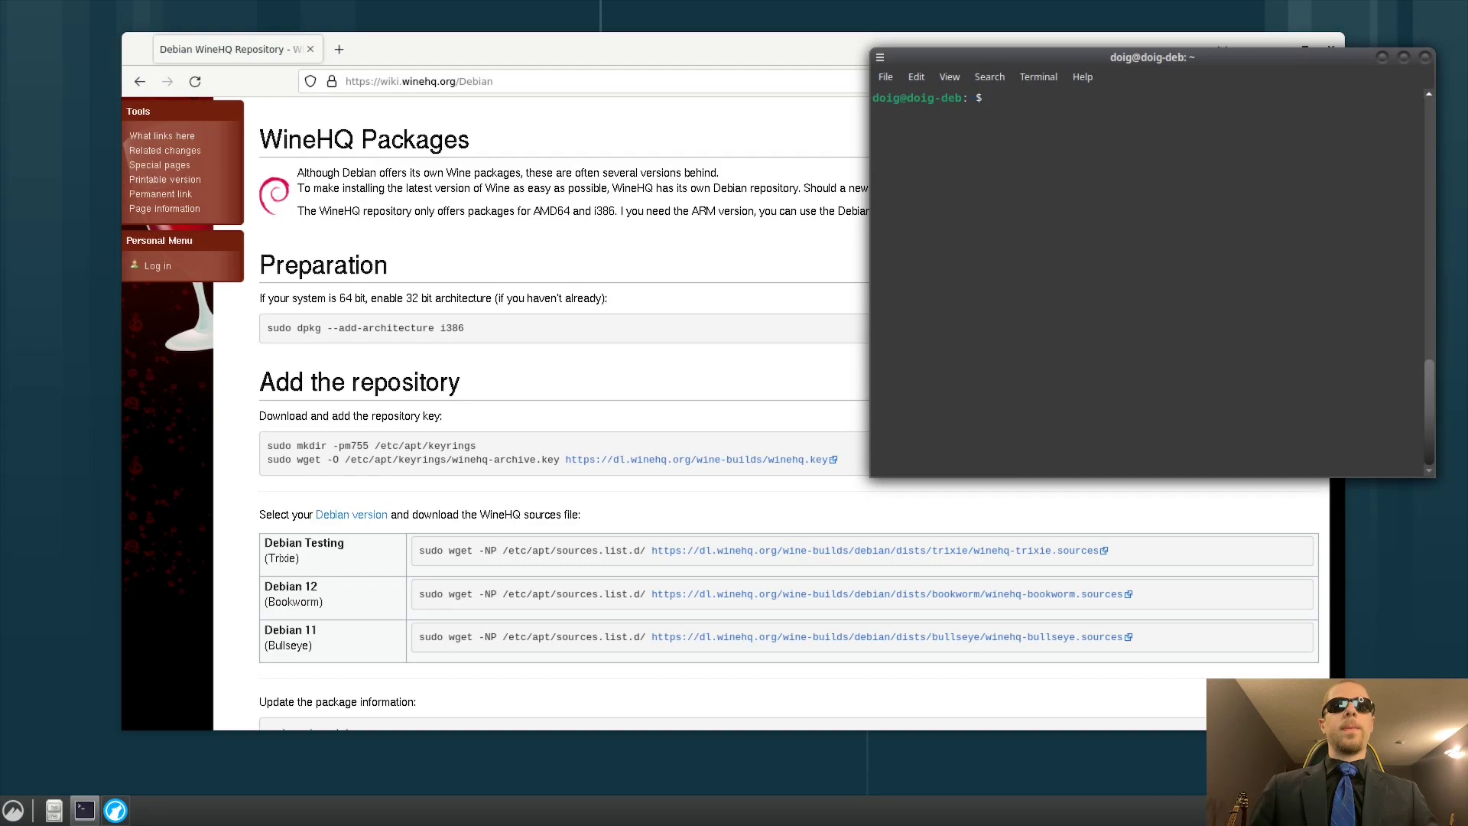
drag(268, 446, 477, 446)
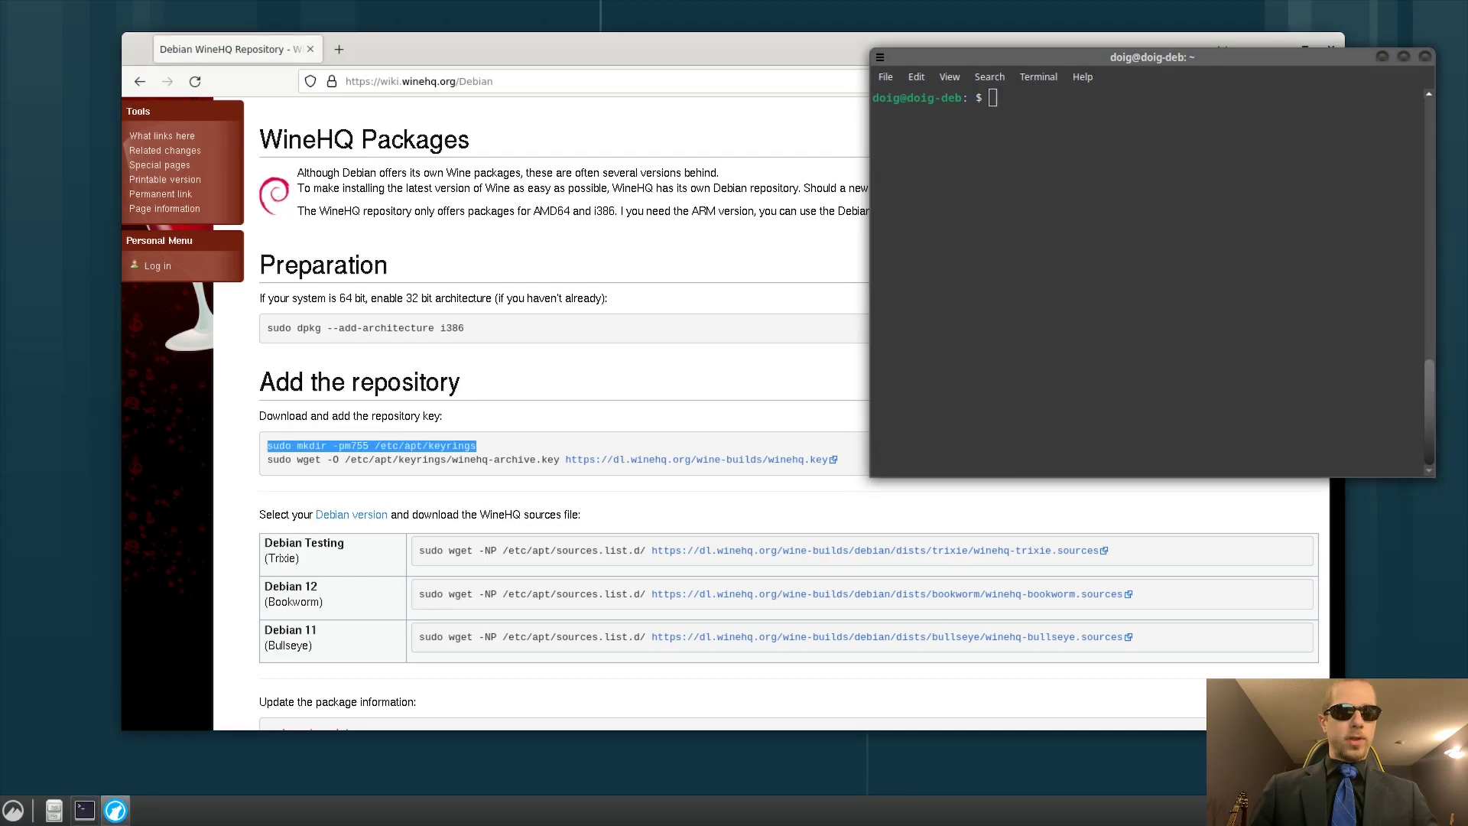
key(alt+Tab)
text(sudo mkdir -pm755 /etc/apt/keyrings)
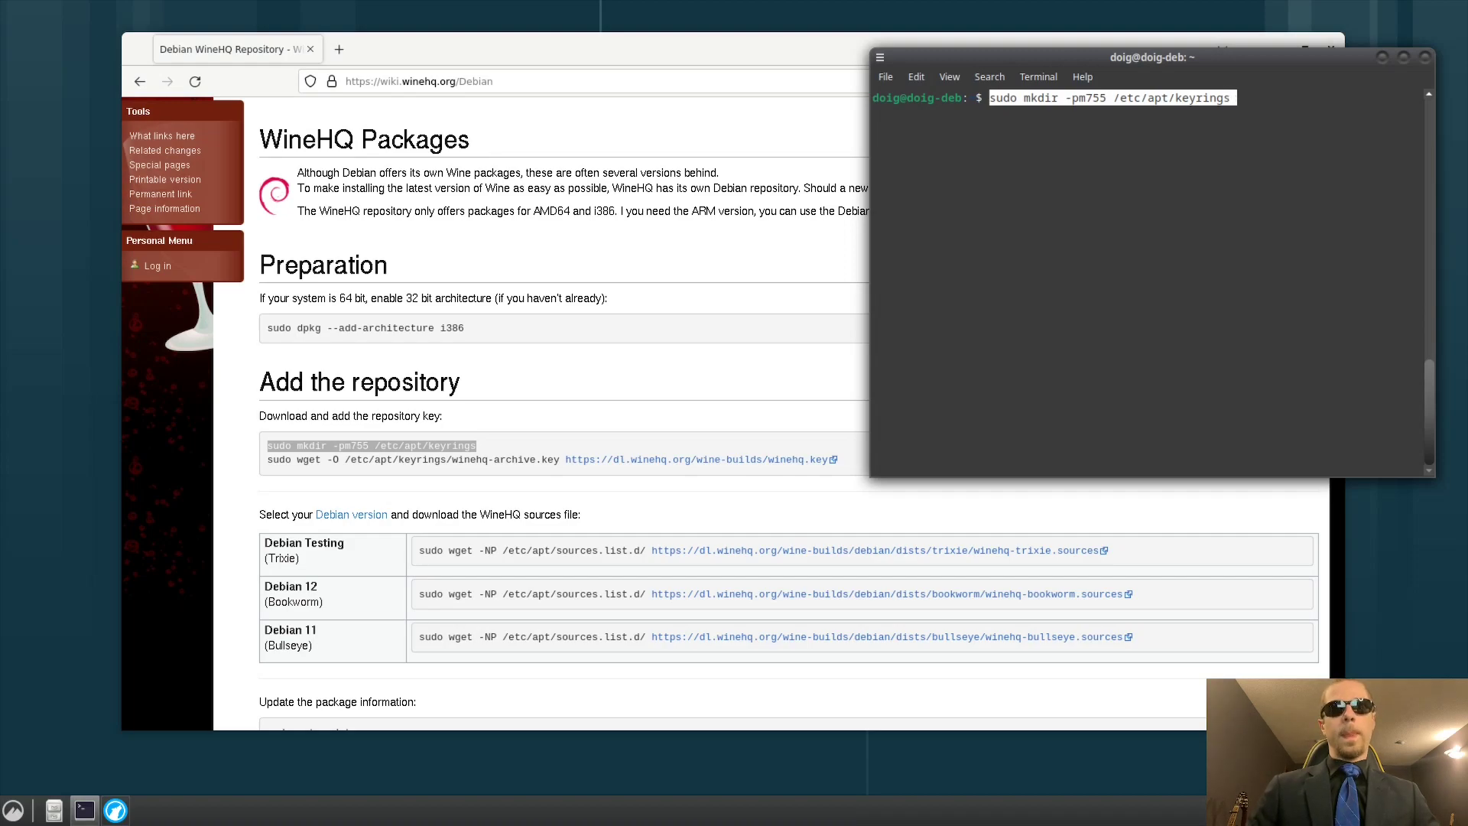
key(Return)
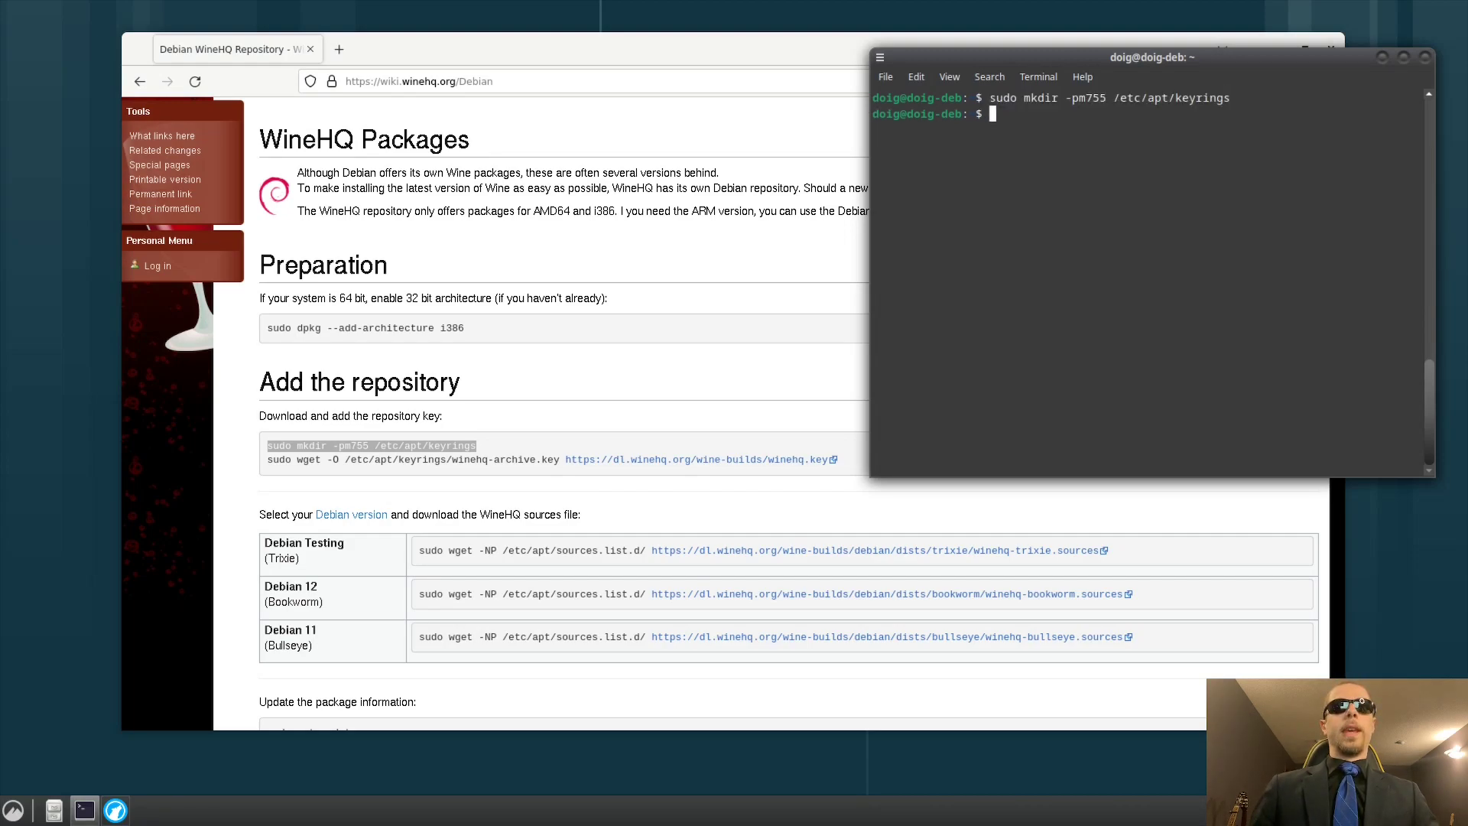
- Run the copied wget commands downloading the WineHQ archive key and Bookworm sources file
triple_click(547, 460)
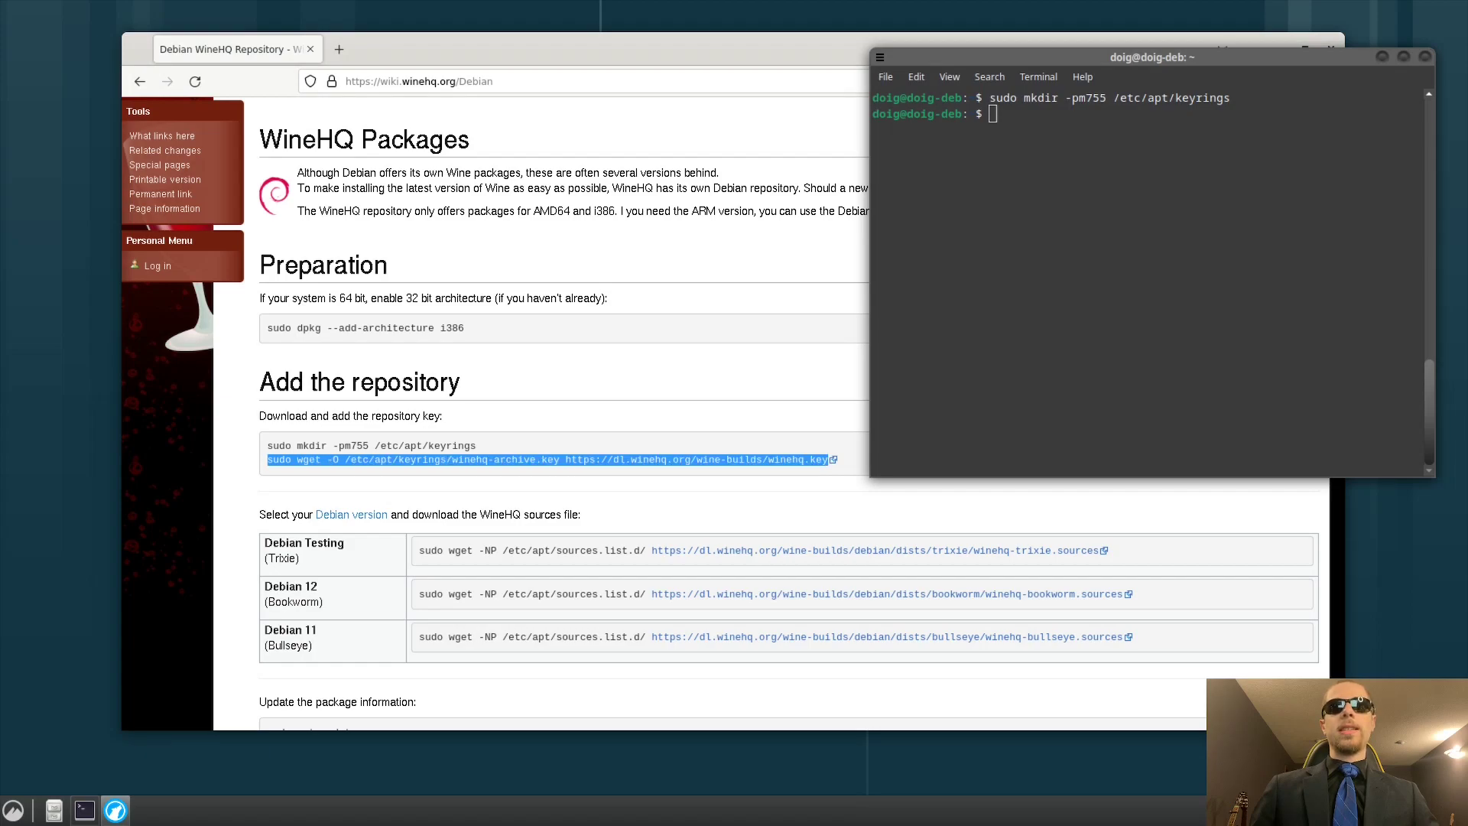
click(992, 114)
text(sudo wget -O /etc/apt/keyrings/winehq-archive.key https://dl.winehq.org/wine-builds/winehq.key)
key(Return)
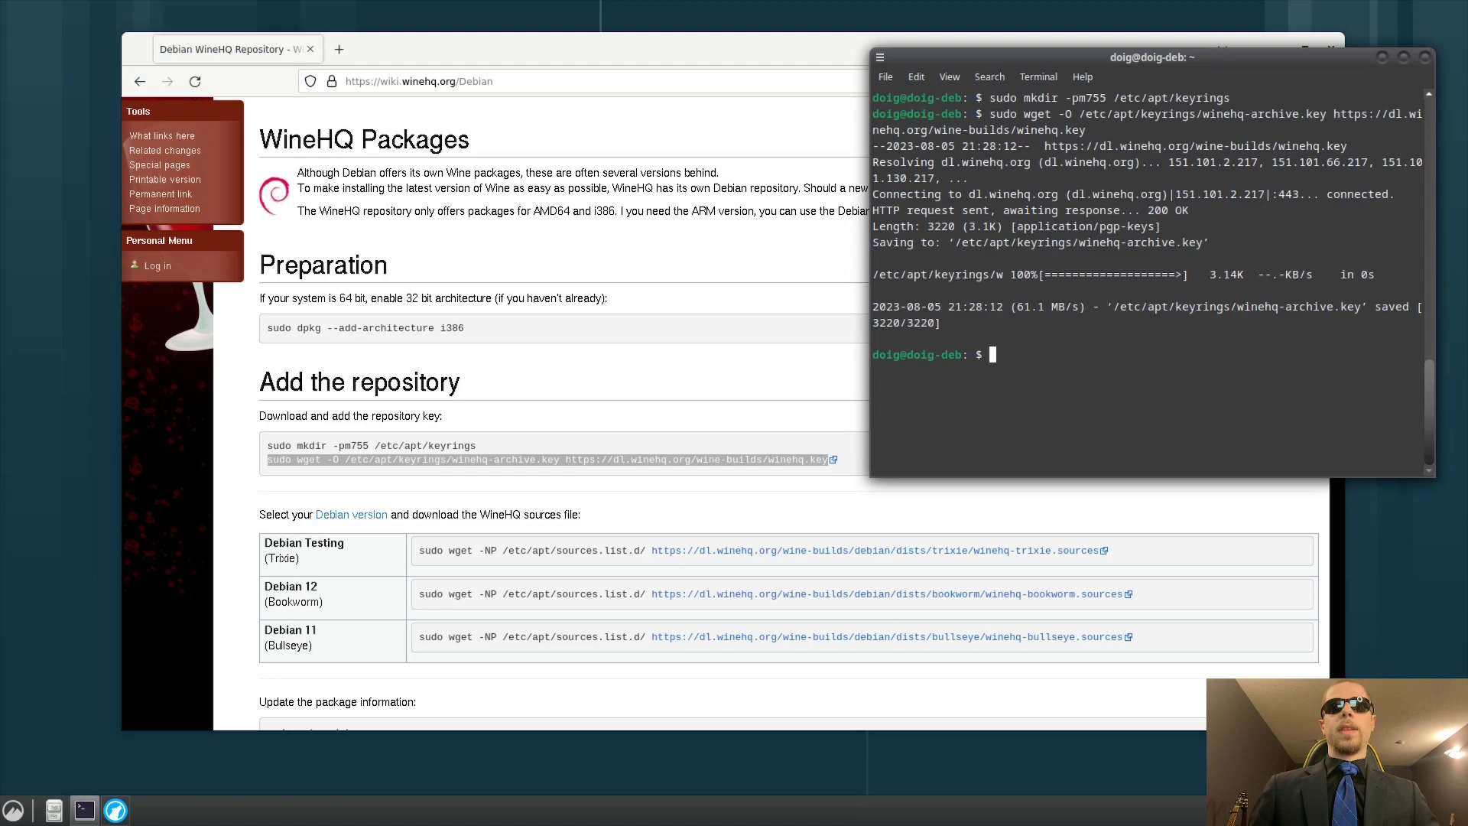
drag(419, 594, 1122, 595)
key(alt+Tab)
text(sudo wget -NP /etc/apt/sources.list.d/ https://dl.winehq.org/wine-builds/debian/dists/bookworm/winehq-bookworm.sources)
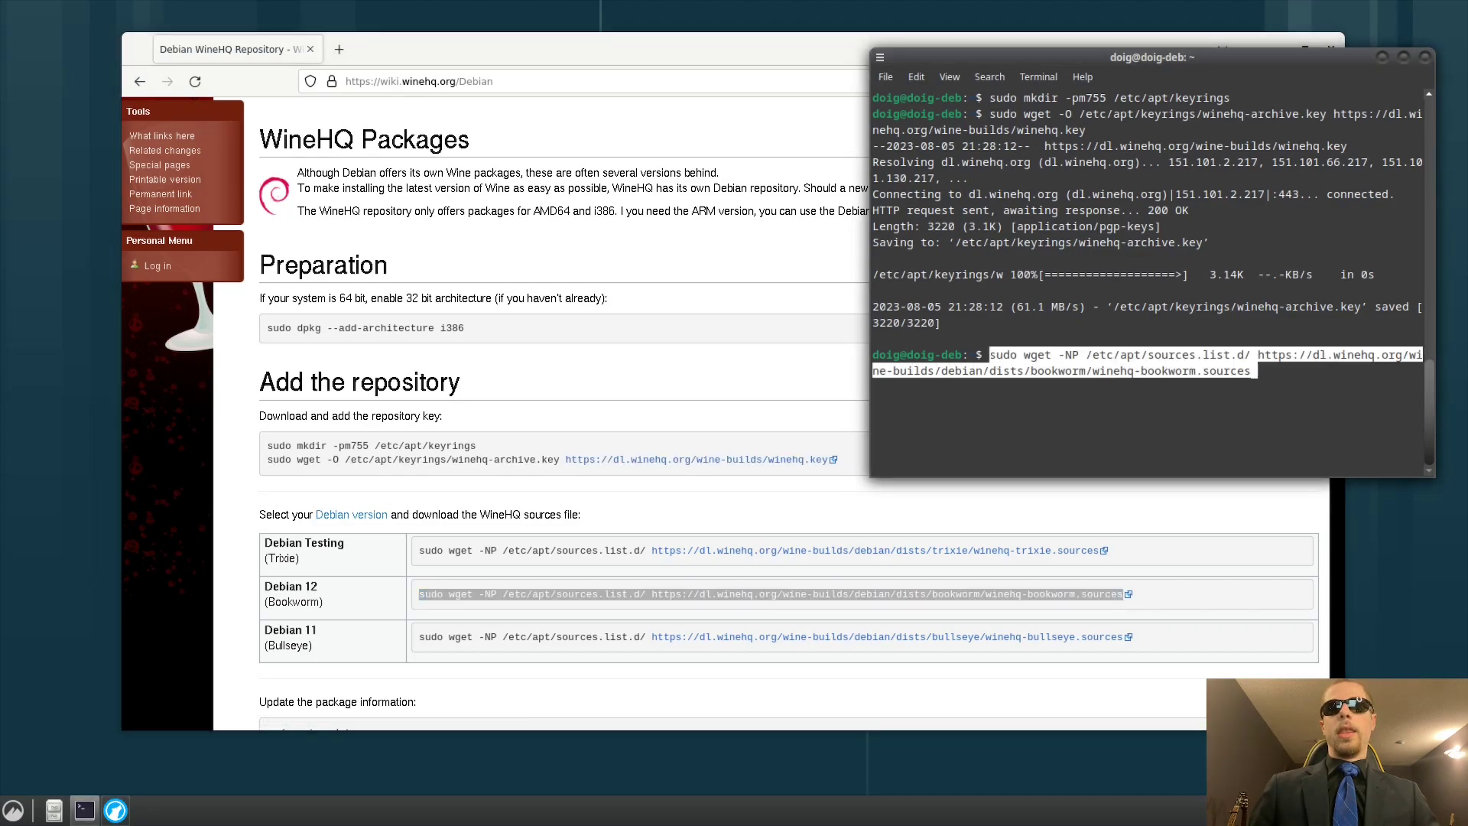
key(Return)
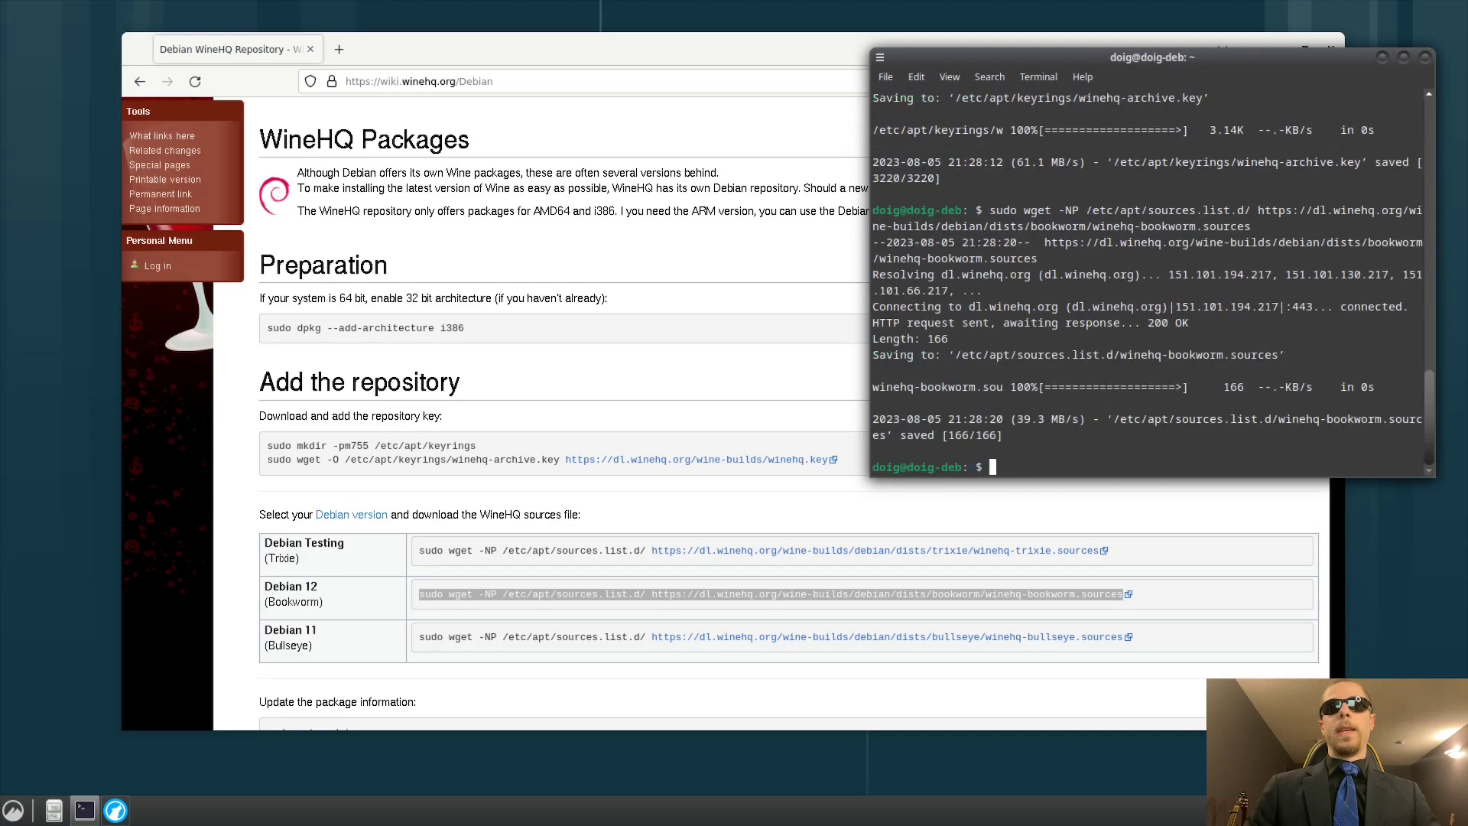
- Refresh the package lists with sudo apt update
scroll(535, 413, down, 4)
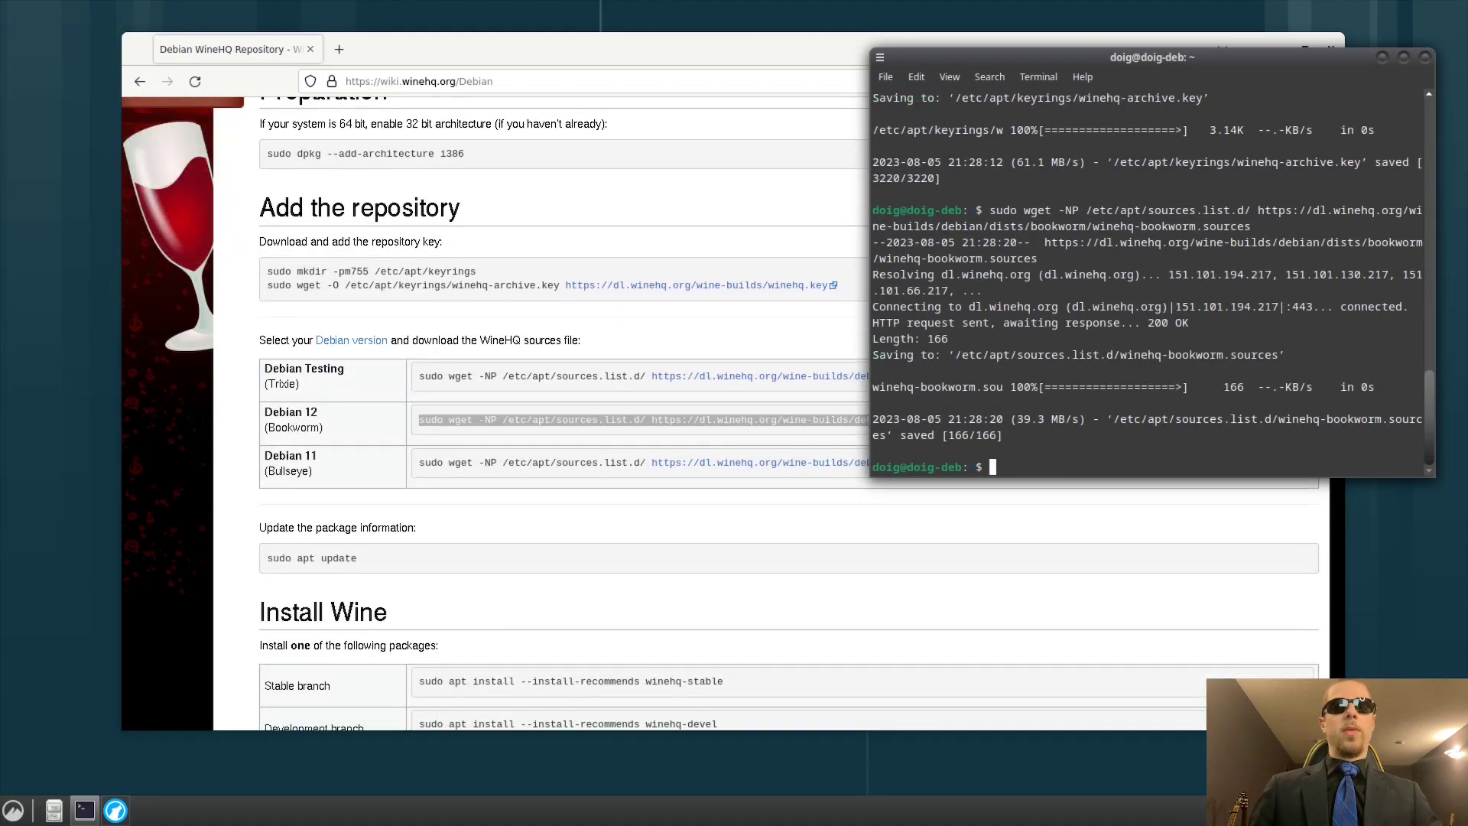
scroll(564, 413, down, 2)
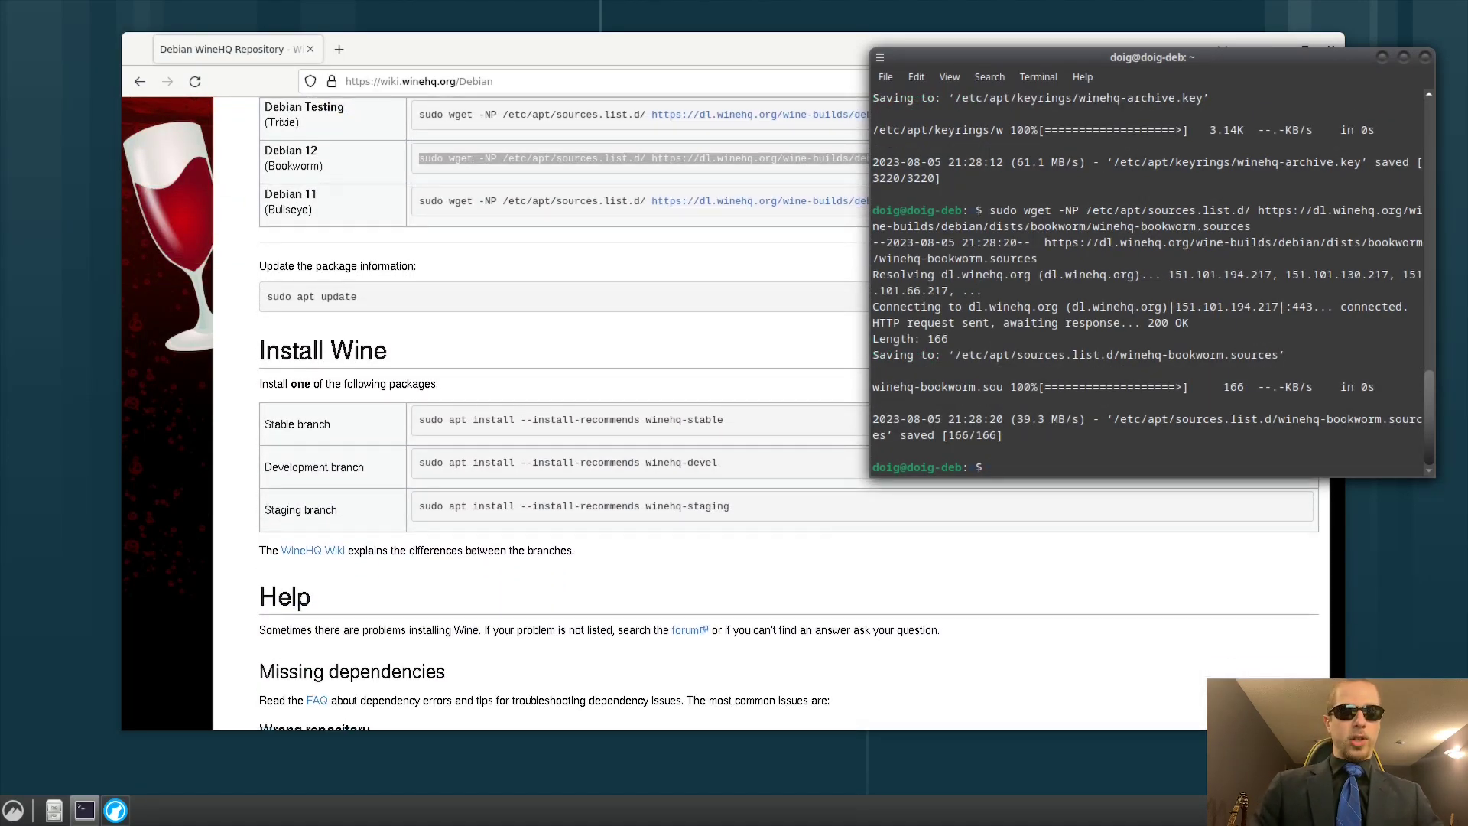
text(sudo atp)
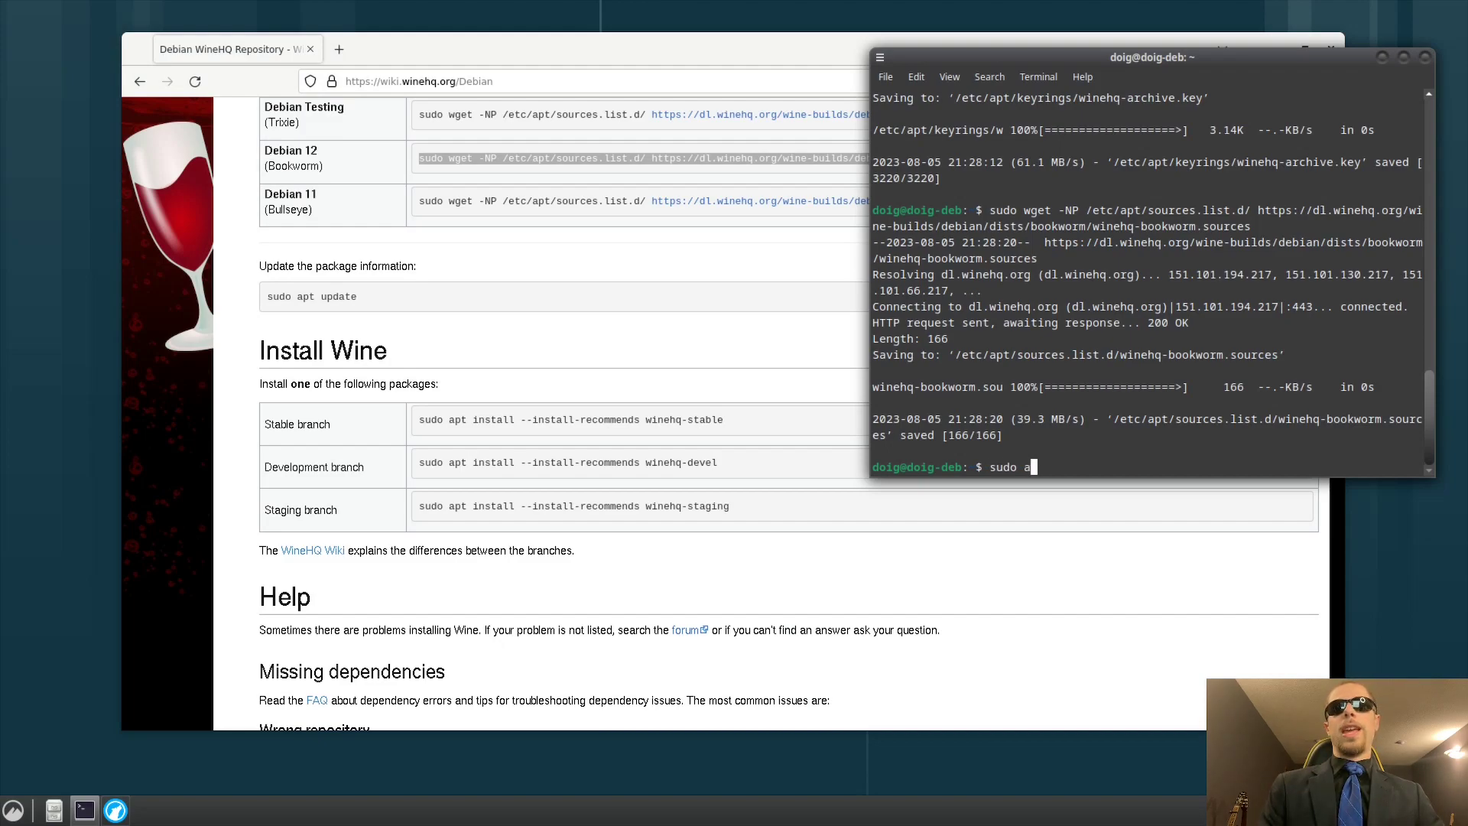
key(BackSpace)
key(BackSpace)
key(BackSpace)
text(pt update)
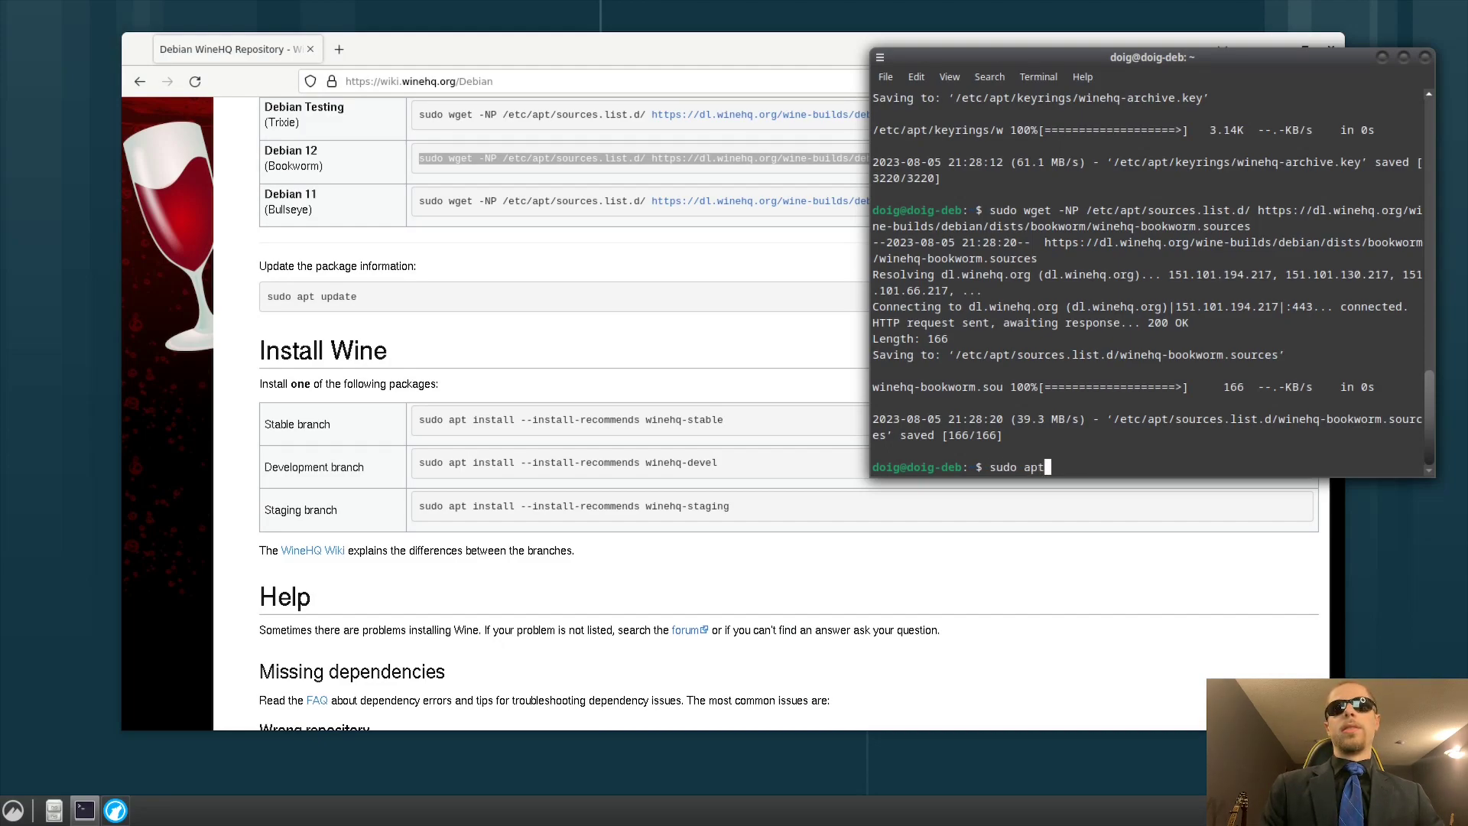
key(Return)
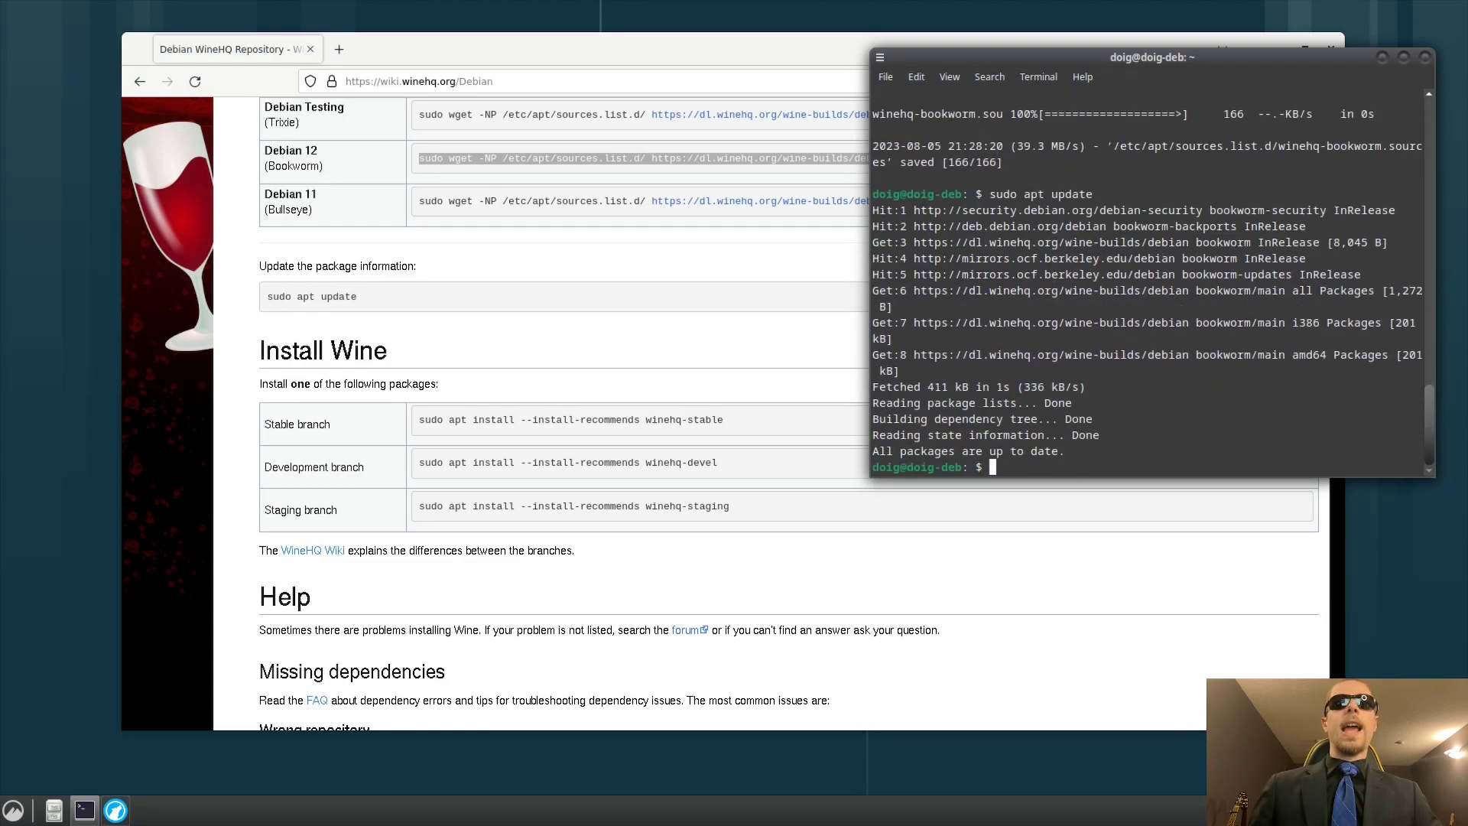
- Select the WineHQ Staging branch install command on the page
drag(419, 506, 730, 506)
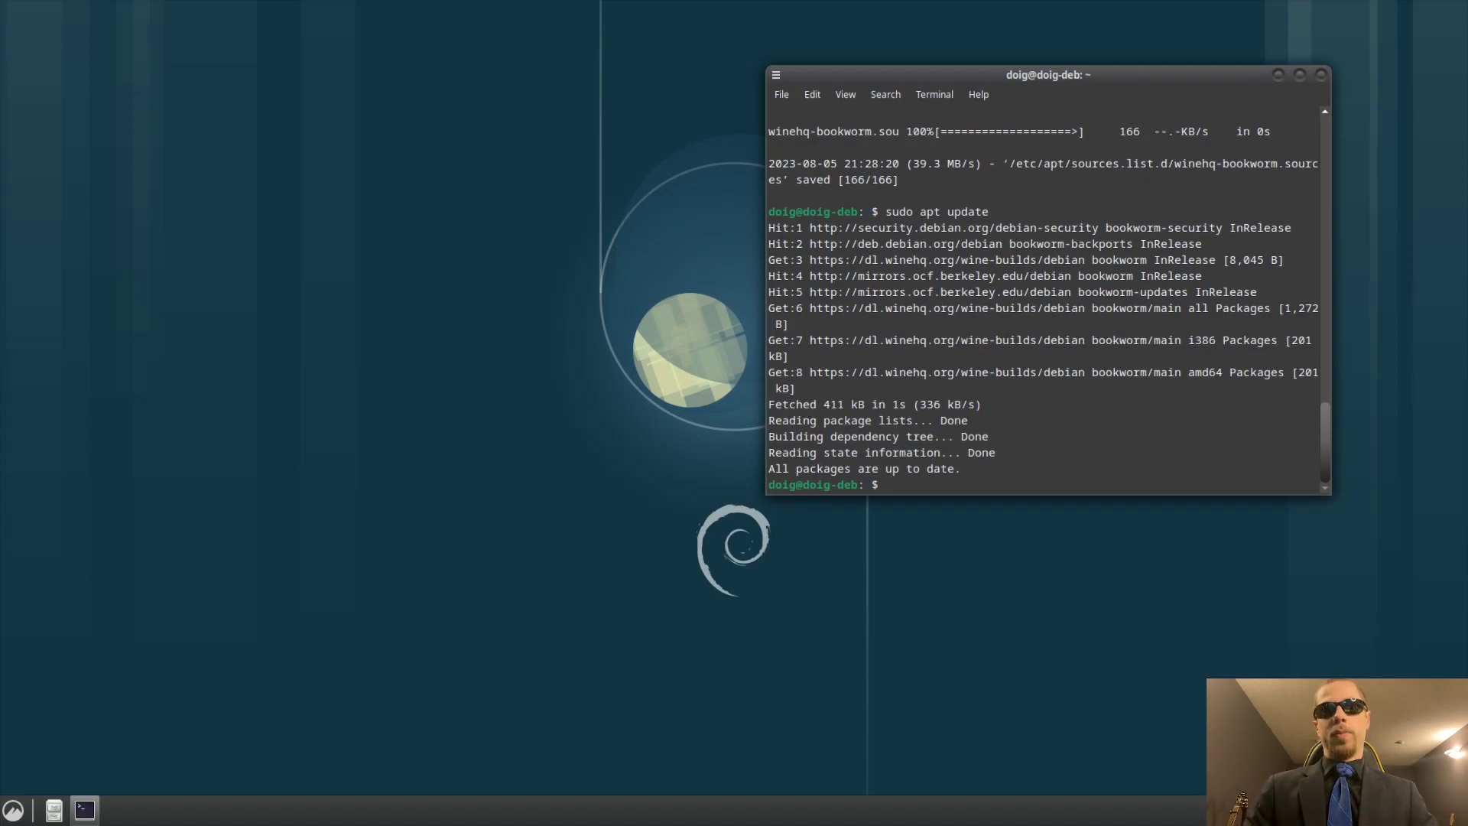
- Preview installing gamemode with sudo apt install gamemode, then decline it
text(su)
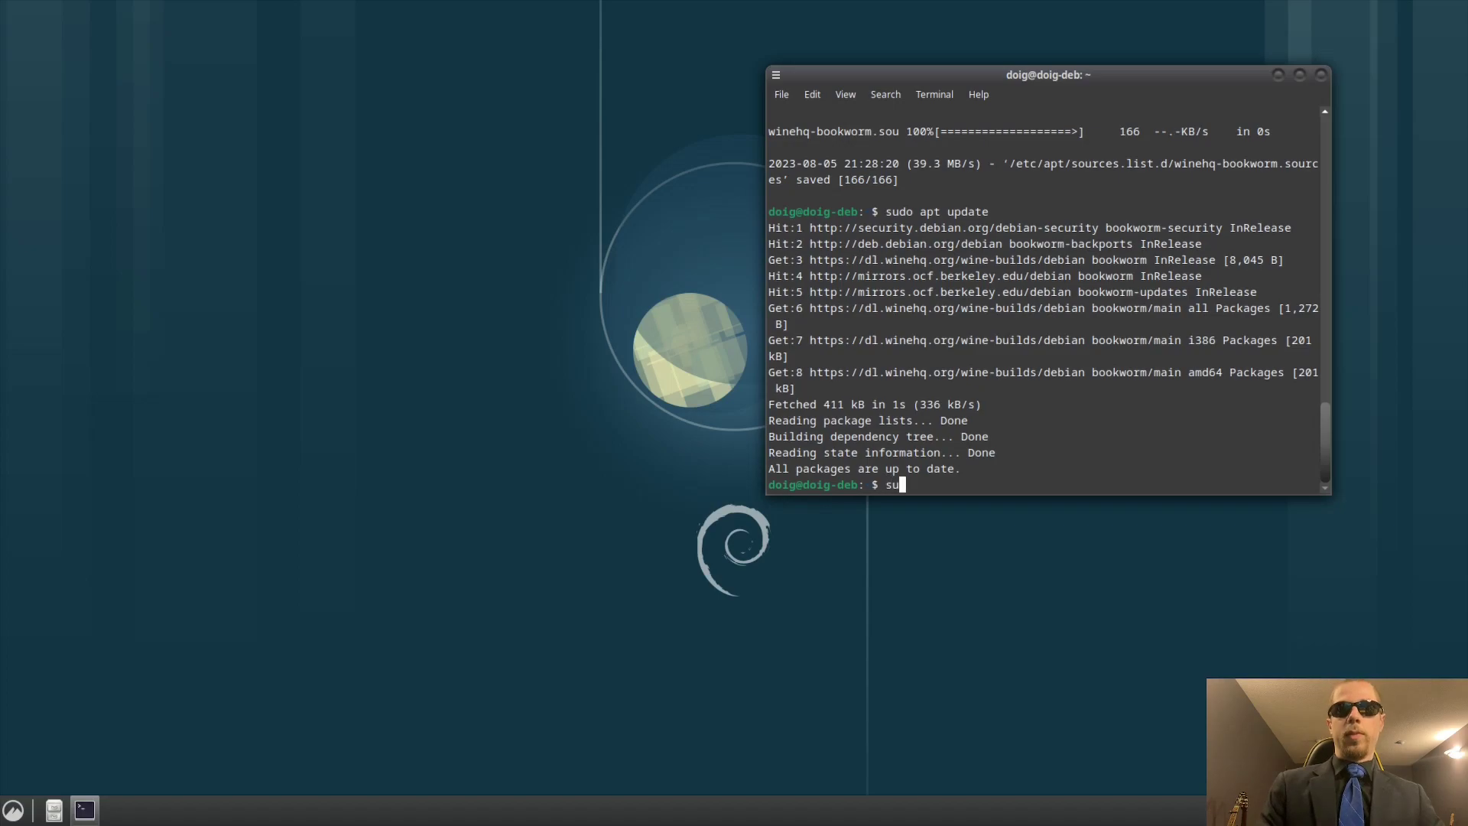
text(do apt install )
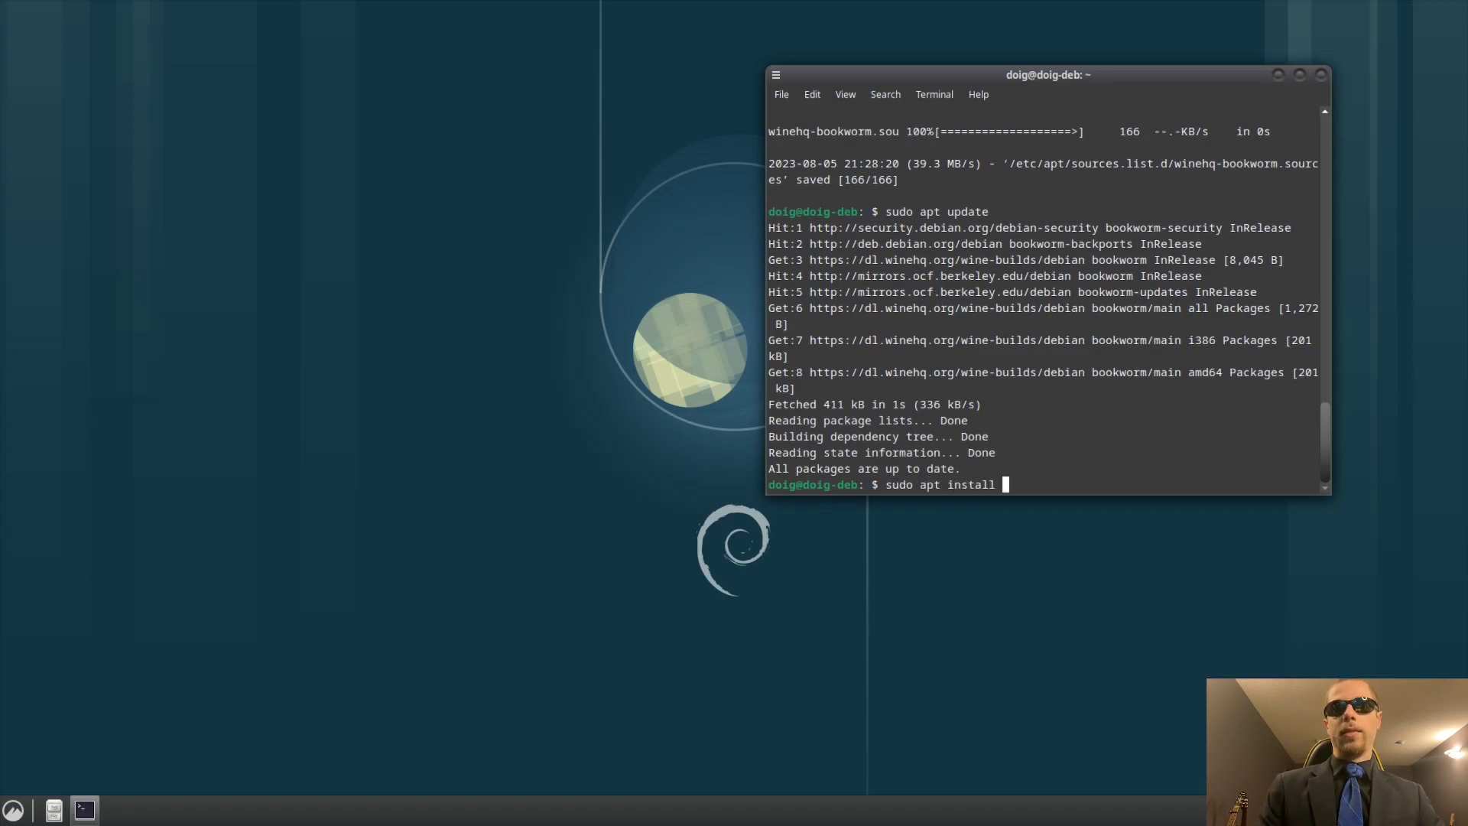
text(gamemode)
key(Return)
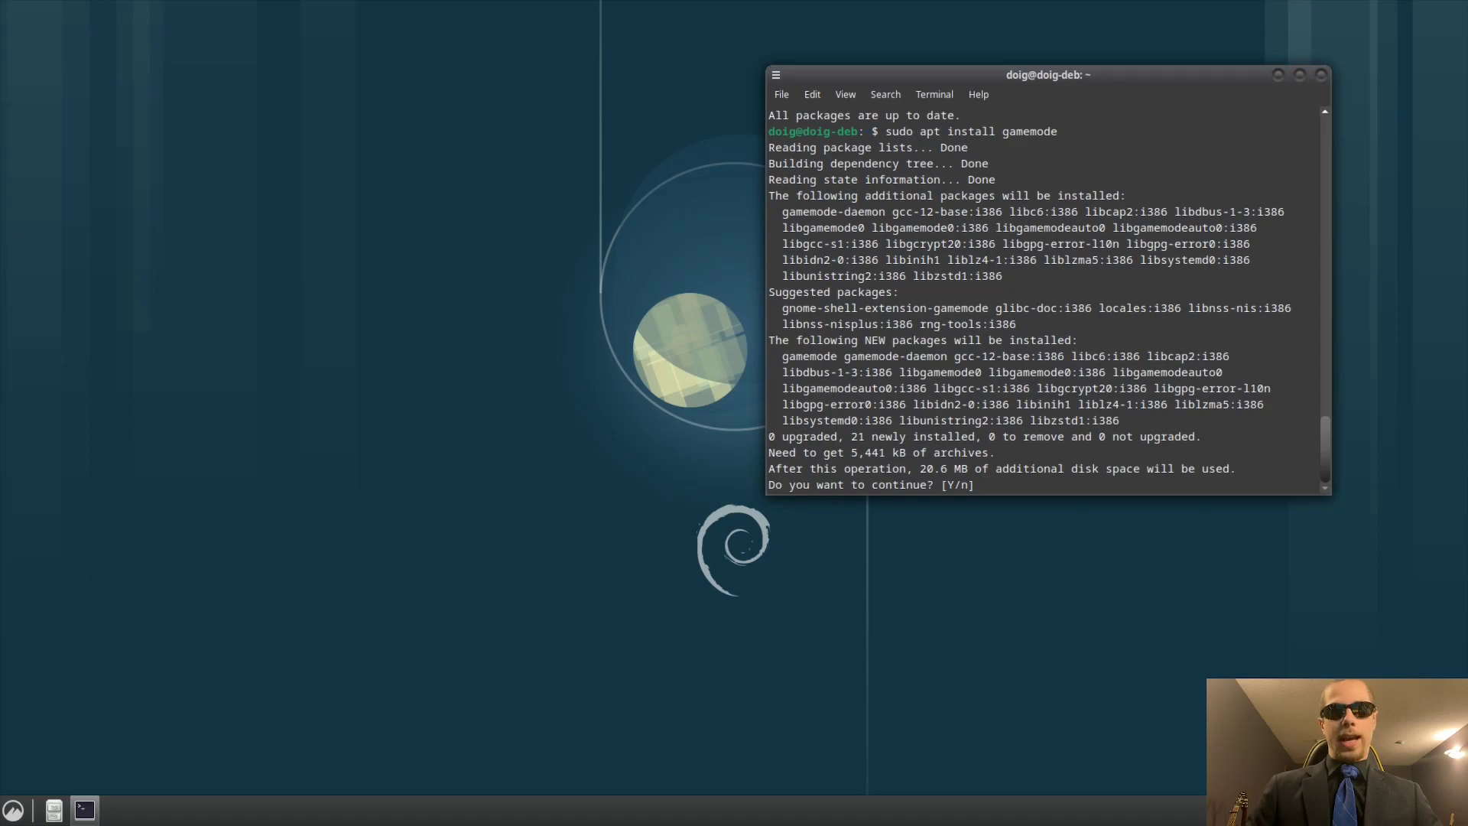
text(n)
key(Return)
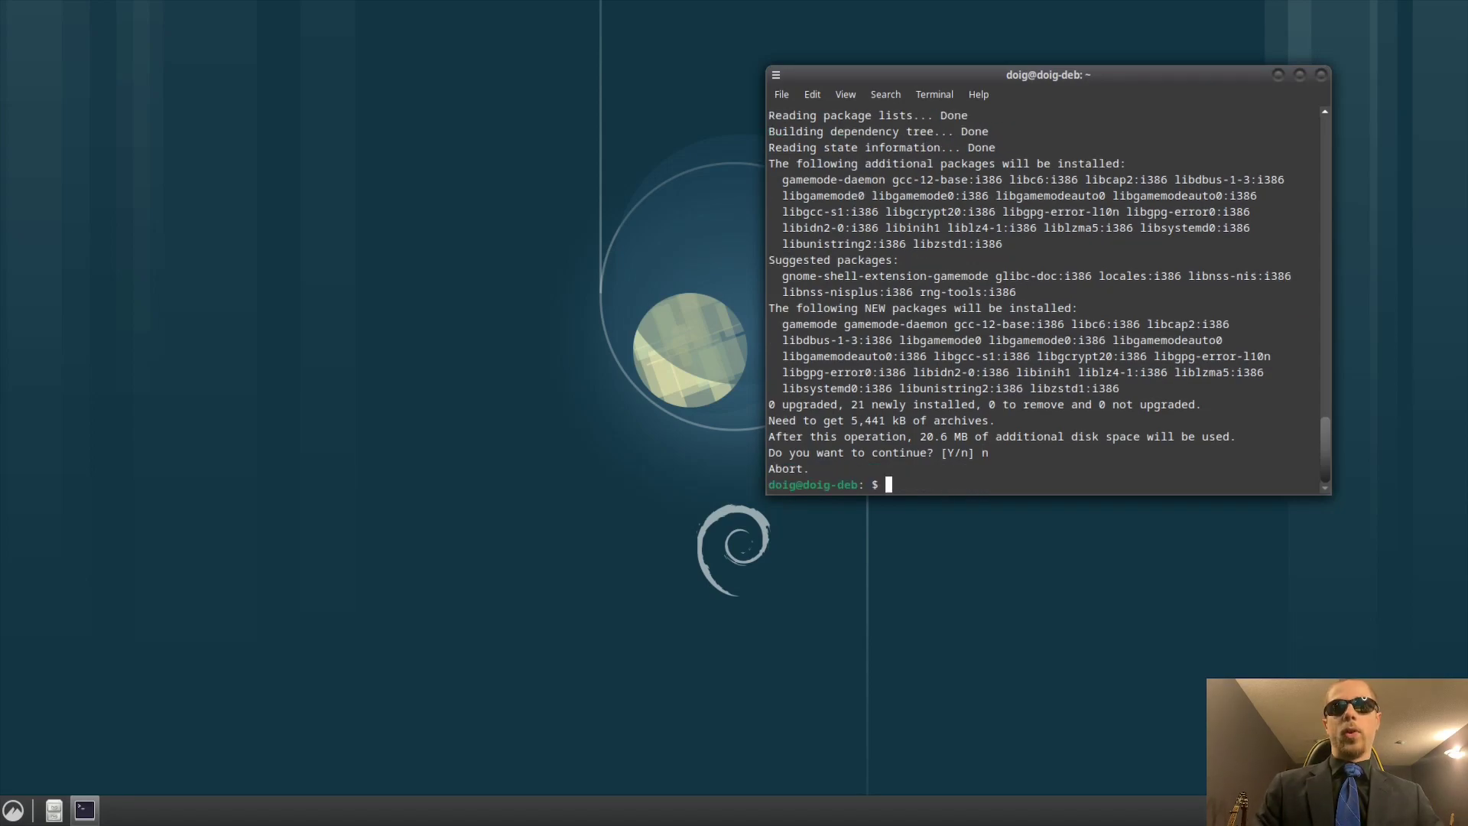
- Preview installing Lutris (269 packages, 468 MB) after fixing the 'isntall' typo, then decline it
text(sud)
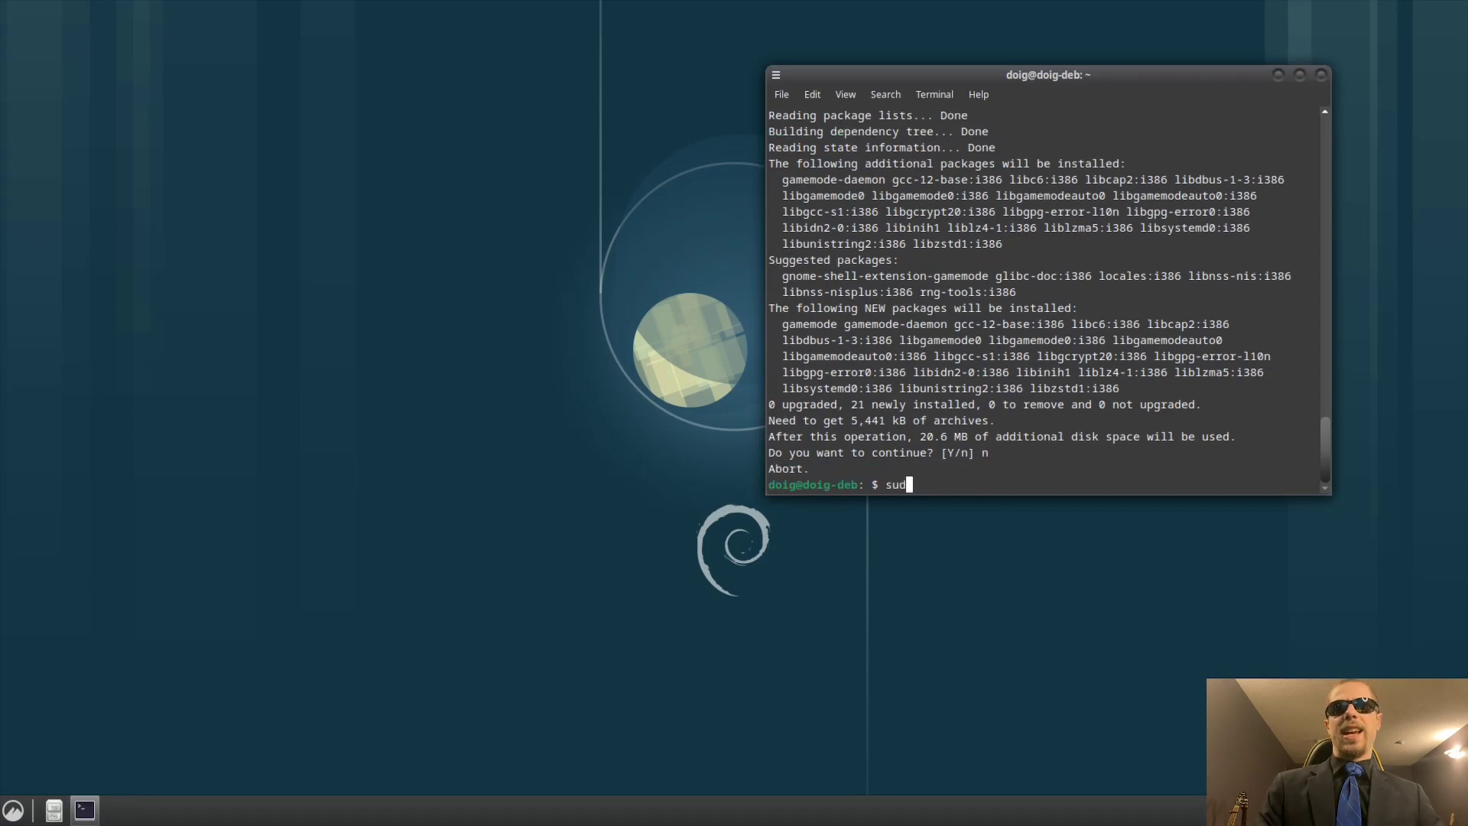
text(o apt isntall lutris)
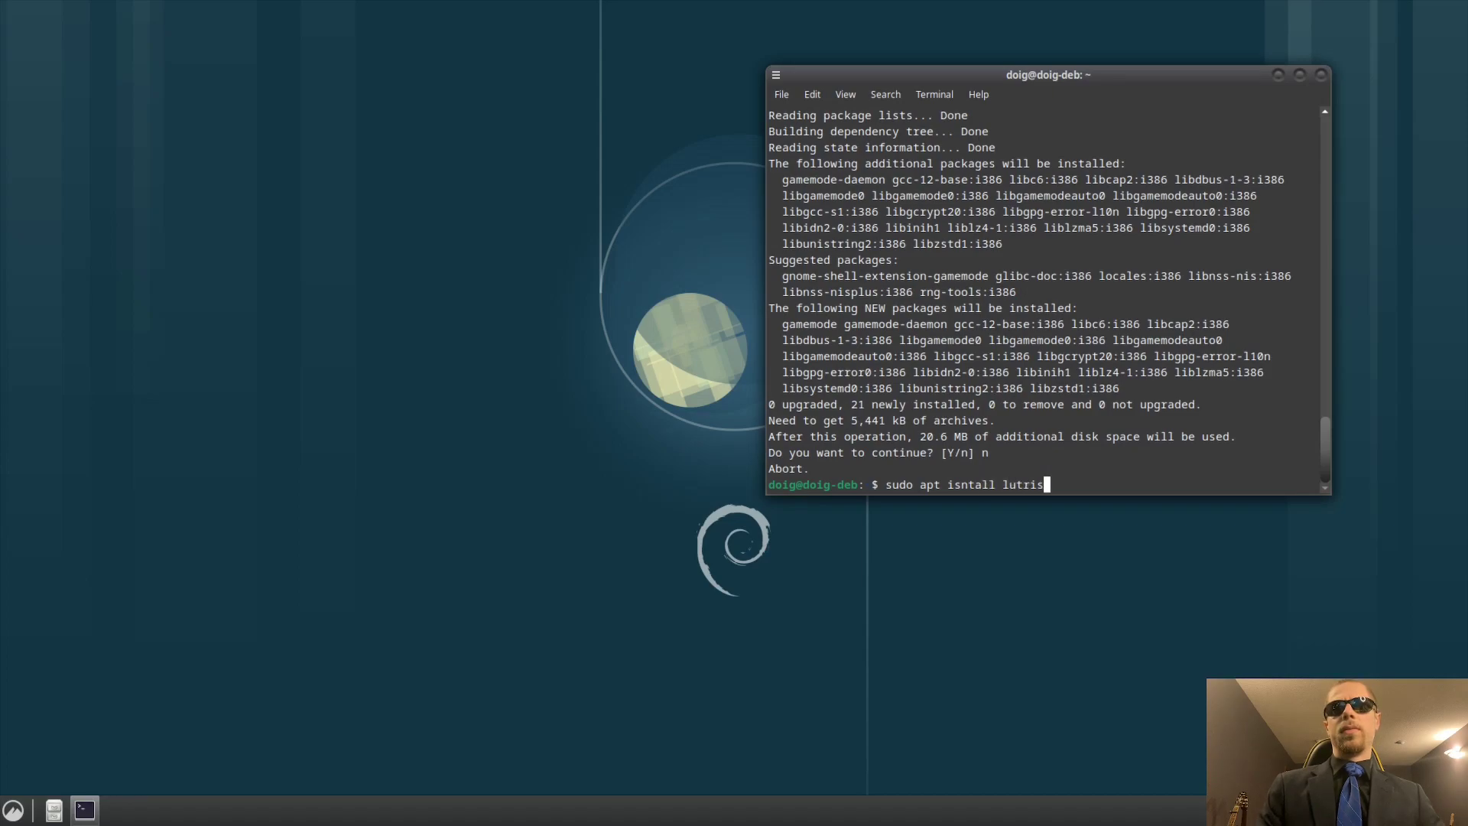
key(Return)
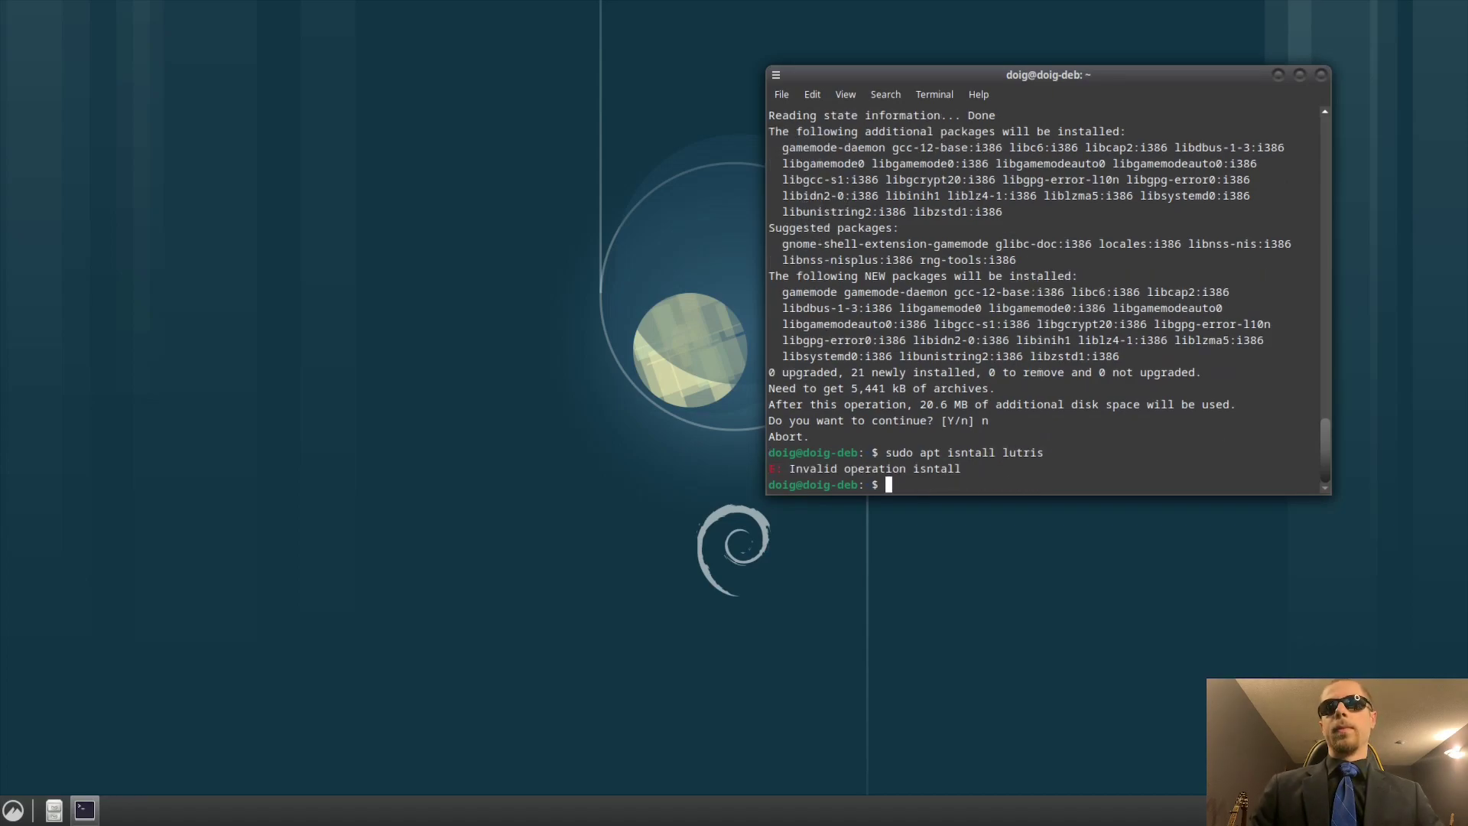
key(Up)
key(Left)
key(Left)
key(Left)
key(Left)
key(Left)
key(Left)
key(Left)
key(Left)
key(Left)
key(Left)
key(Left)
key(Left)
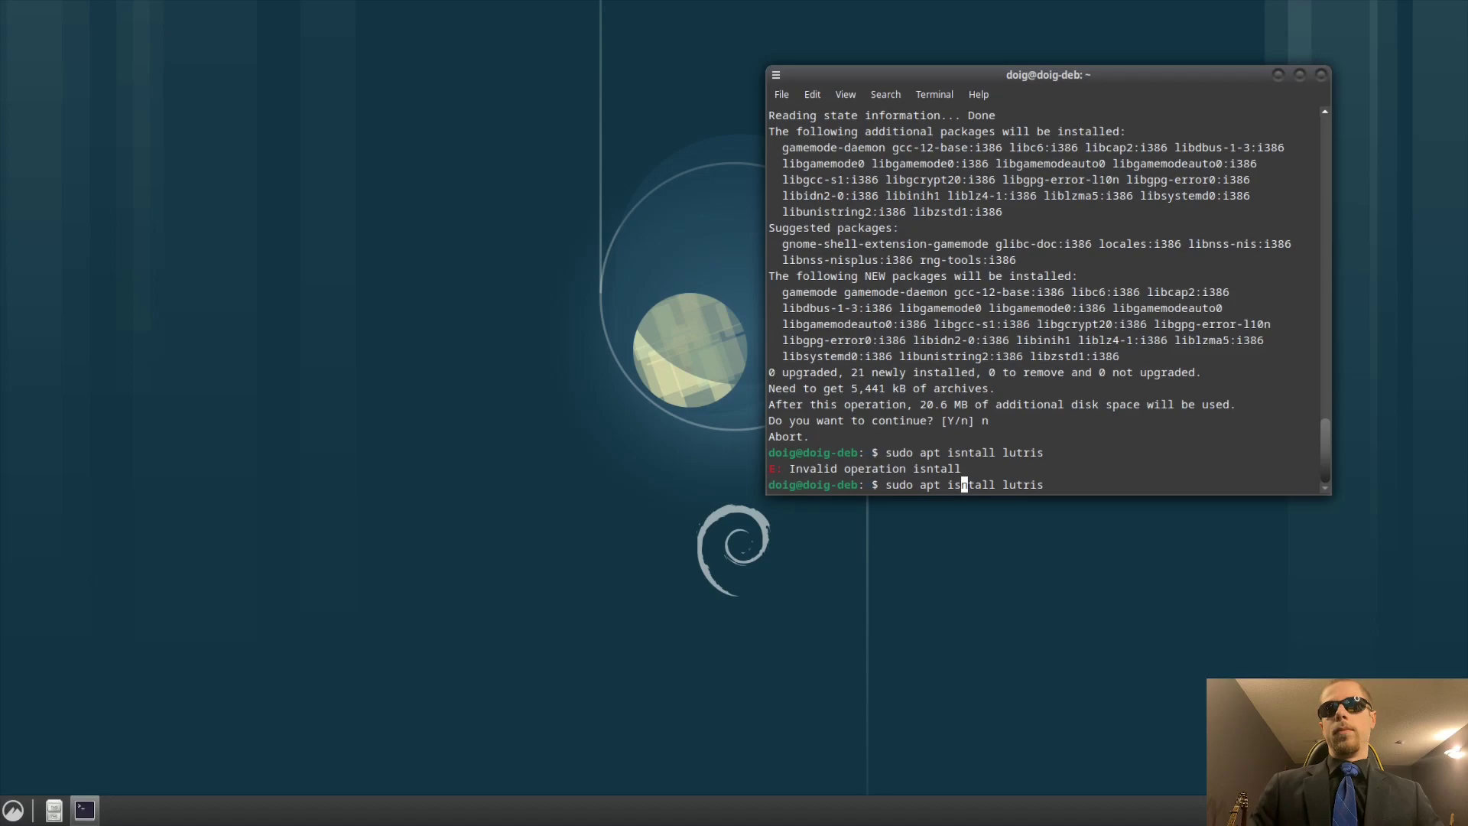
key(BackSpace)
key(Right)
text(s)
key(Return)
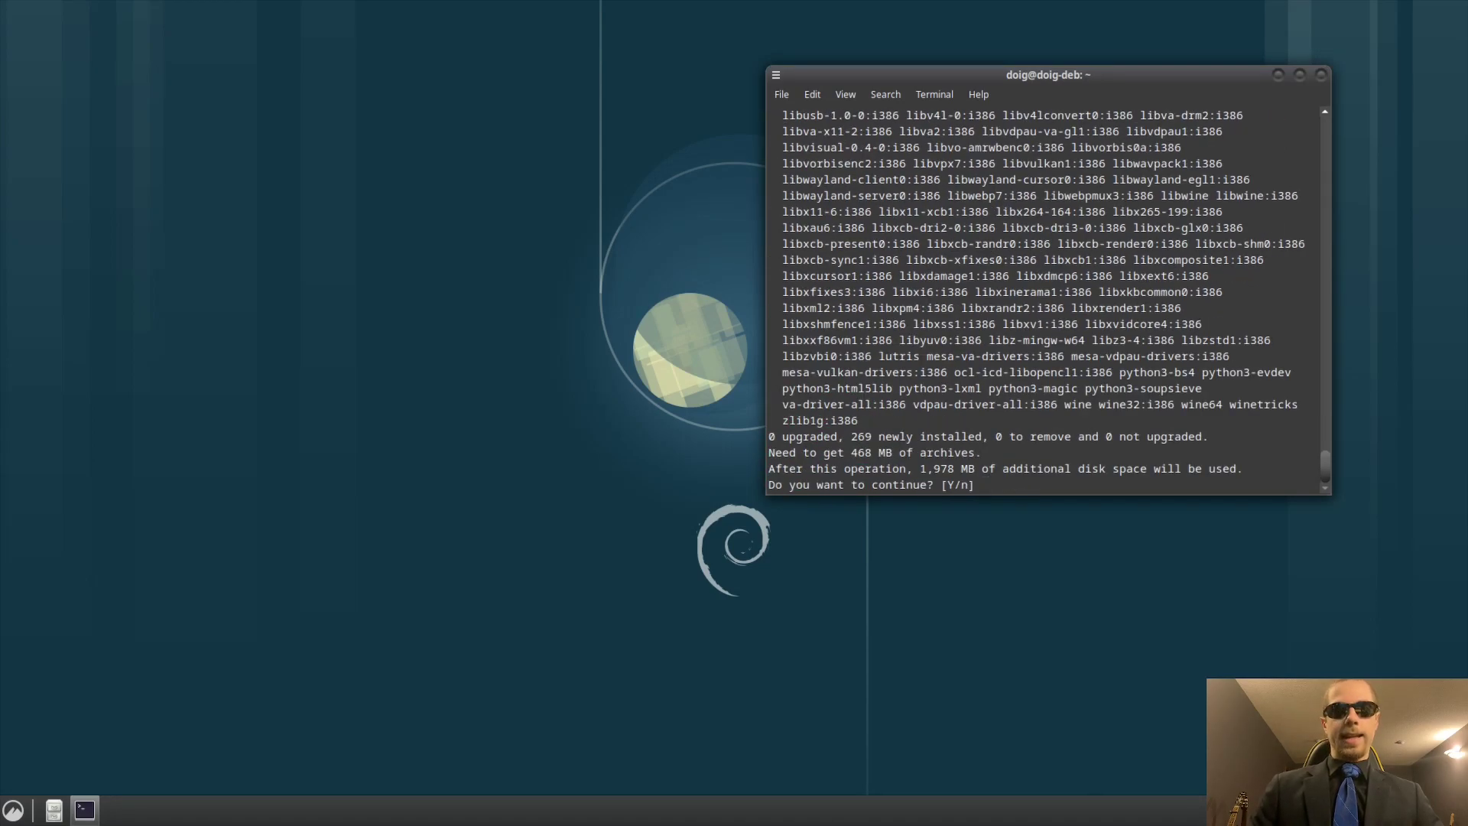
text(n)
key(Return)
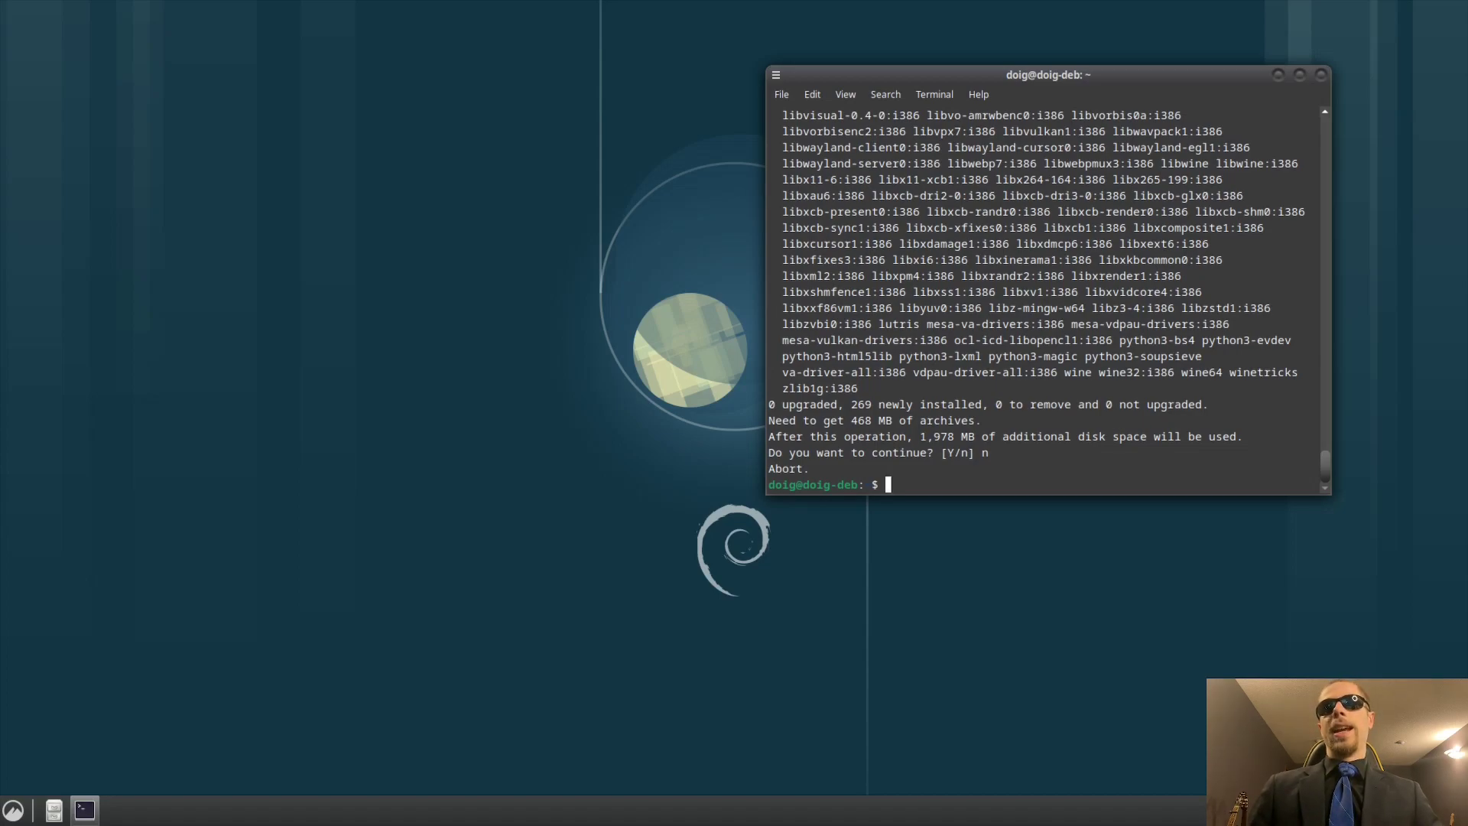
mouse_move(994, 74)
mouse_down()
mouse_move(857, 165)
mouse_move(817, 51)
mouse_move(1012, 73)
mouse_move(975, 76)
mouse_move(991, 77)
mouse_up()
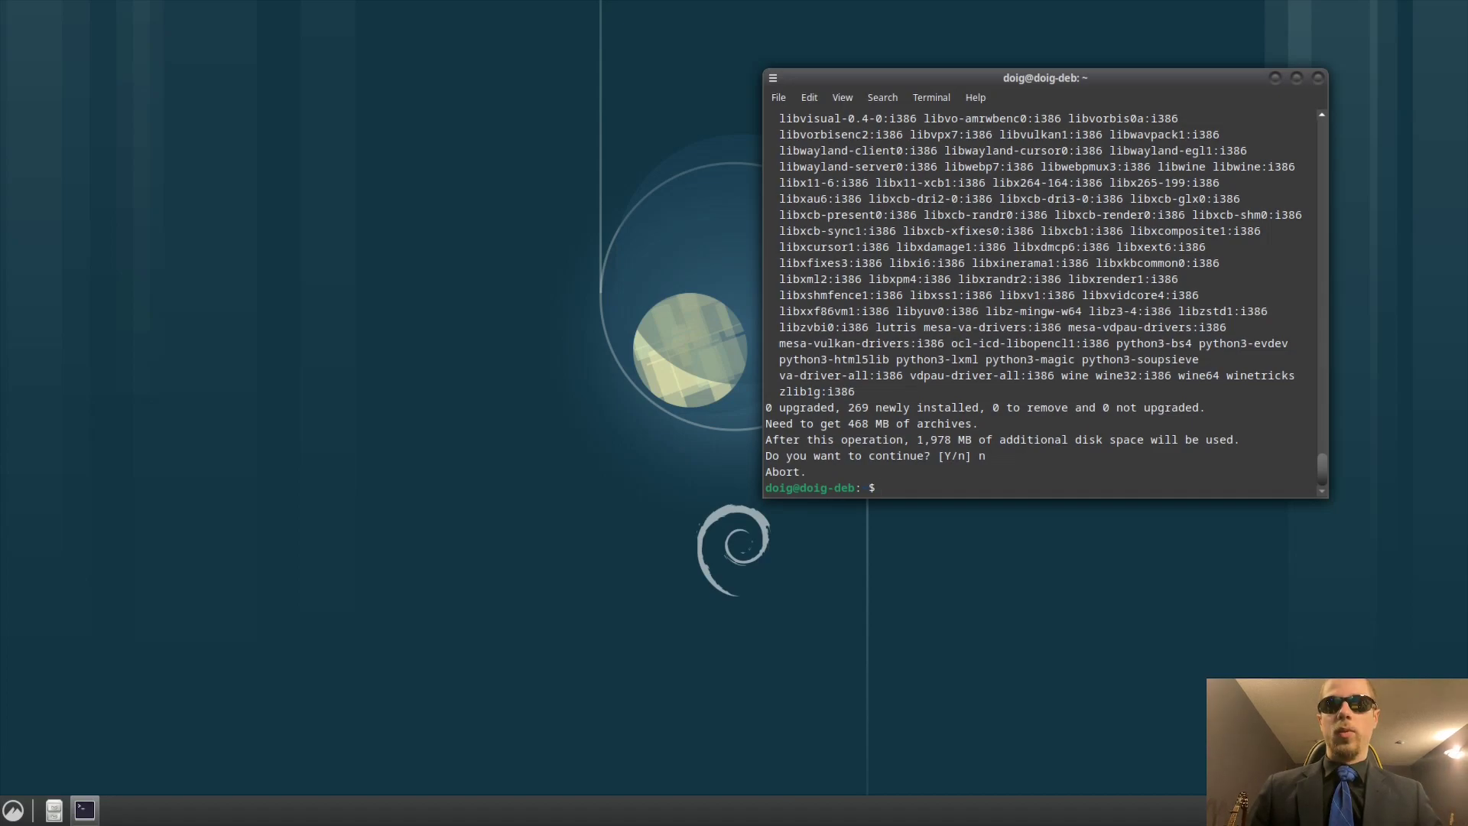
- Move the terminal window aside and close it to reveal the empty desktop
drag(994, 77, 1042, 182)
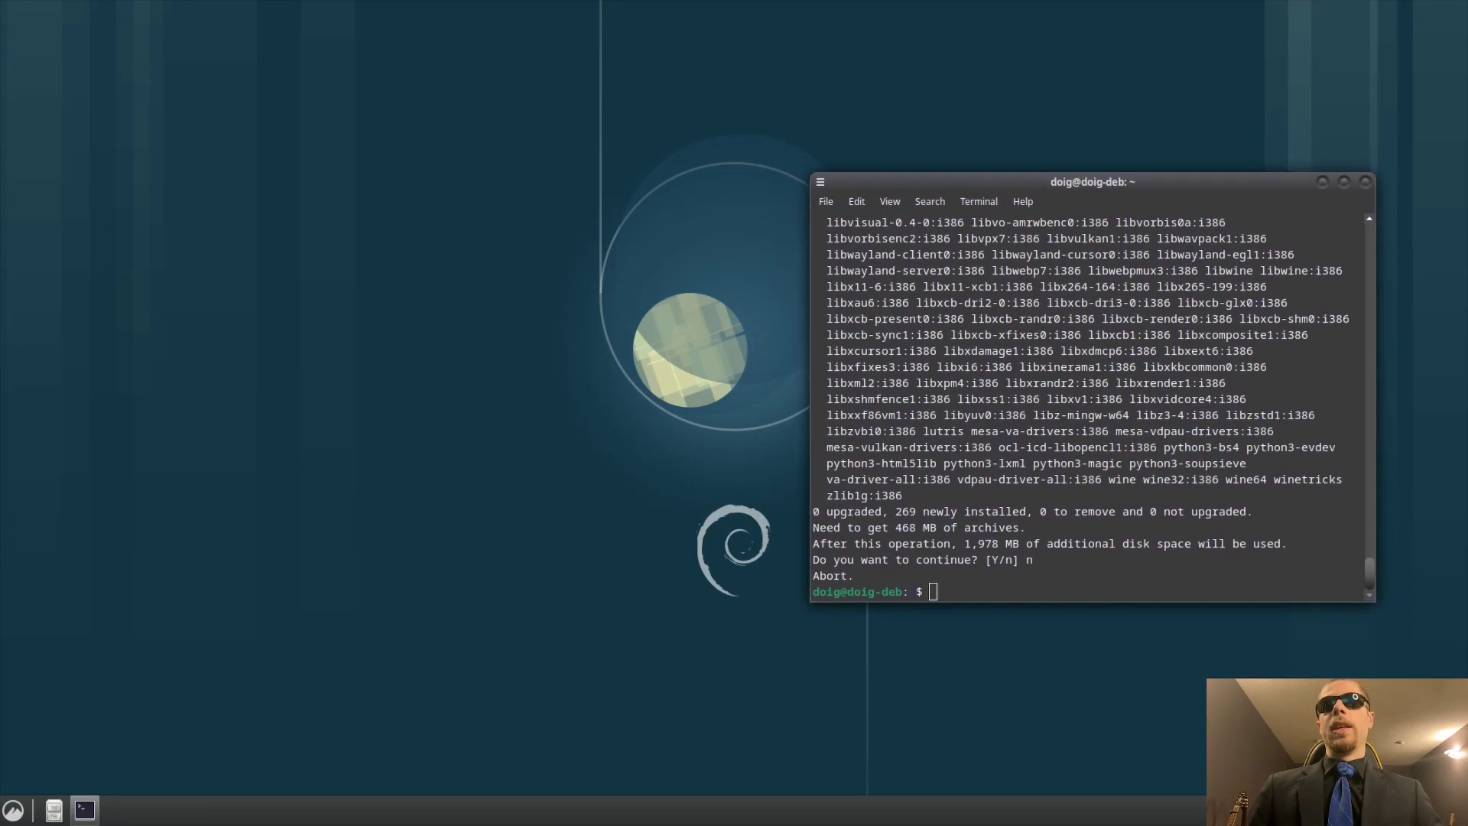
click(1366, 181)
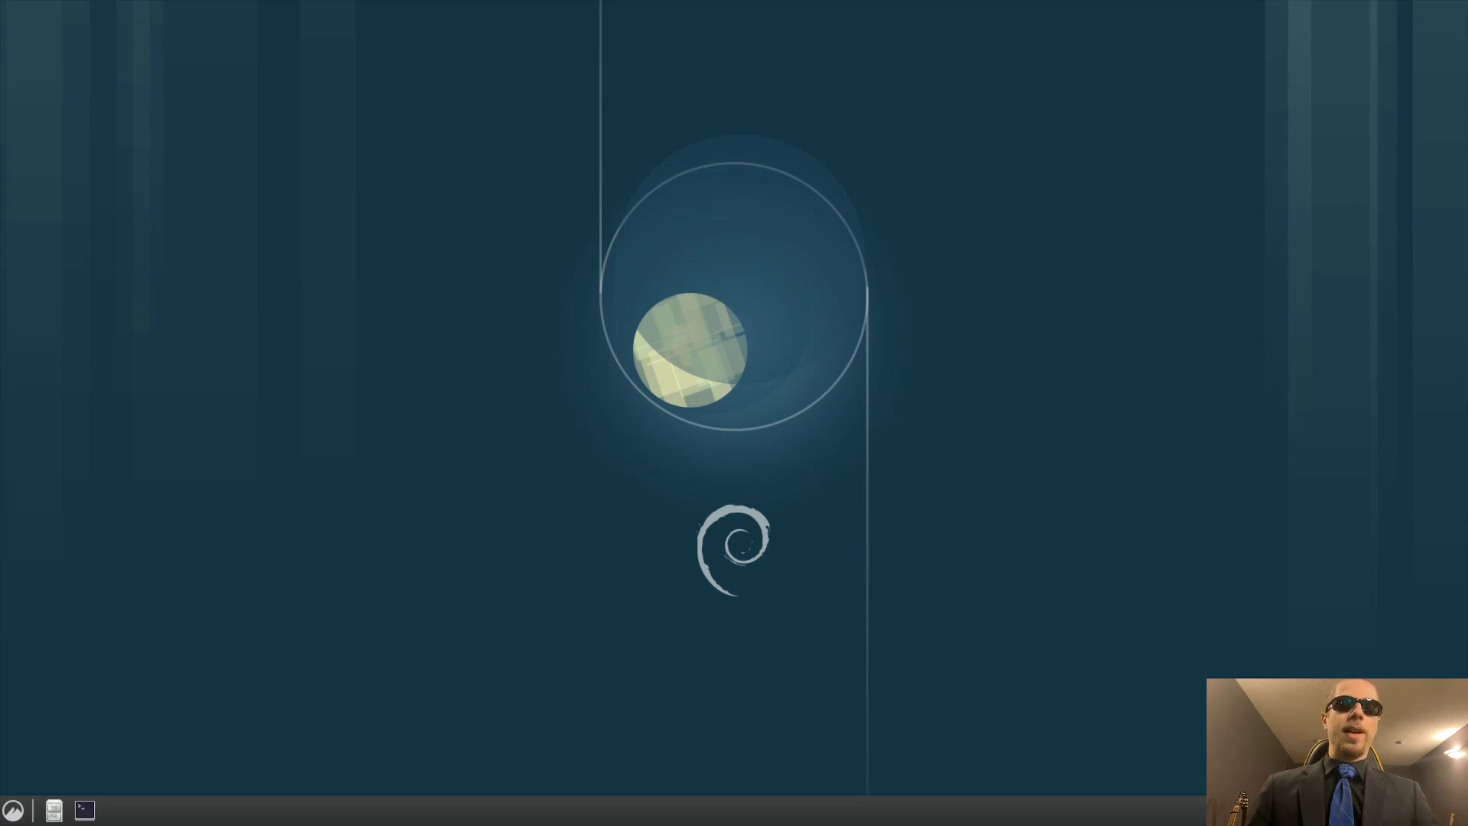
- In a new terminal, preview 'sudo apt autoremove --purge libreoffice-*' (71 packages, 365 MB), then decline
click(85, 810)
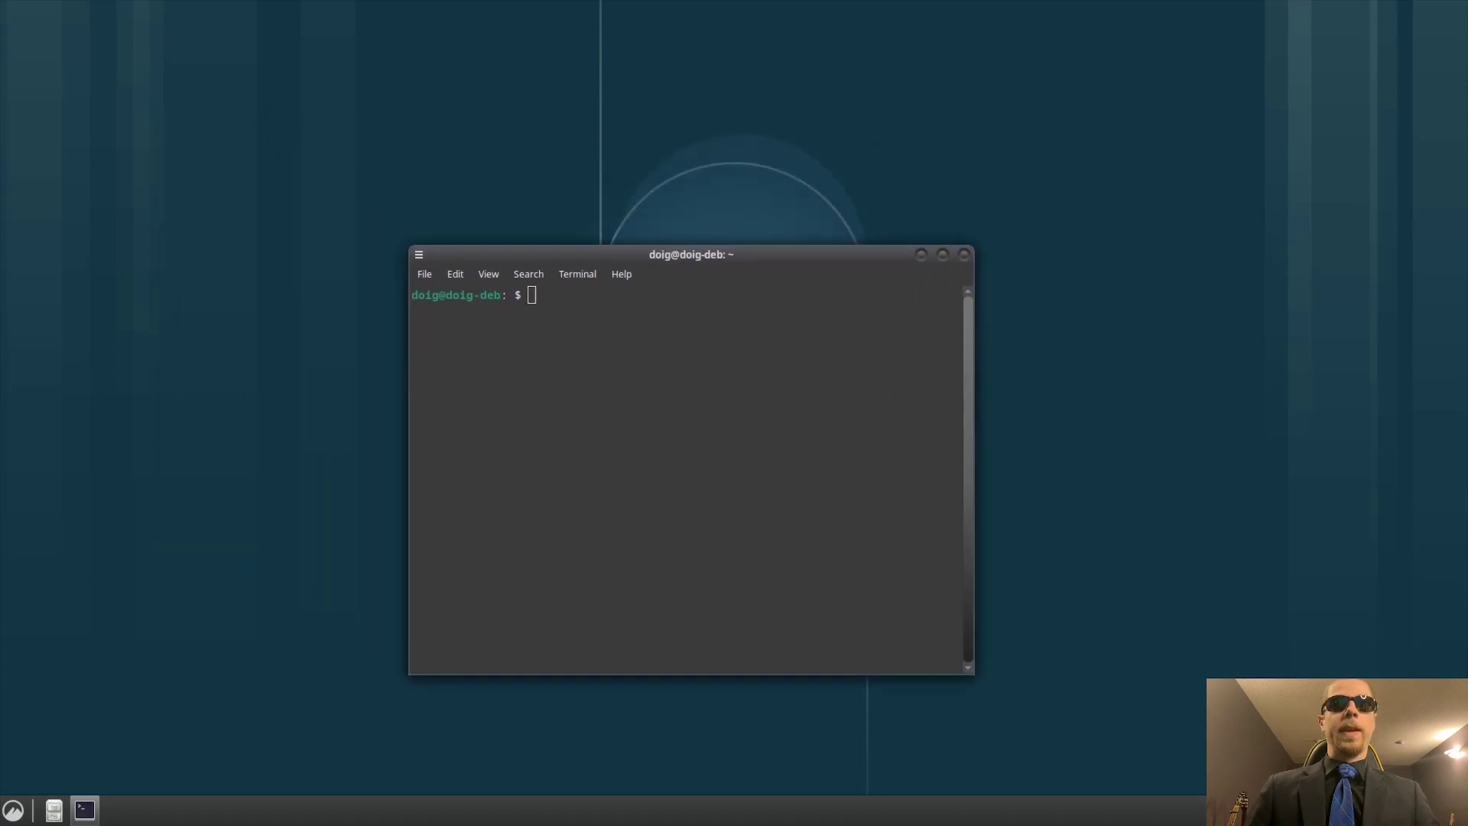
text(sudo )
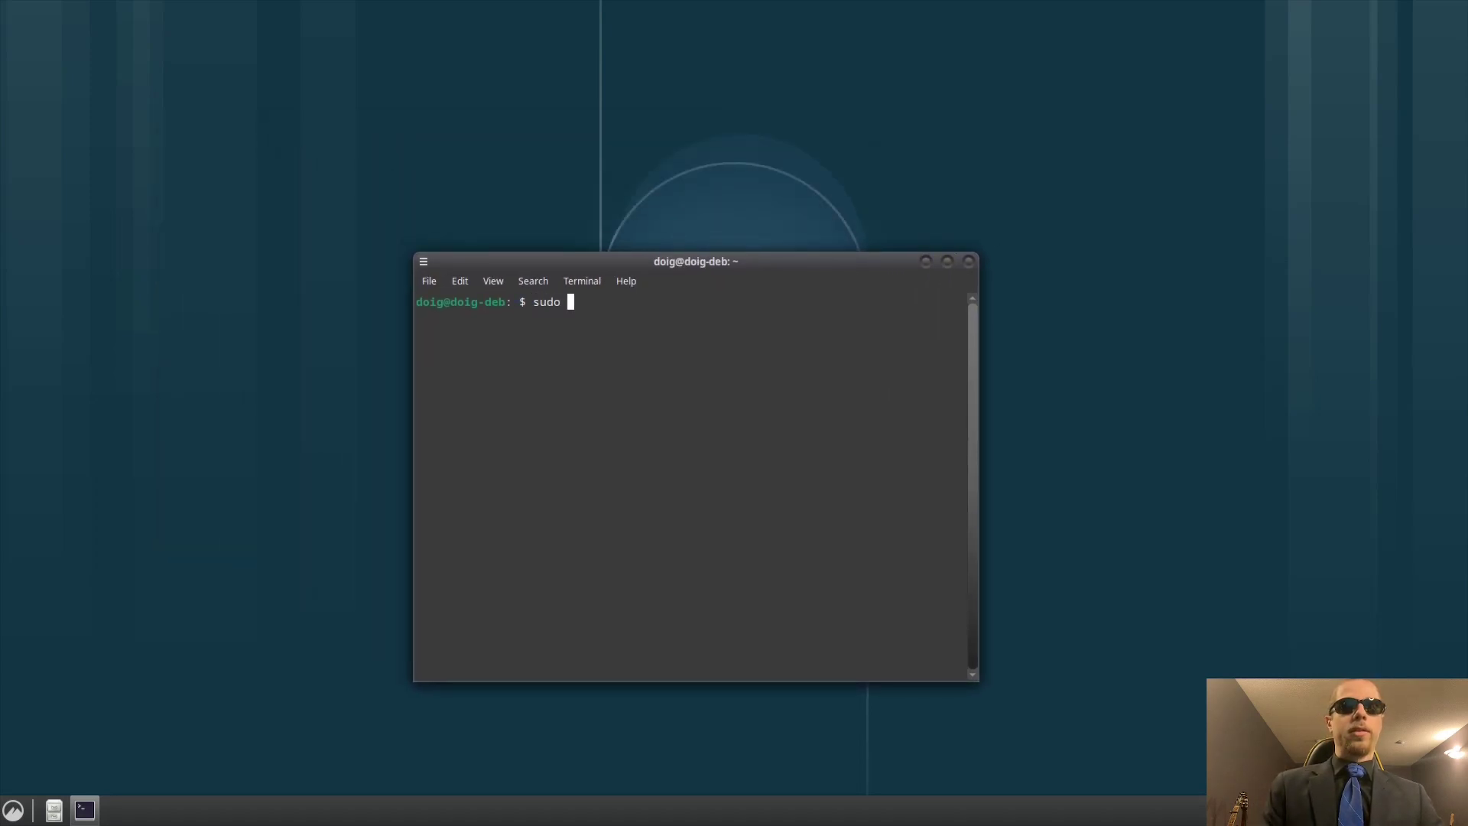
text(apt autoremove --)
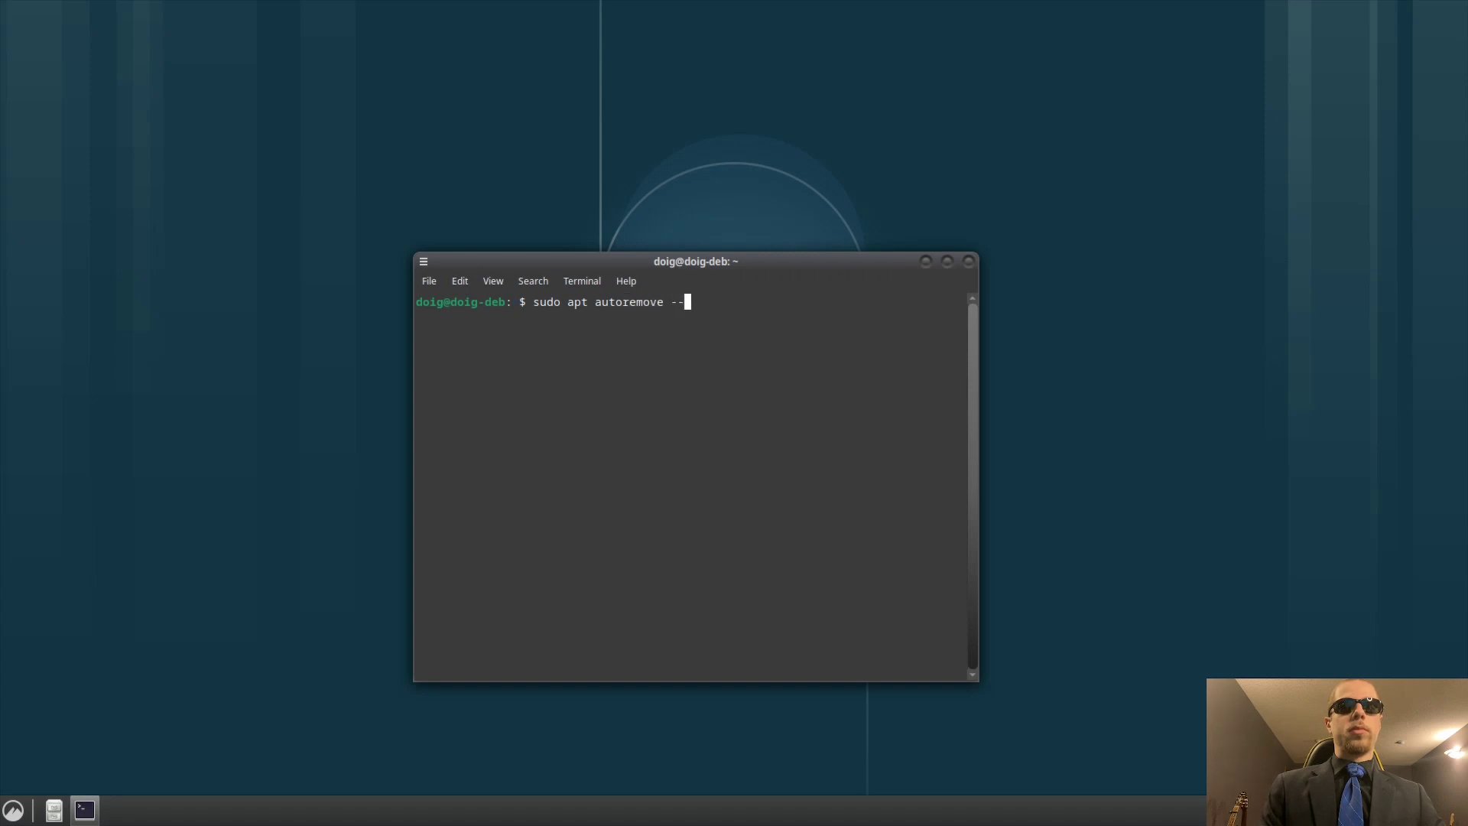
text(purge )
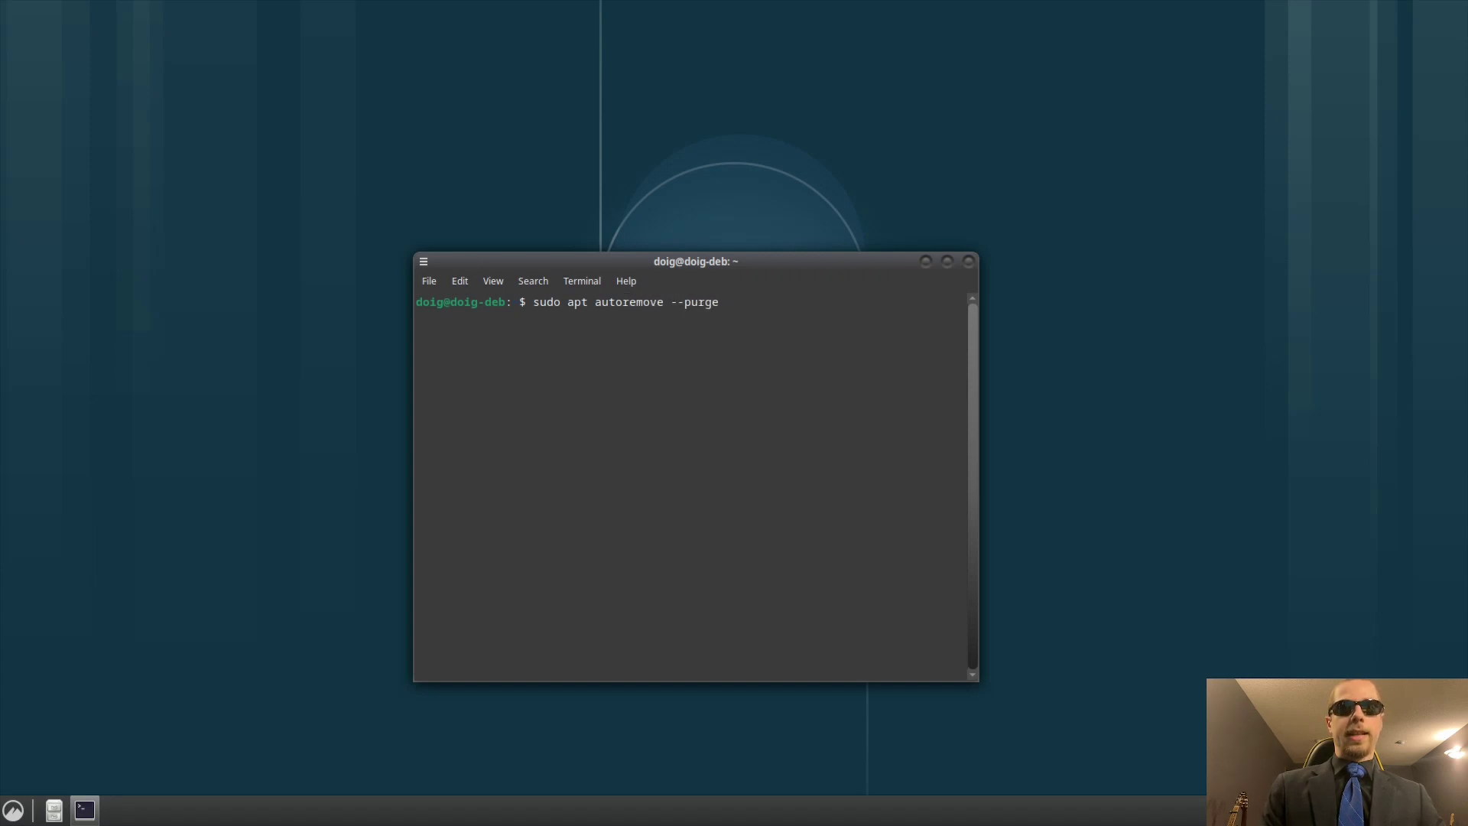
text(libreoff)
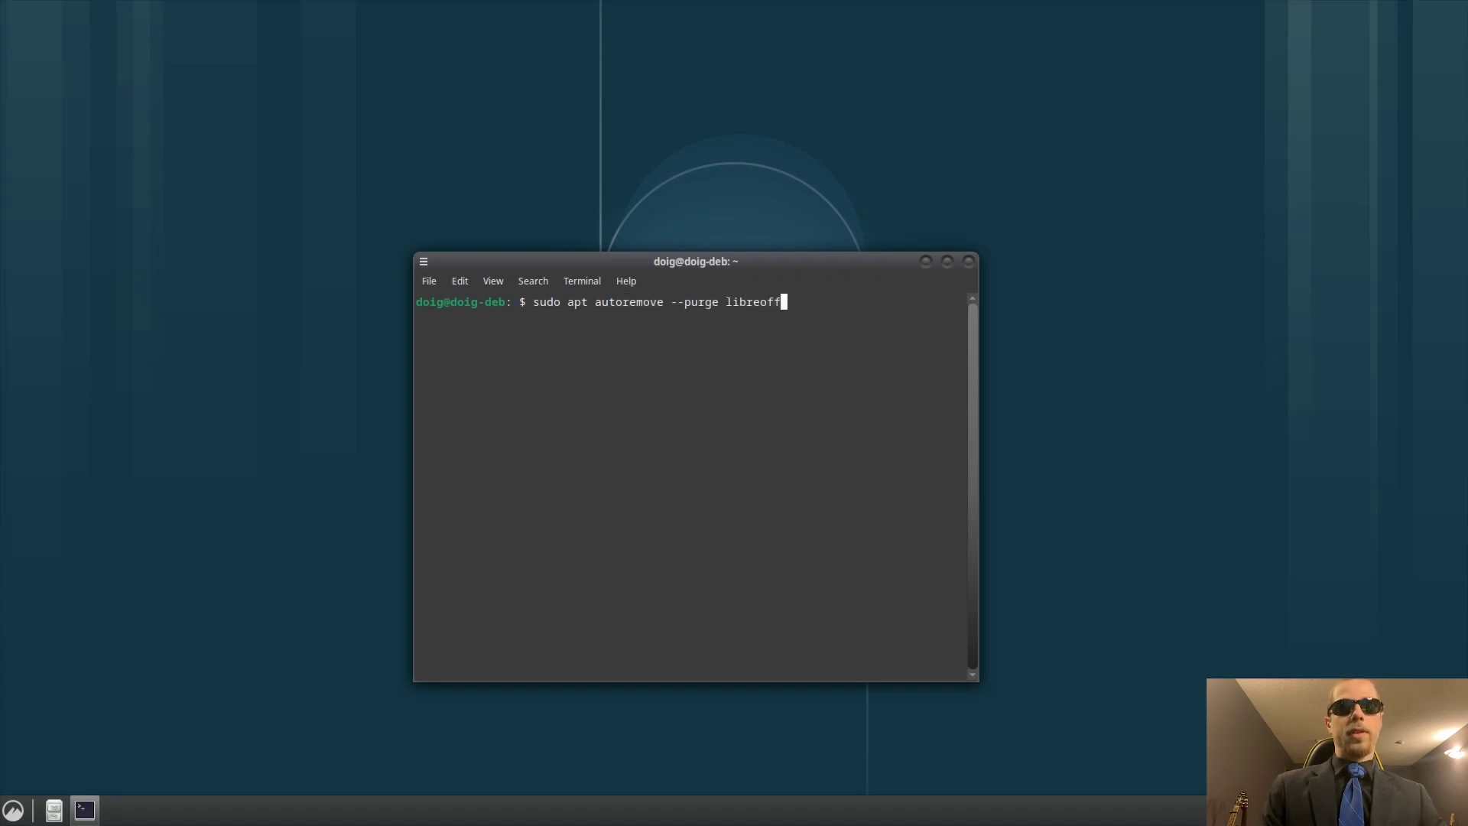
text(ice-*)
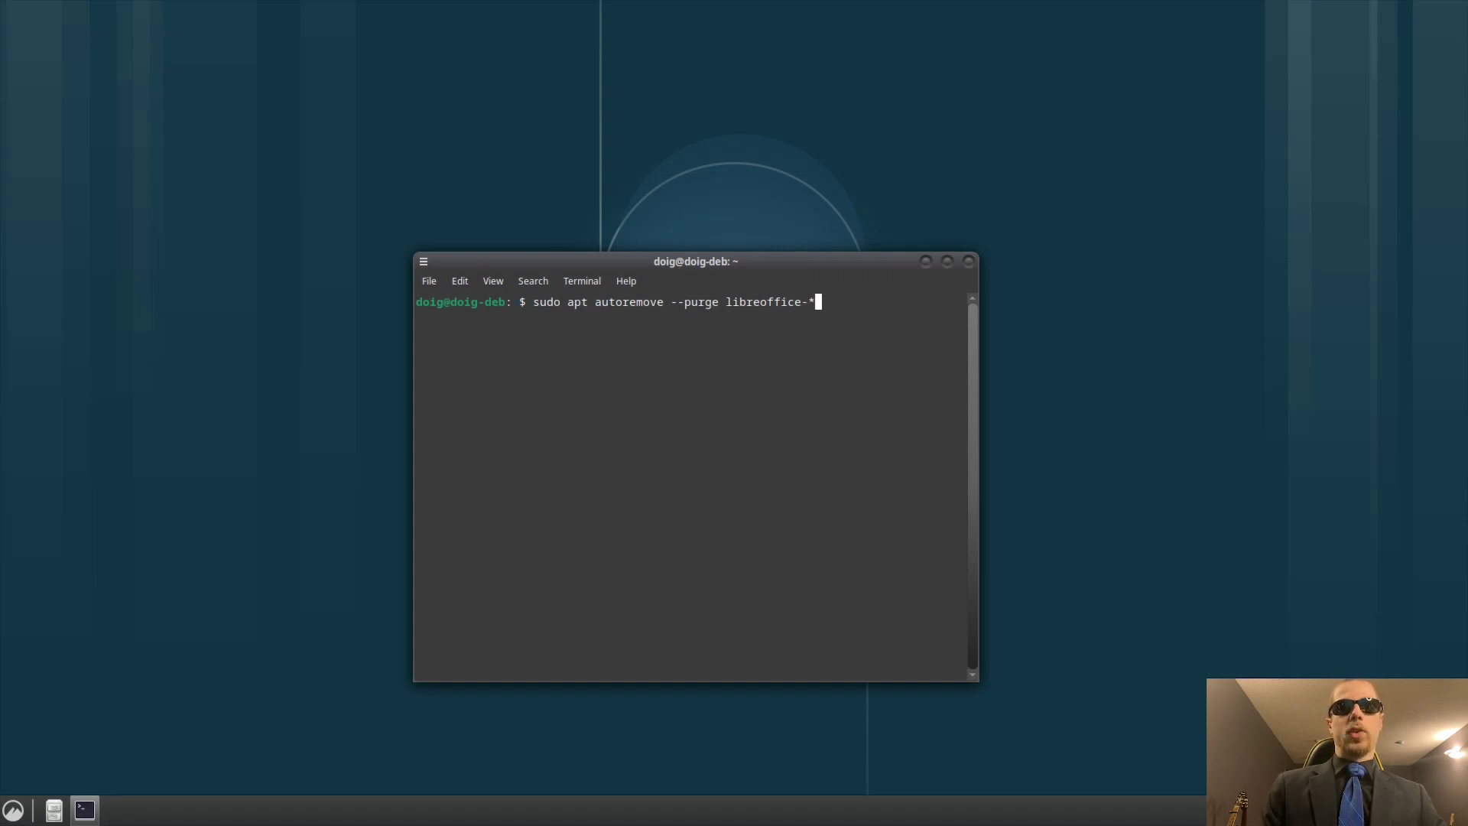
key(Return)
key(Return)
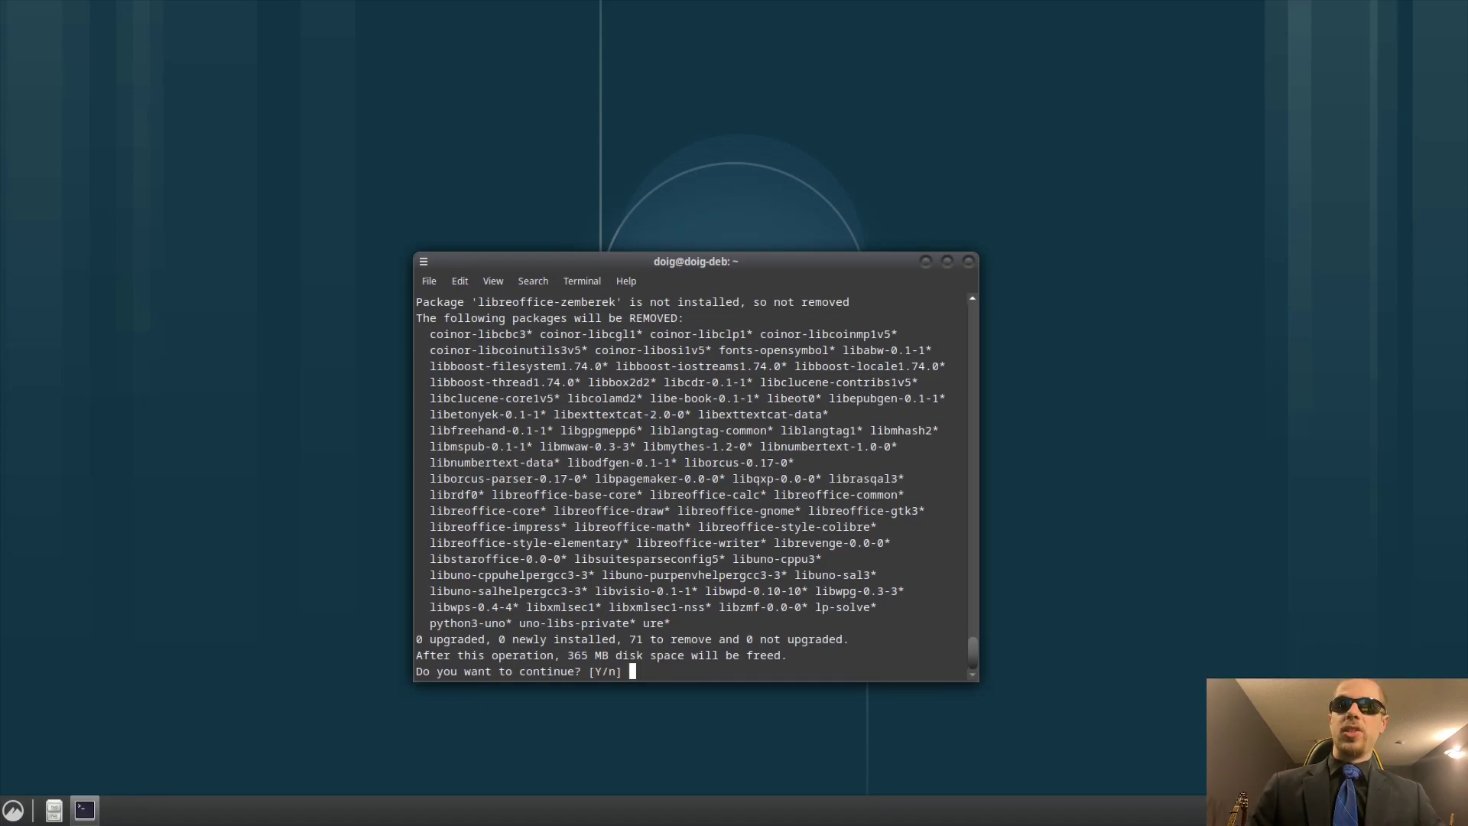
text(n)
key(Return)
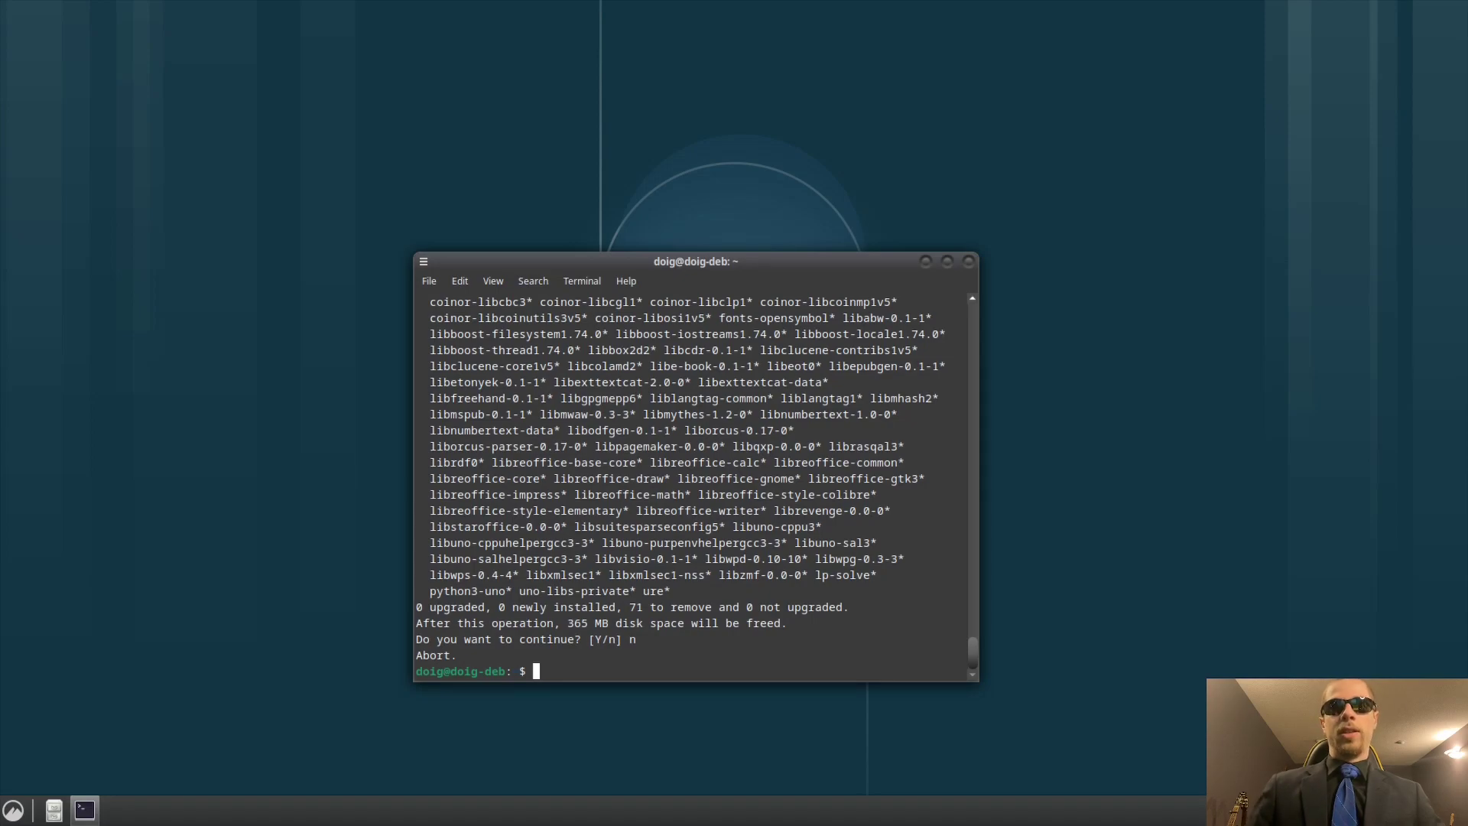
- Minimise the terminal and launch LibreWolf from the application launcher
click(926, 261)
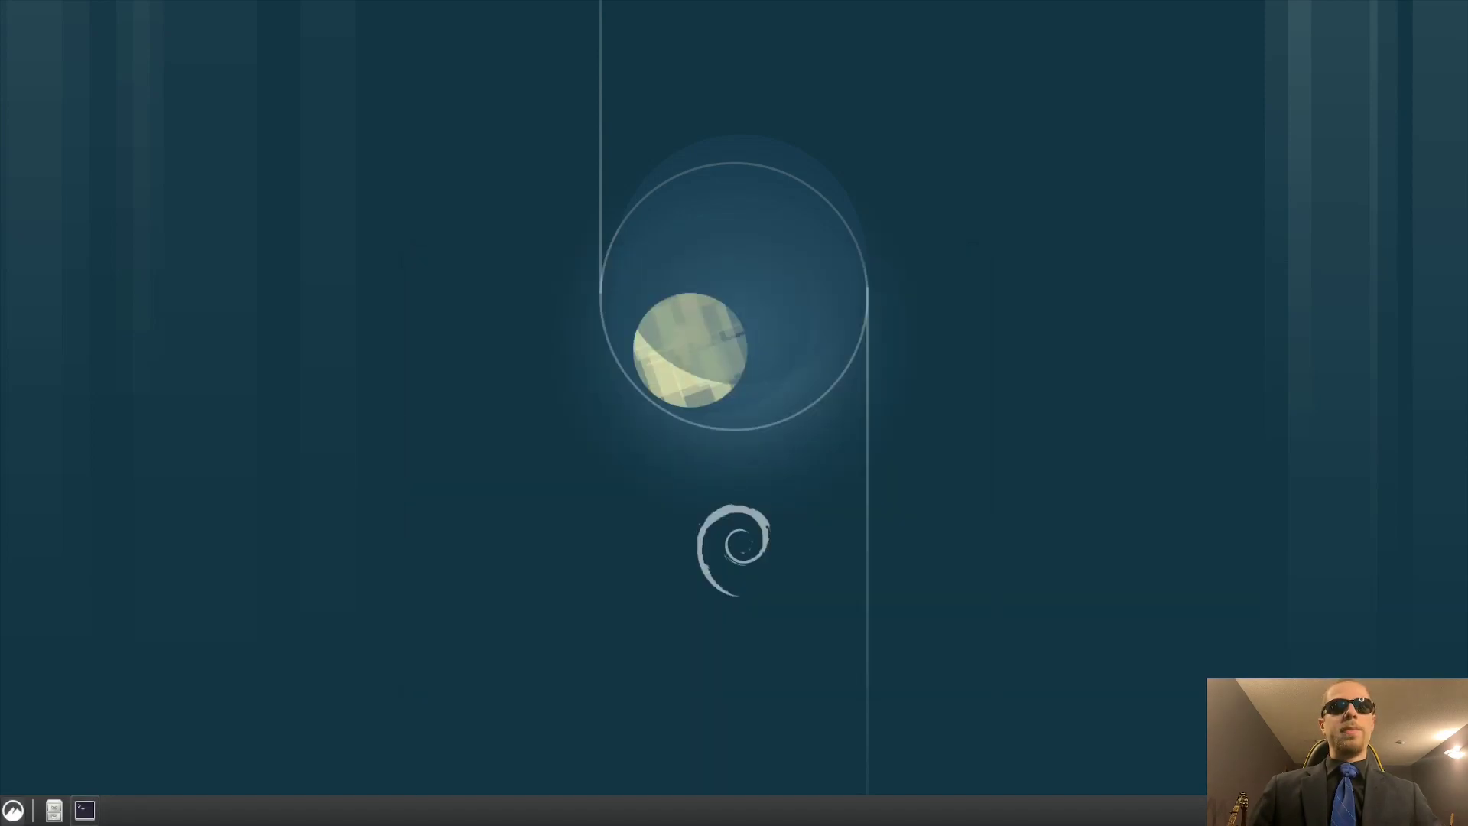
click(13, 810)
text(Libre)
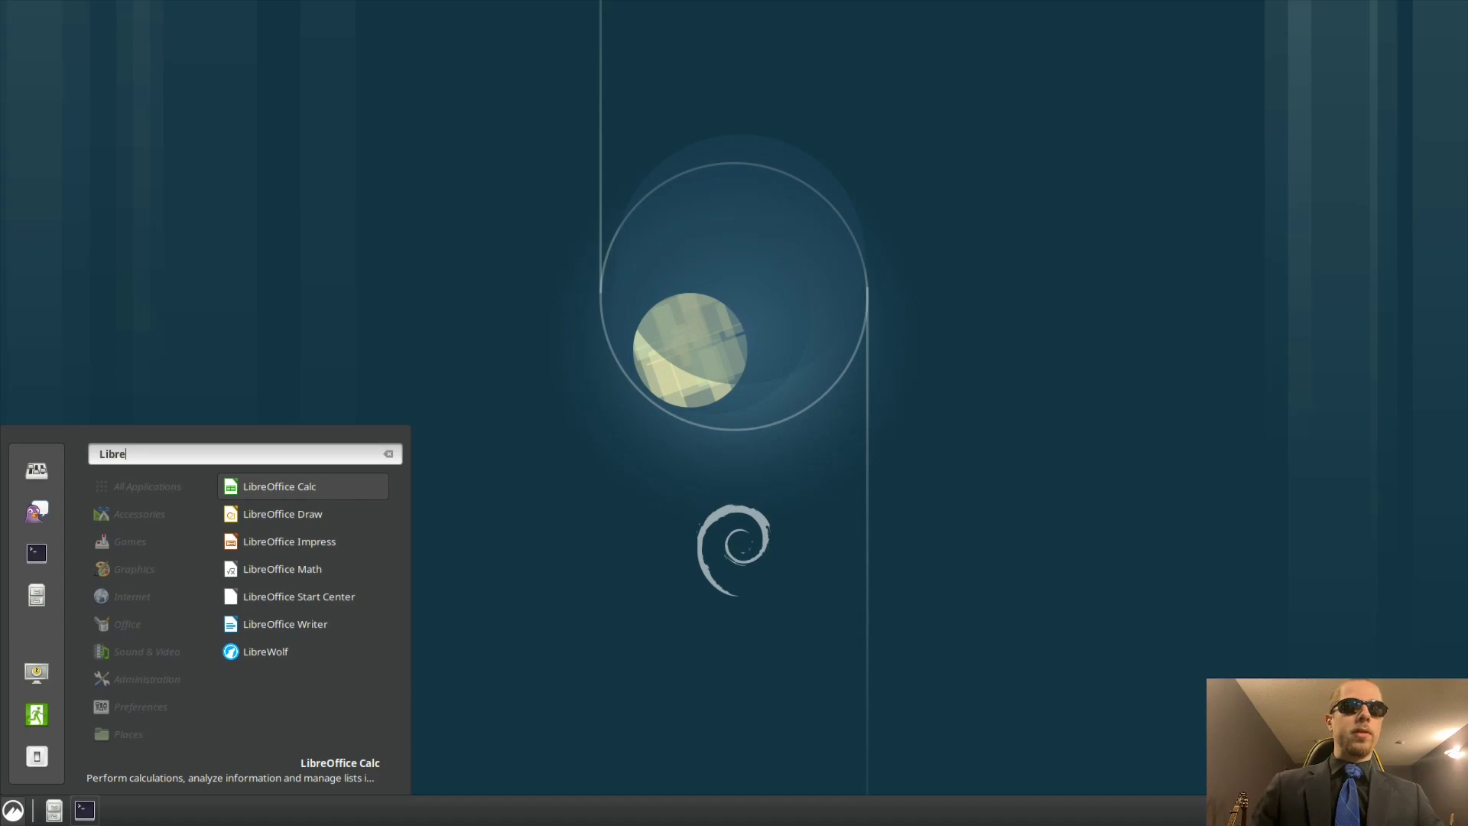
key(Up)
key(Return)
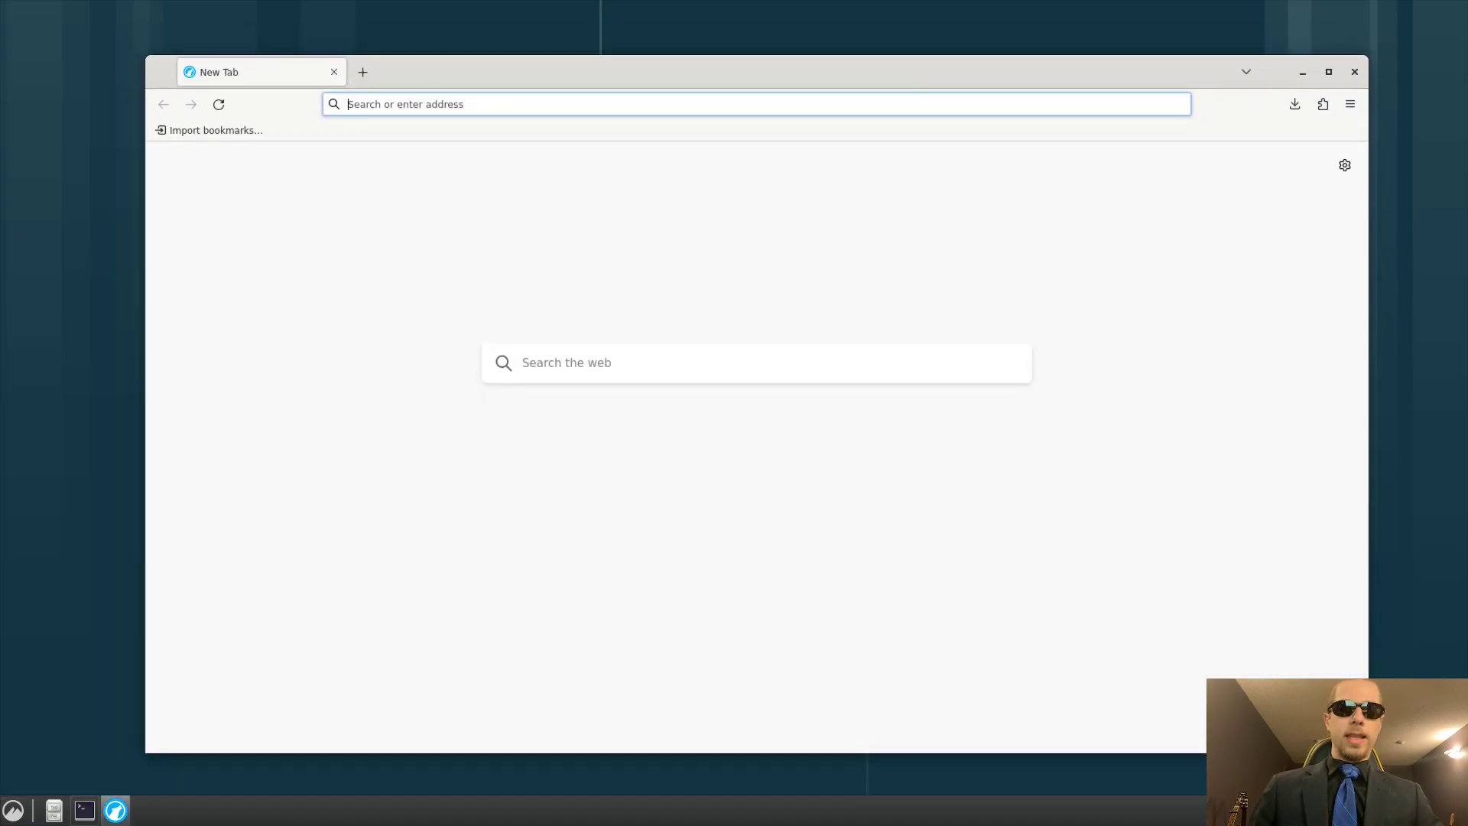
- Search for Liquorix Kernel, review its Debian install script, then close the browser
text(Liquorix)
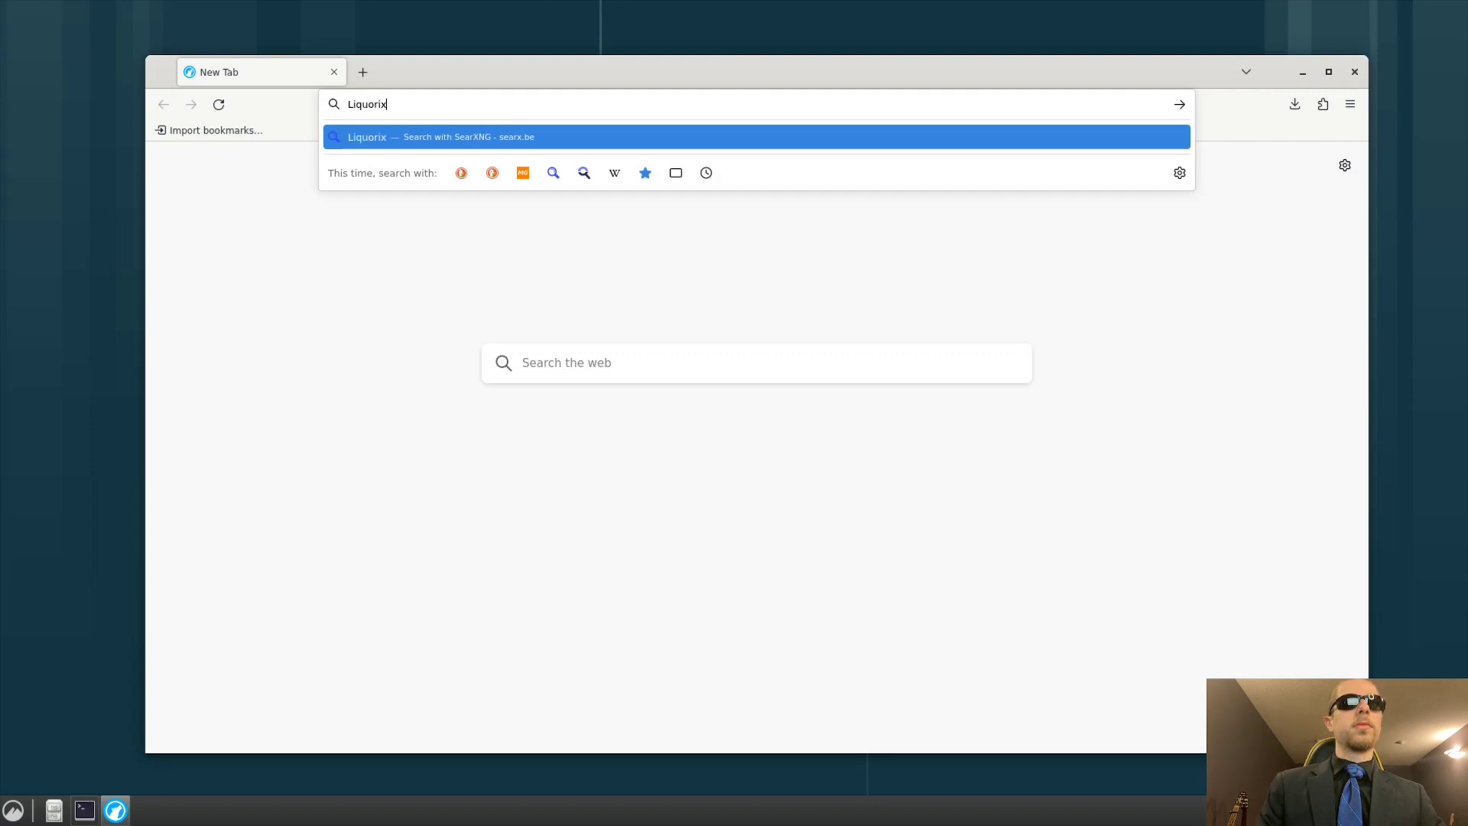
text(l)
key(Return)
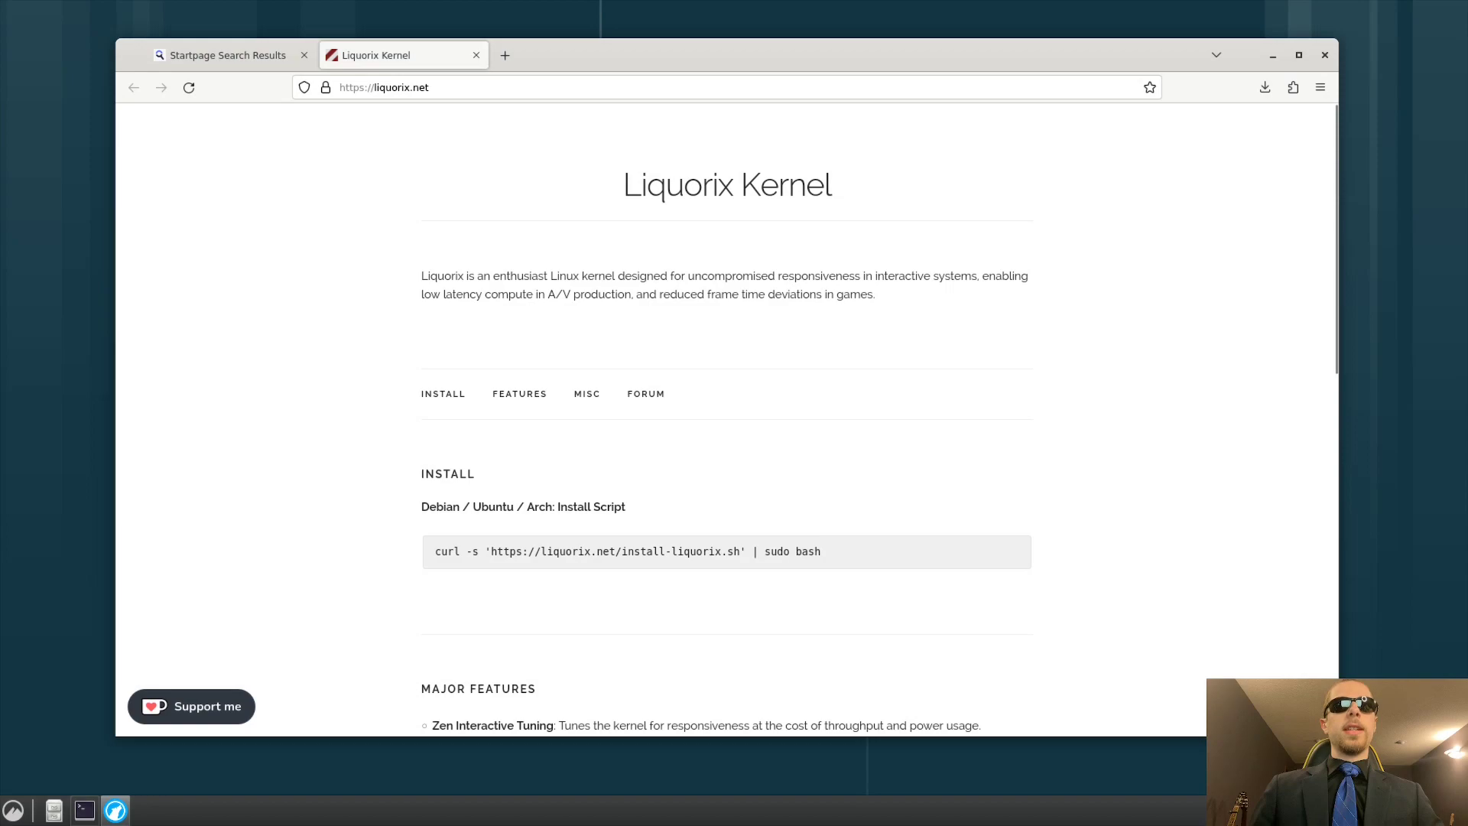
scroll(727, 421, down, 2)
scroll(726, 421, up, 2)
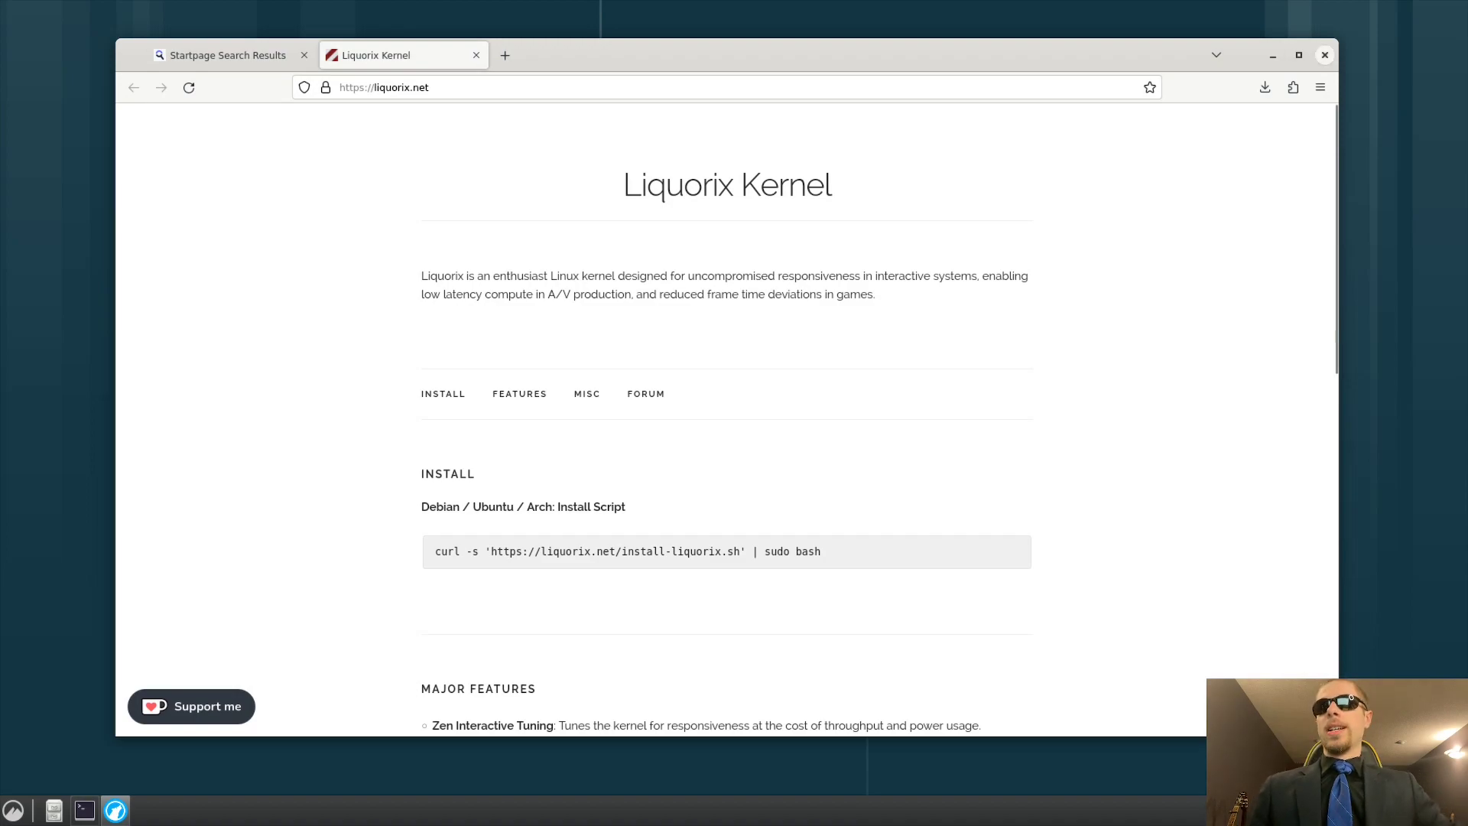
key(alt+F4)
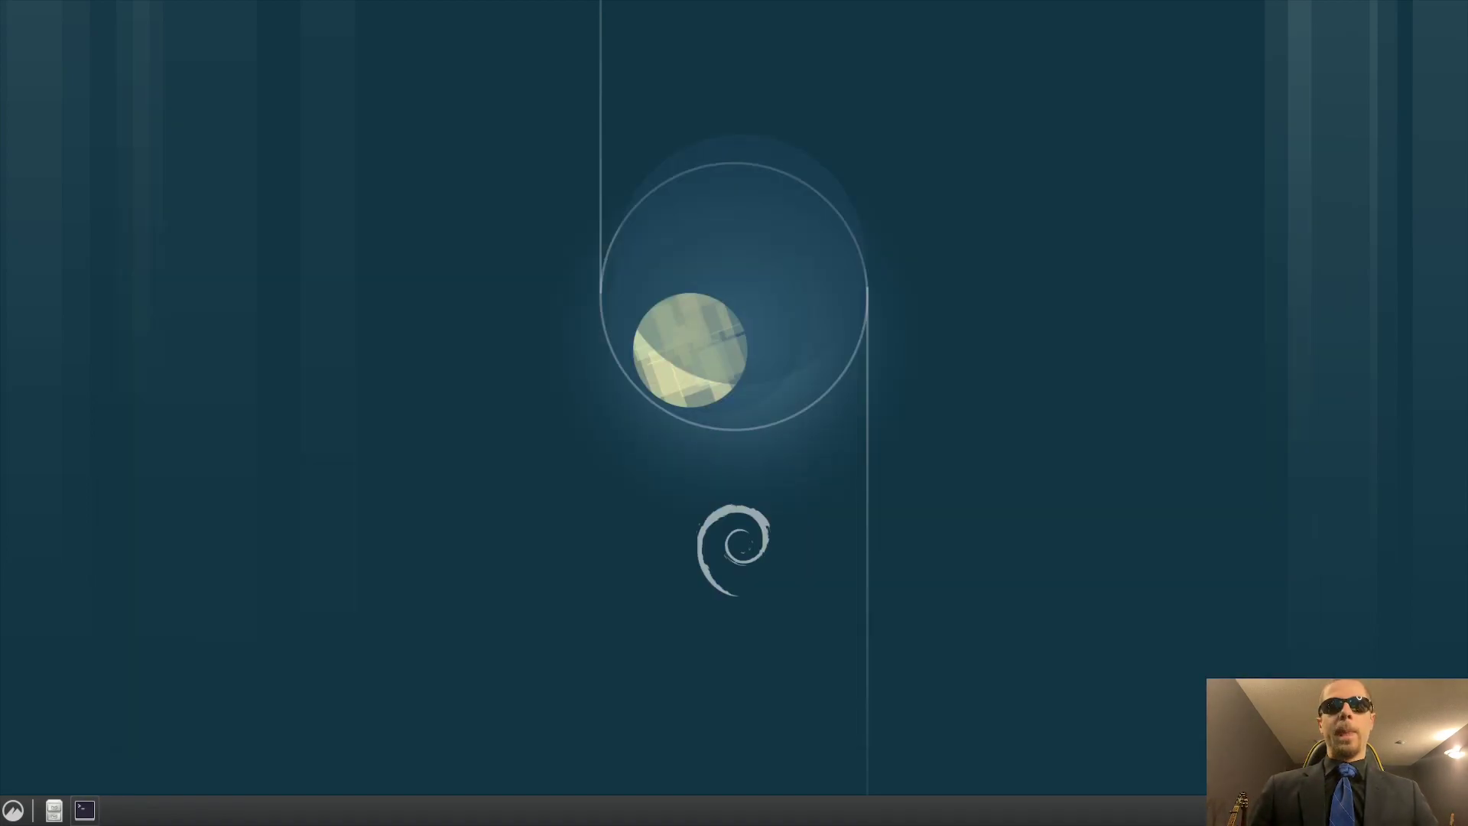